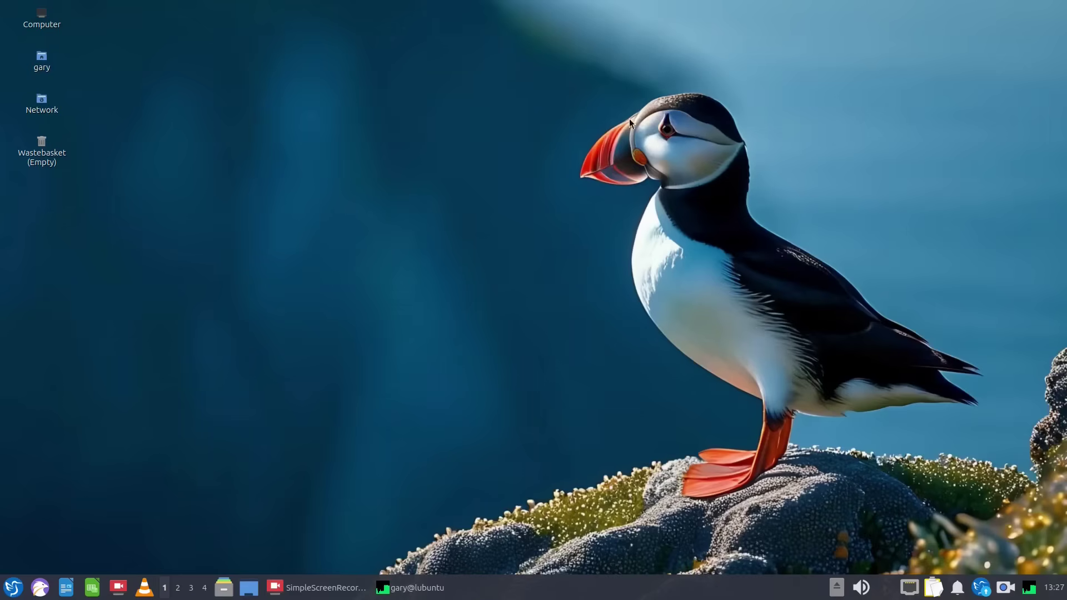
# Read the qps MEM, SWAP and CPU meter tooltips, then close the process monitor
pyautogui.click(454, 593)
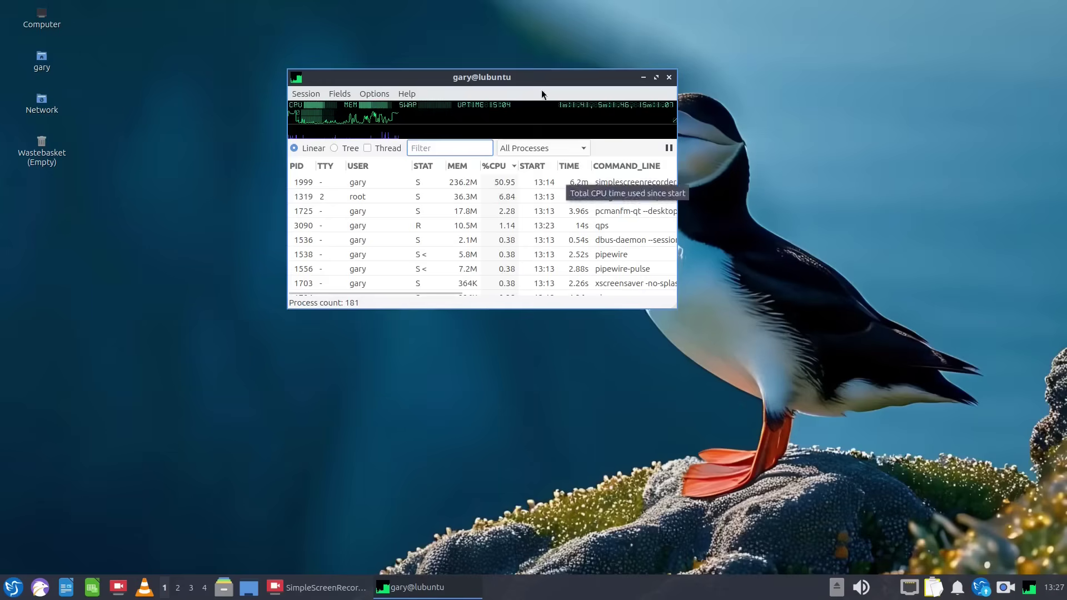
pyautogui.moveTo(376, 112)
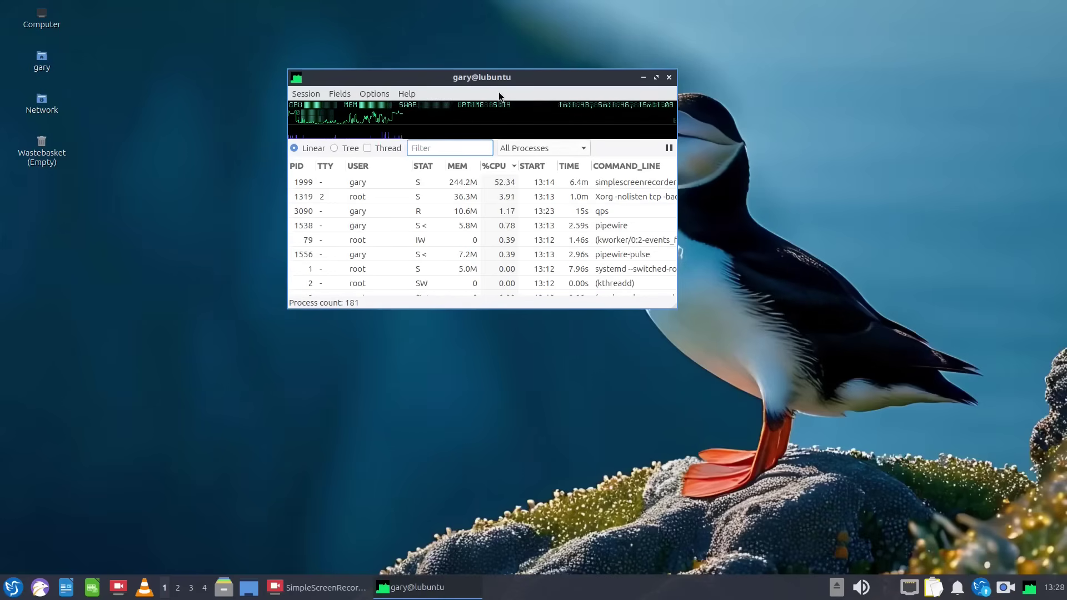
pyautogui.moveTo(429, 123)
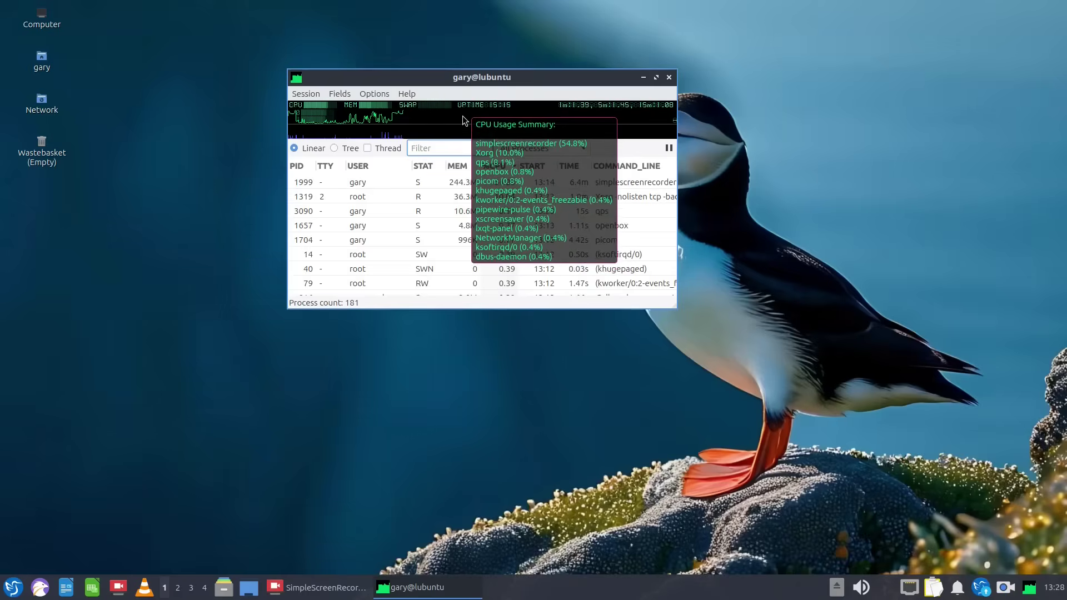
pyautogui.moveTo(518, 126)
pyautogui.moveTo(470, 120)
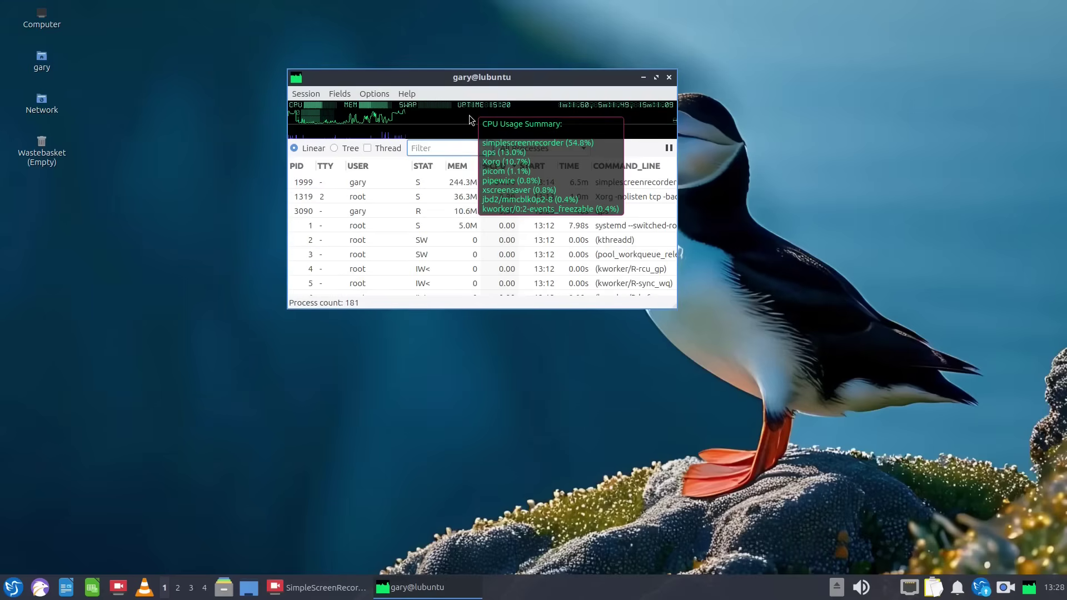
pyautogui.click(669, 77)
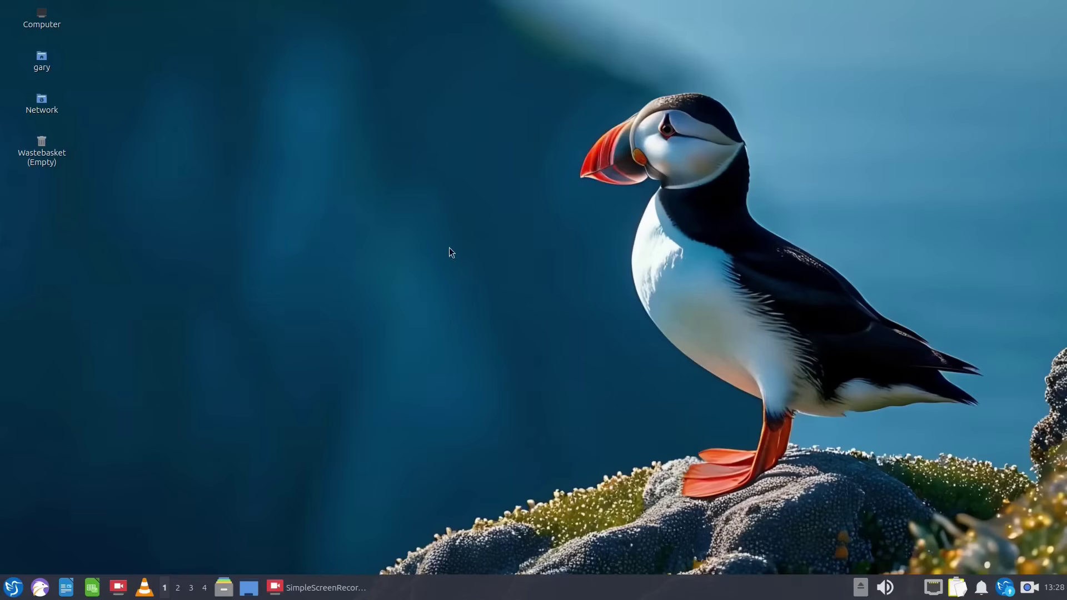
pyautogui.click(15, 593)
pyautogui.write('hardi')
pyautogui.click(164, 307)
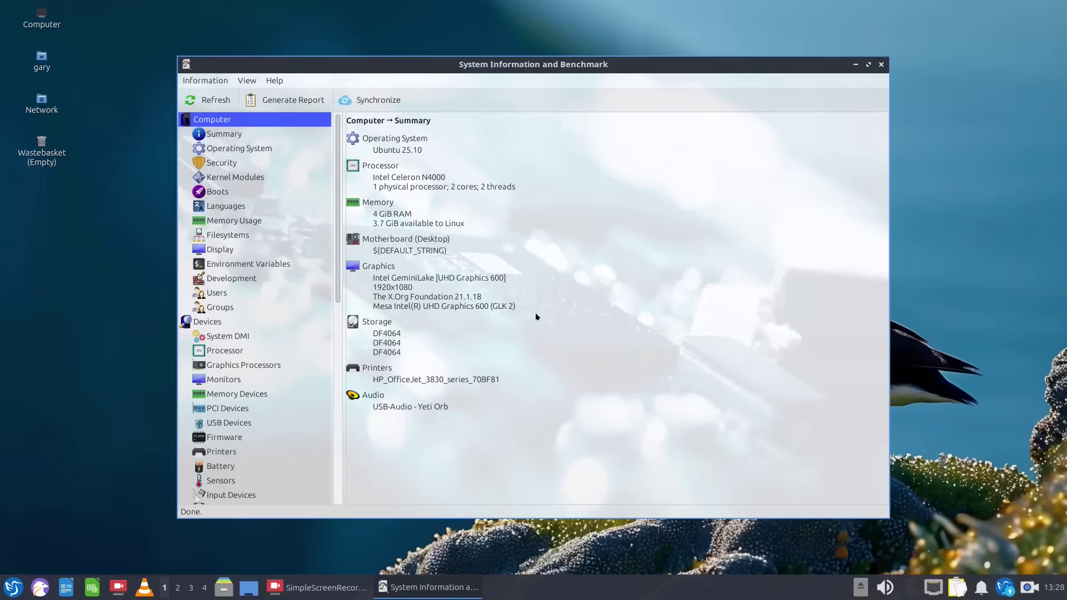
pyautogui.click(881, 65)
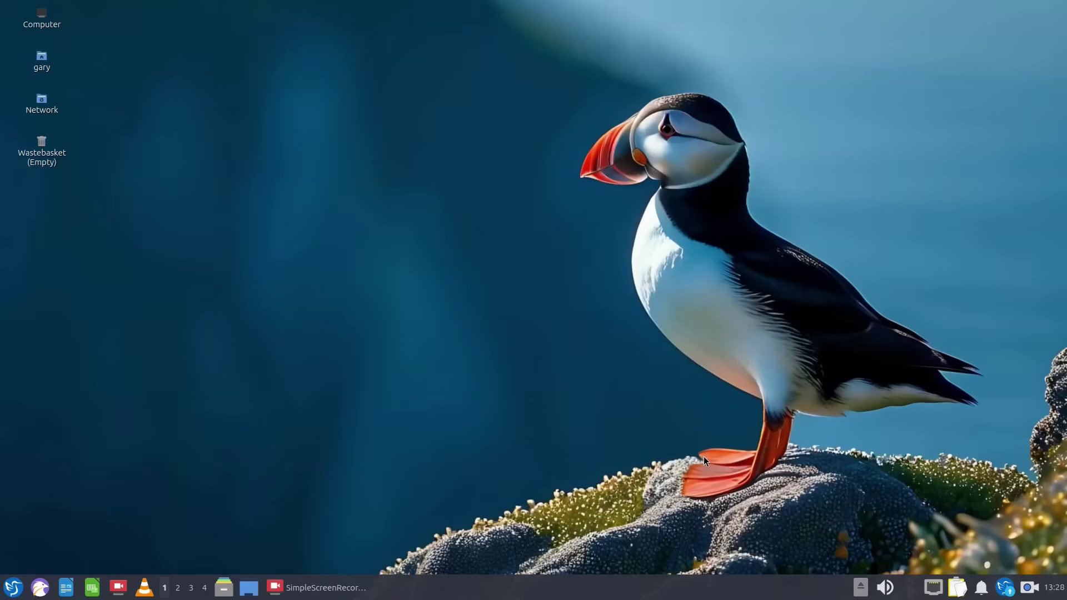
pyautogui.click(8, 588)
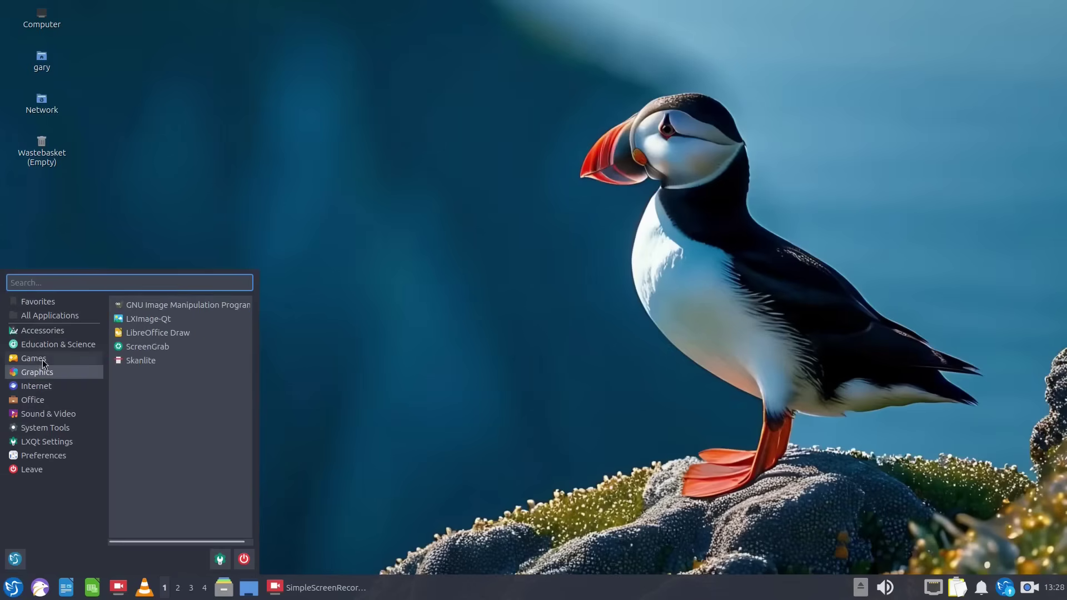
pyautogui.moveTo(45, 362)
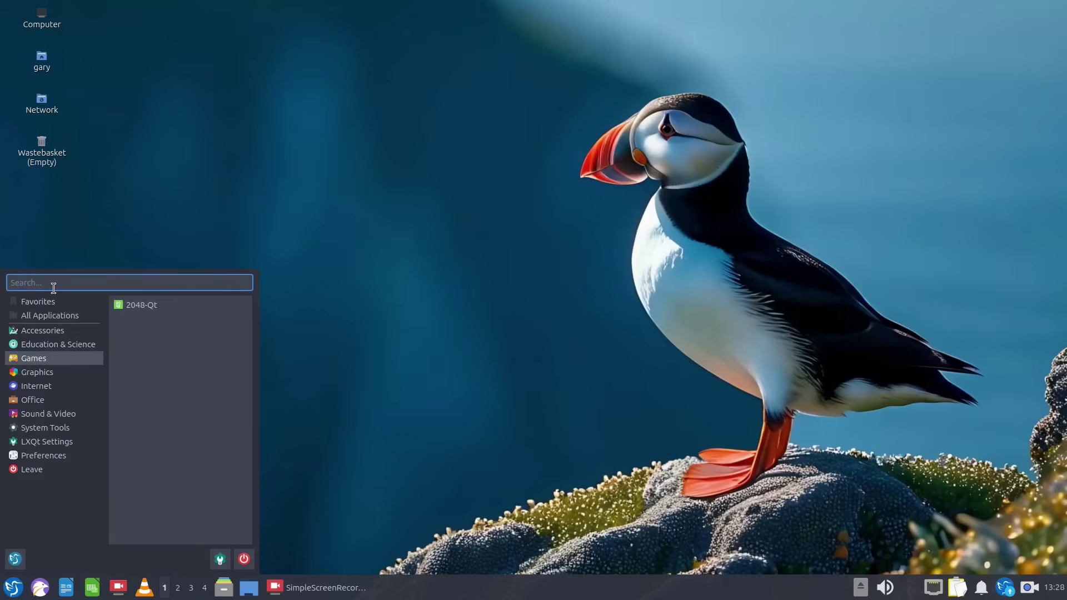
pyautogui.write('falkon')
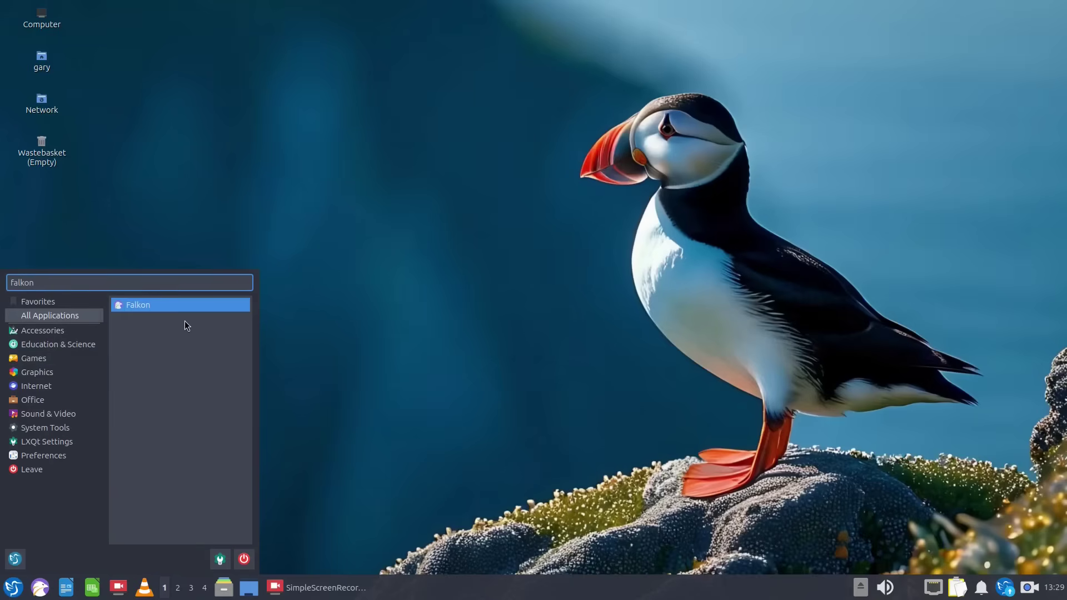
pyautogui.click(41, 386)
pyautogui.press('Up')
pyautogui.press('Up')
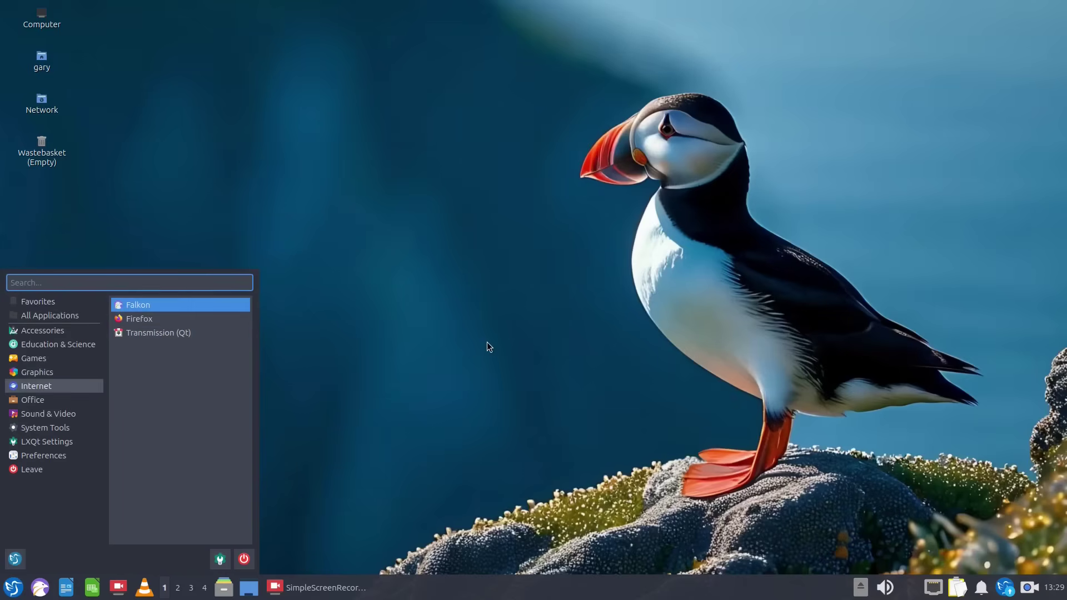
pyautogui.press('Return')
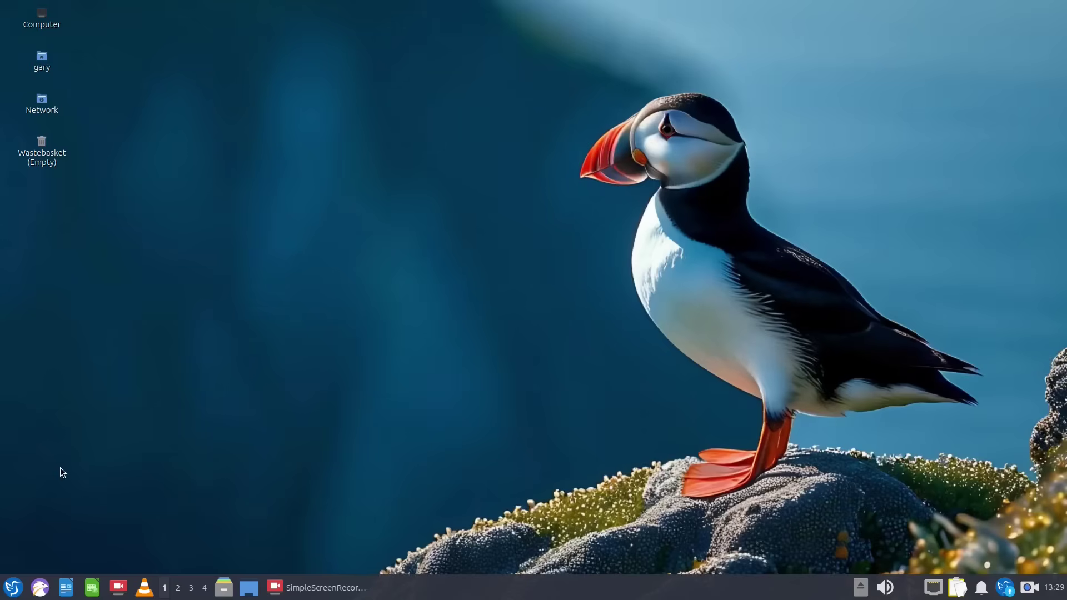
# Launch Synaptic Package Manager from the menu via 'syna', authenticating with the account password
pyautogui.click(12, 588)
pyautogui.write('syna')
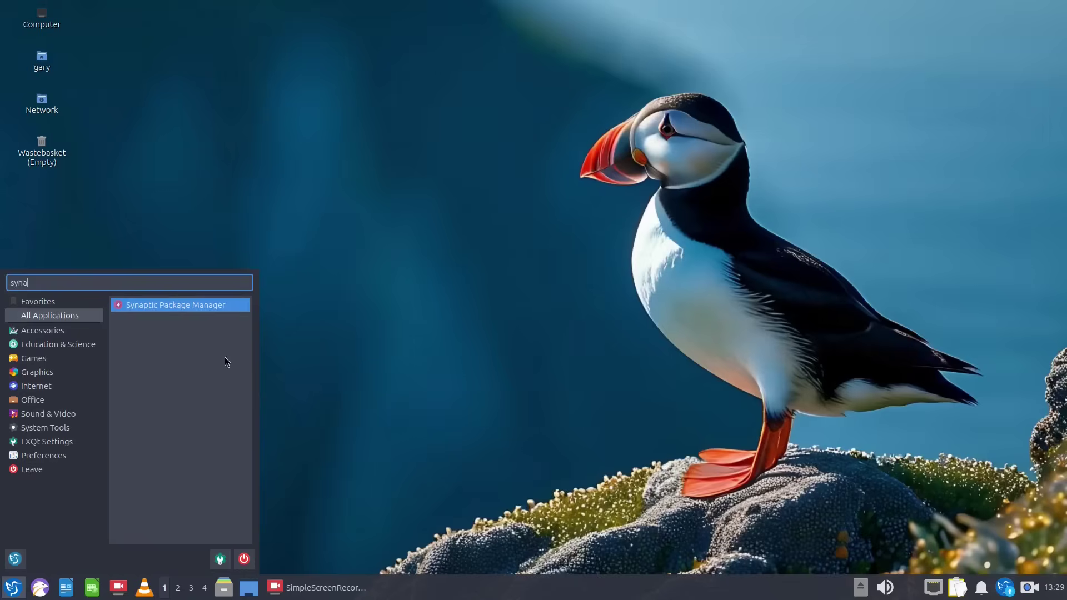
pyautogui.click(190, 305)
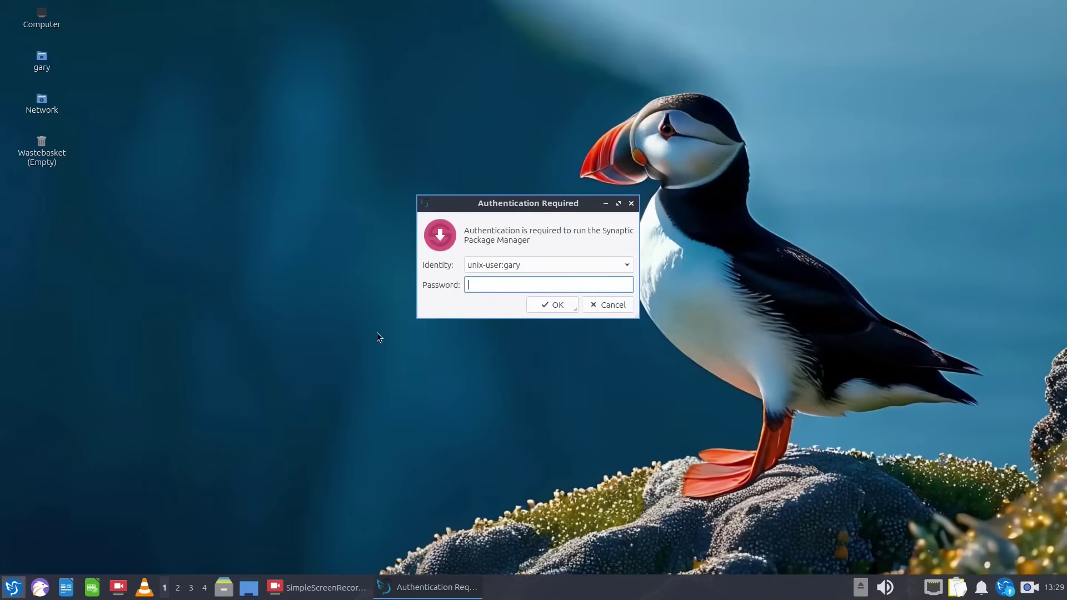
pyautogui.write('**********')
pyautogui.press('Return')
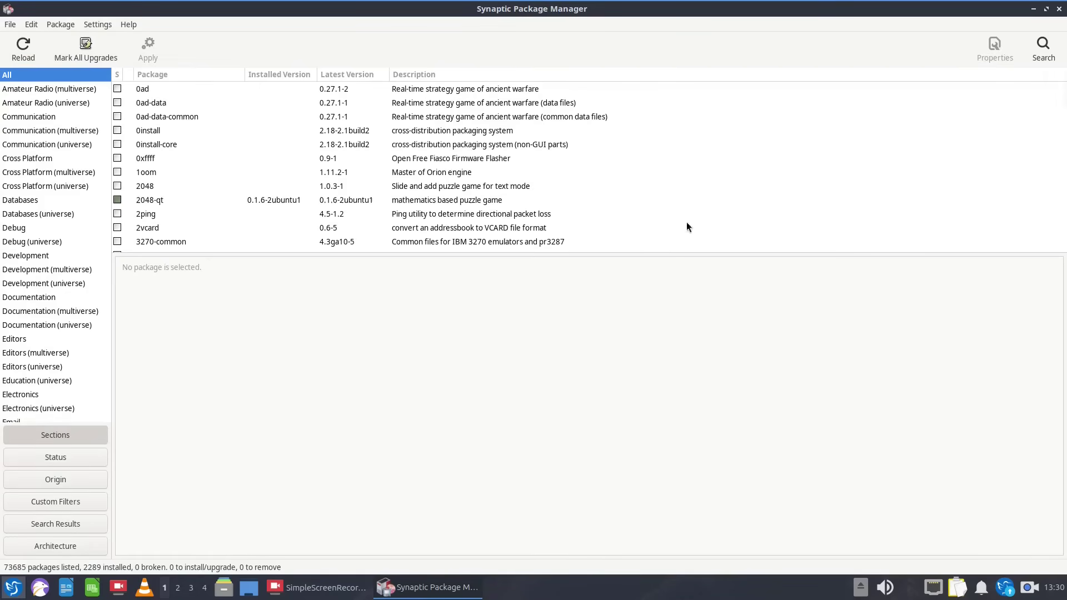
# Search Synaptic for 'tetris' to list the 25 matching packages
pyautogui.click(1042, 47)
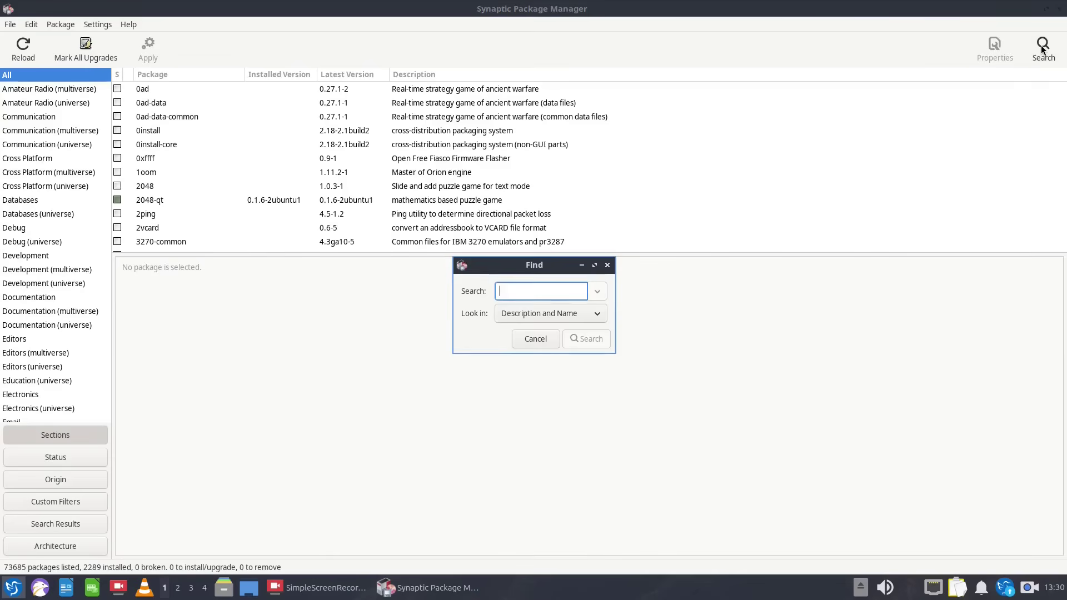
pyautogui.write('tetris')
pyautogui.press('Return')
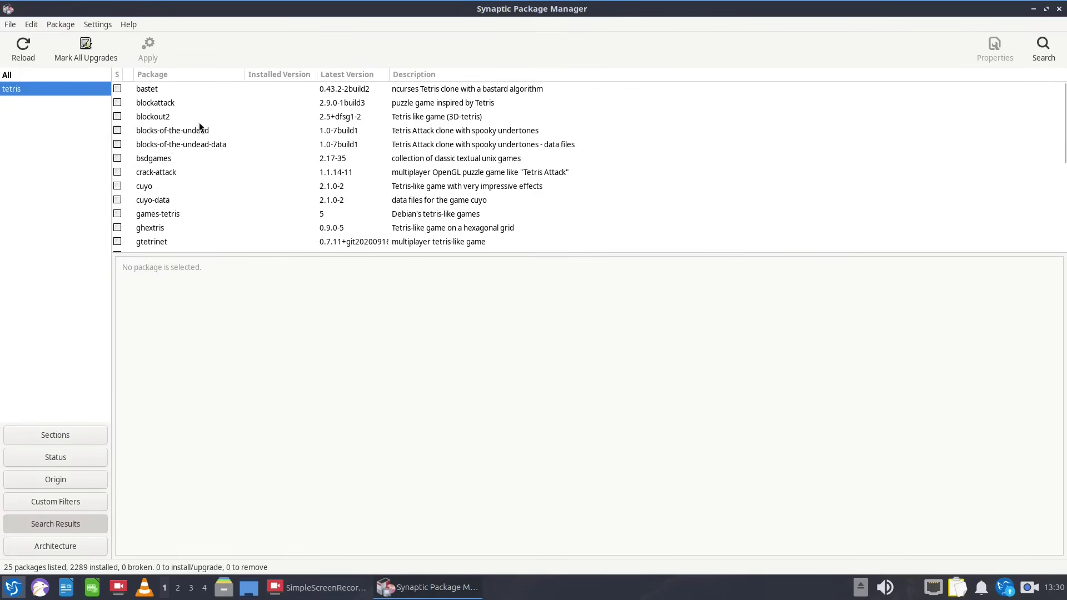
# Mark blockout2 plus its required libraries, apply the three-package install, and close Synaptic
pyautogui.click(119, 115)
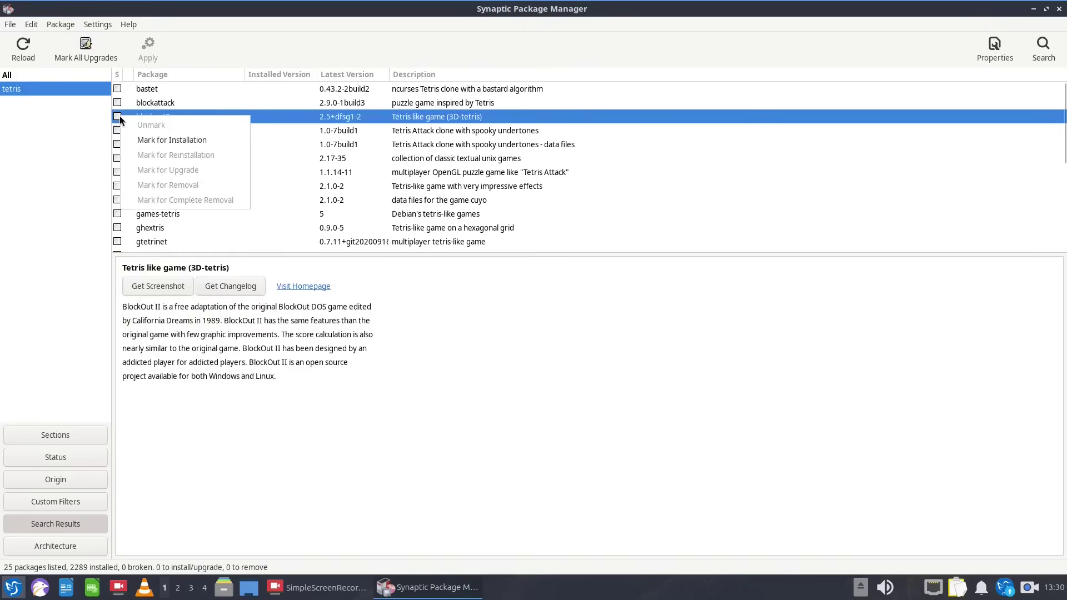
pyautogui.click(155, 141)
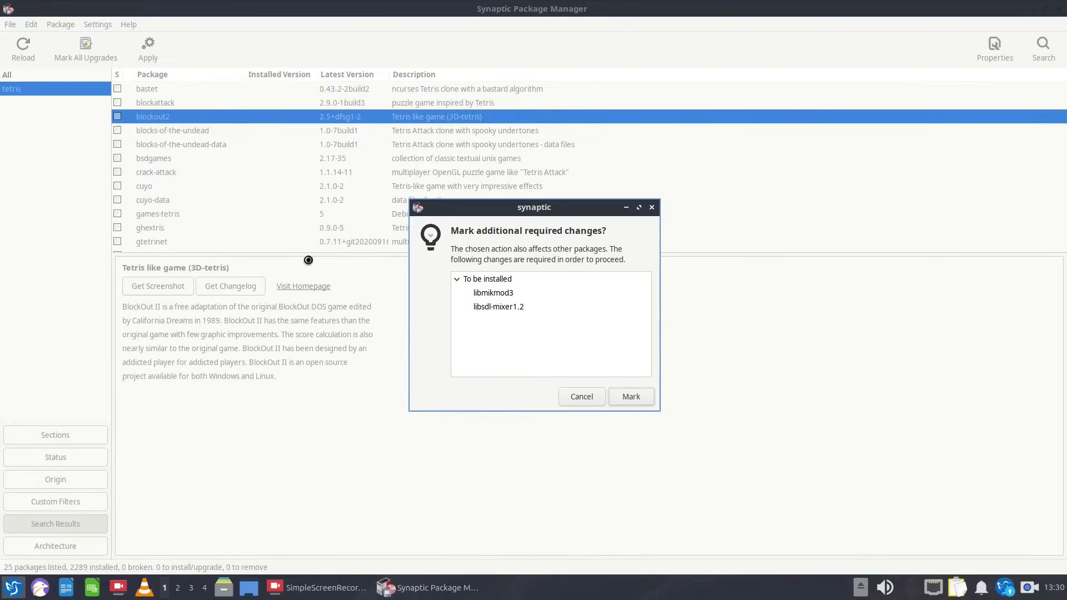
pyautogui.click(615, 398)
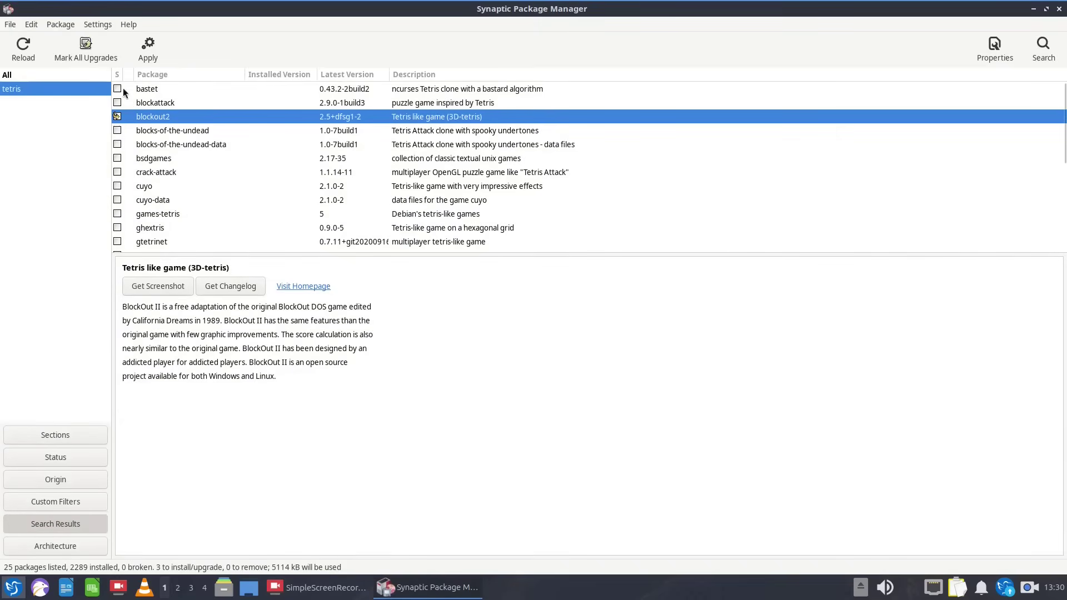
pyautogui.click(137, 54)
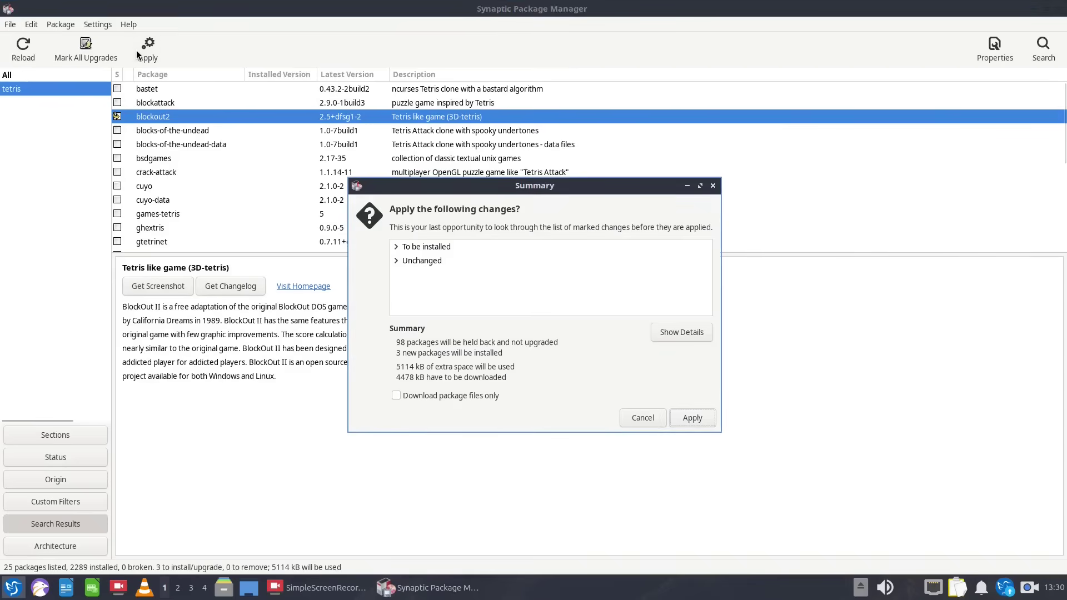
pyautogui.click(693, 419)
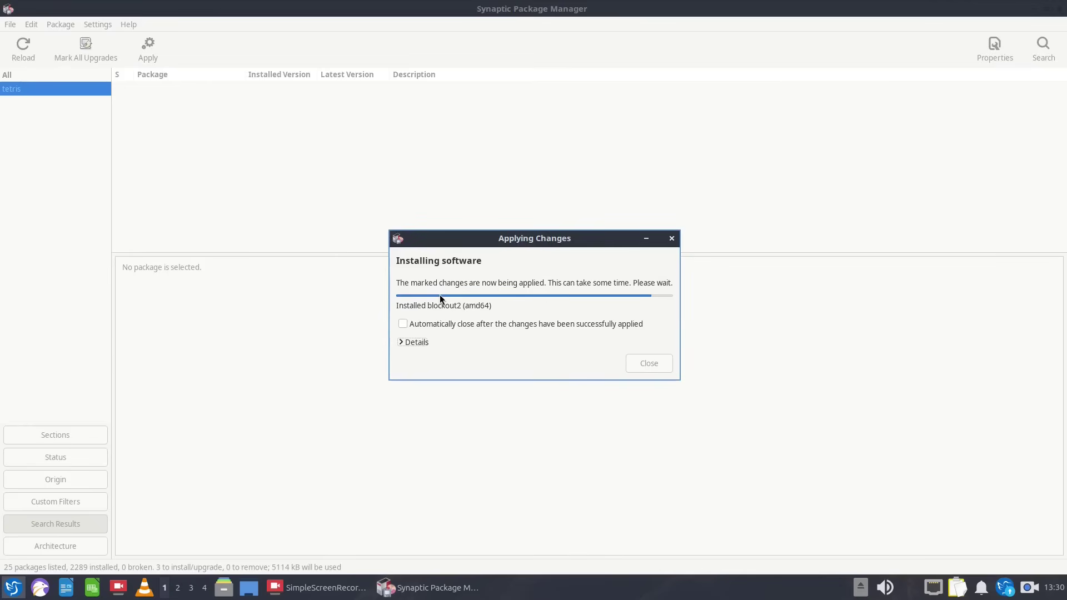
pyautogui.click(659, 364)
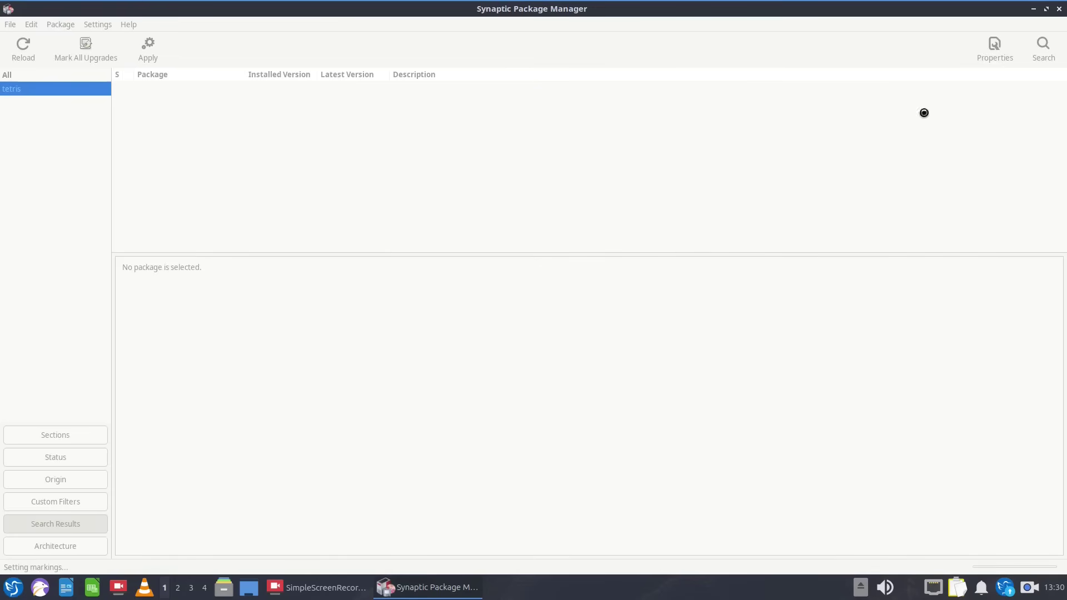
pyautogui.click(1059, 9)
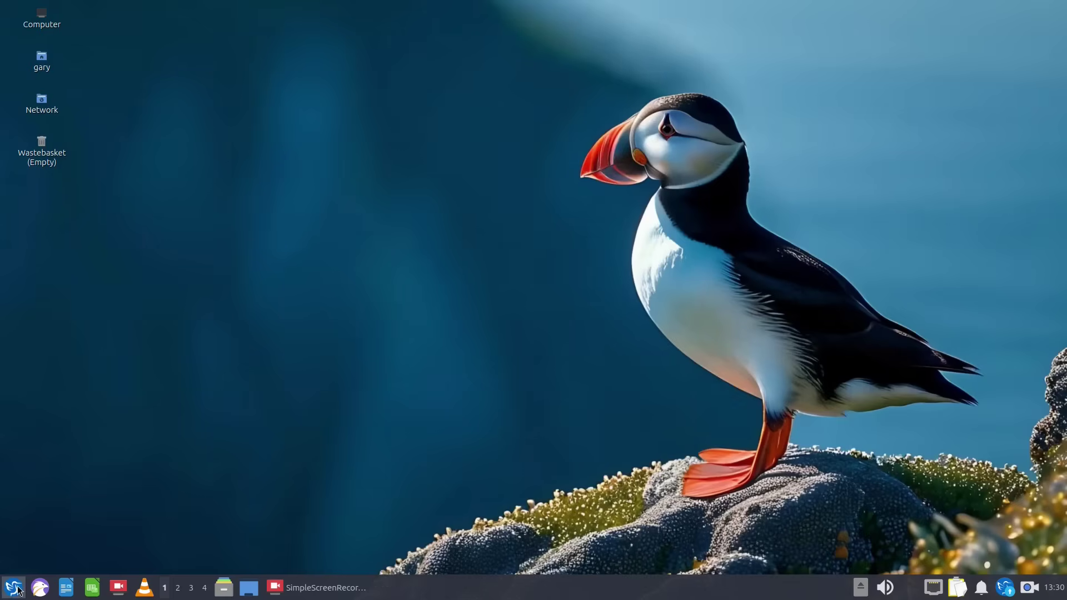
pyautogui.click(13, 588)
pyautogui.click(32, 363)
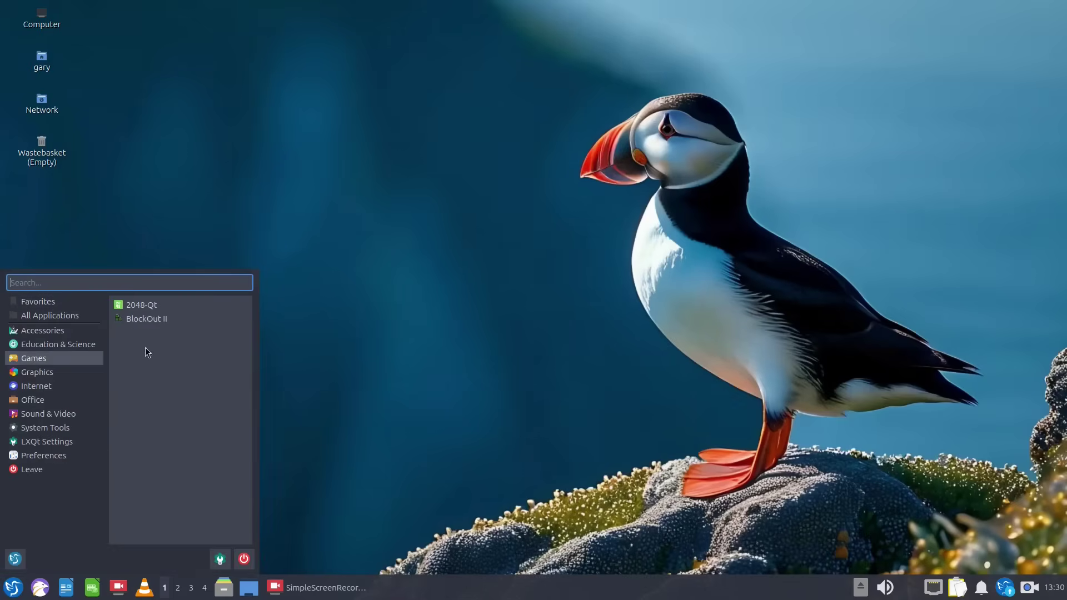
pyautogui.click(163, 322)
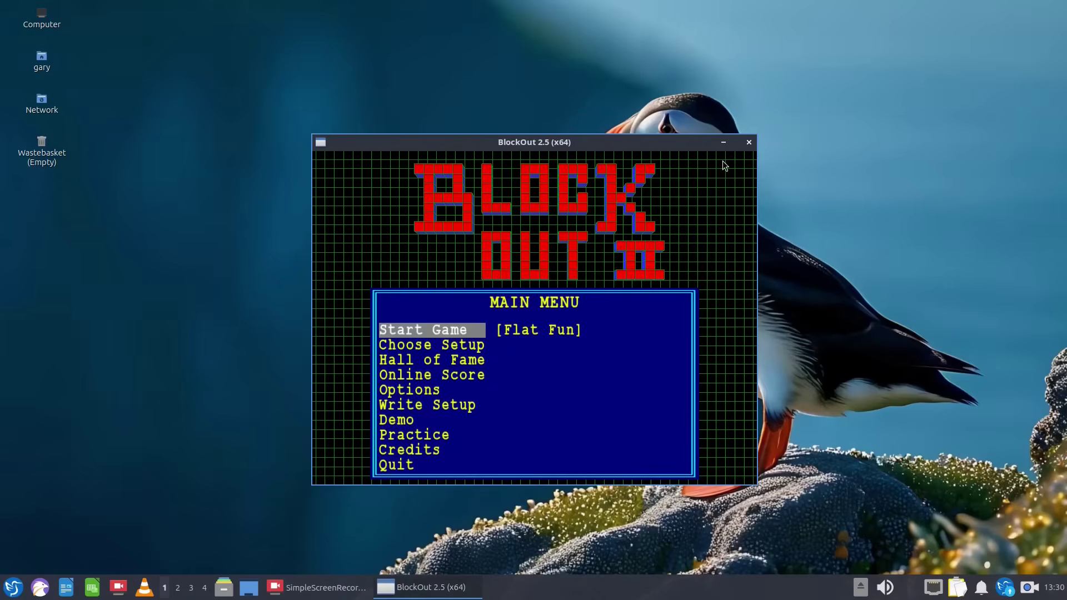
pyautogui.click(747, 143)
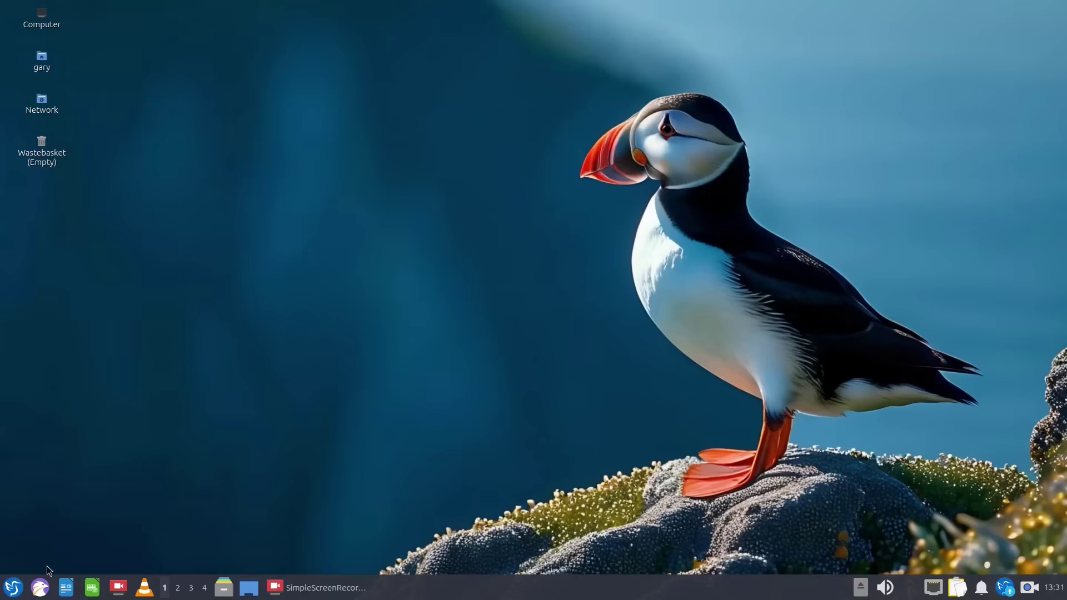
# Launch Discover by searching 'discover' in the application menu
pyautogui.click(15, 586)
pyautogui.write('discover')
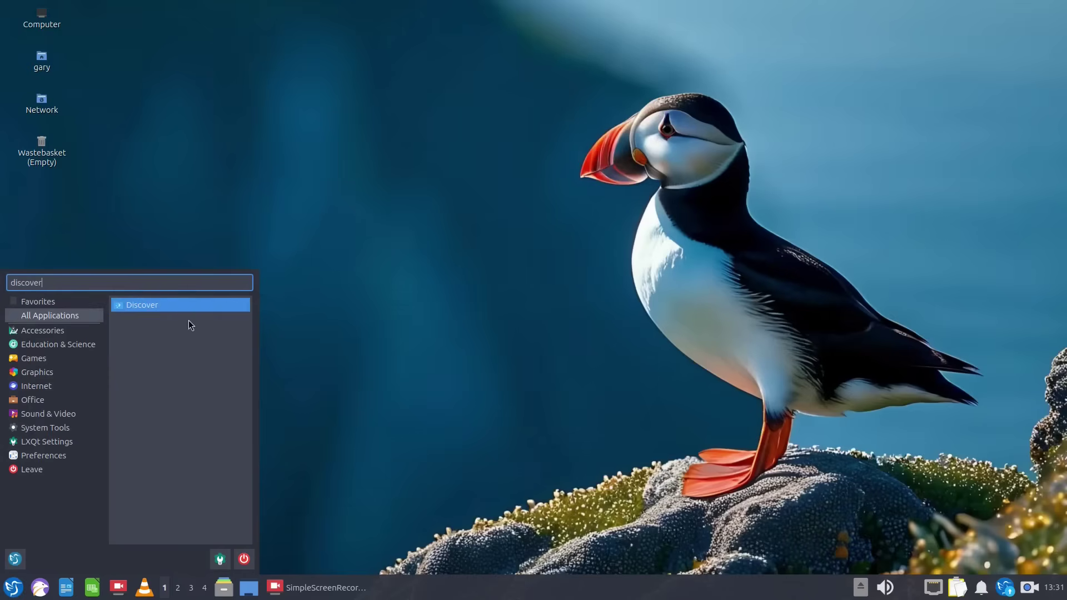
pyautogui.click(179, 305)
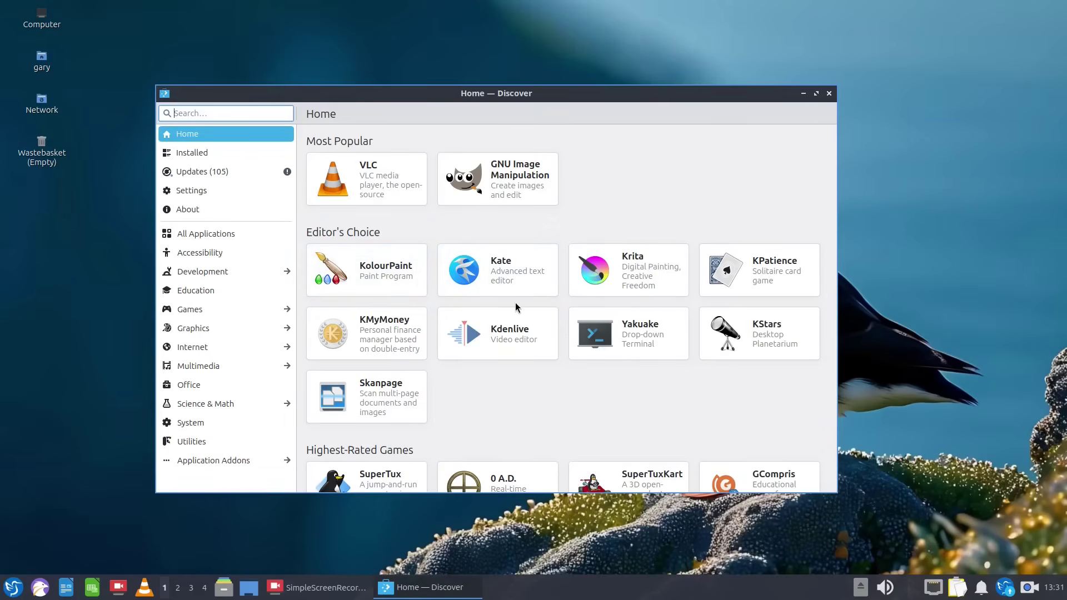
# Open SuperTux from Discover's Home page and install it, authorising with the account password
pyautogui.scroll(-3, 476, 413)
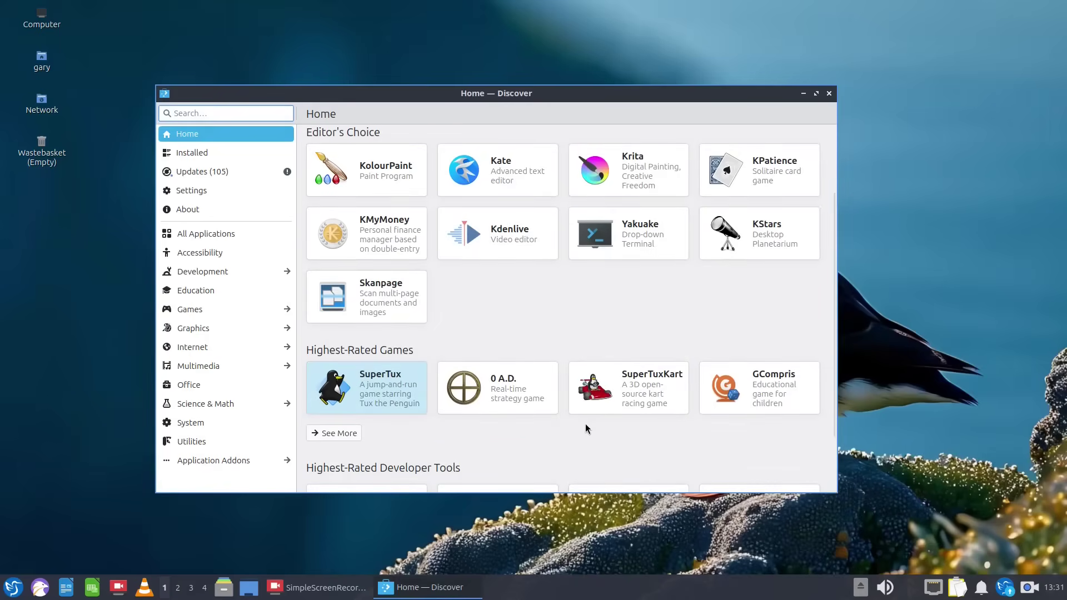
pyautogui.press('Return')
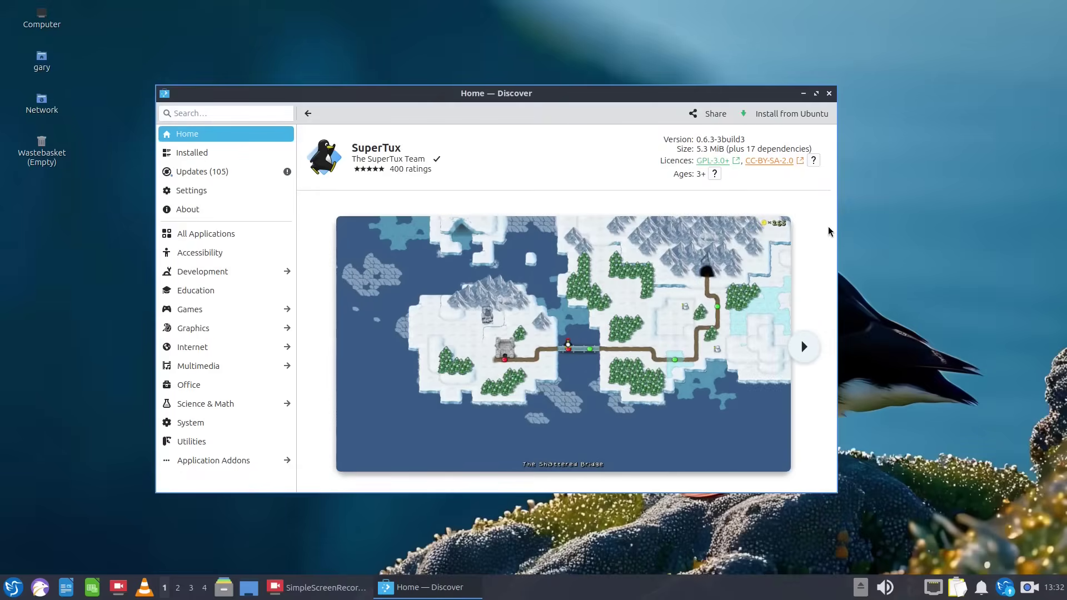
pyautogui.scroll(-5, 818, 234)
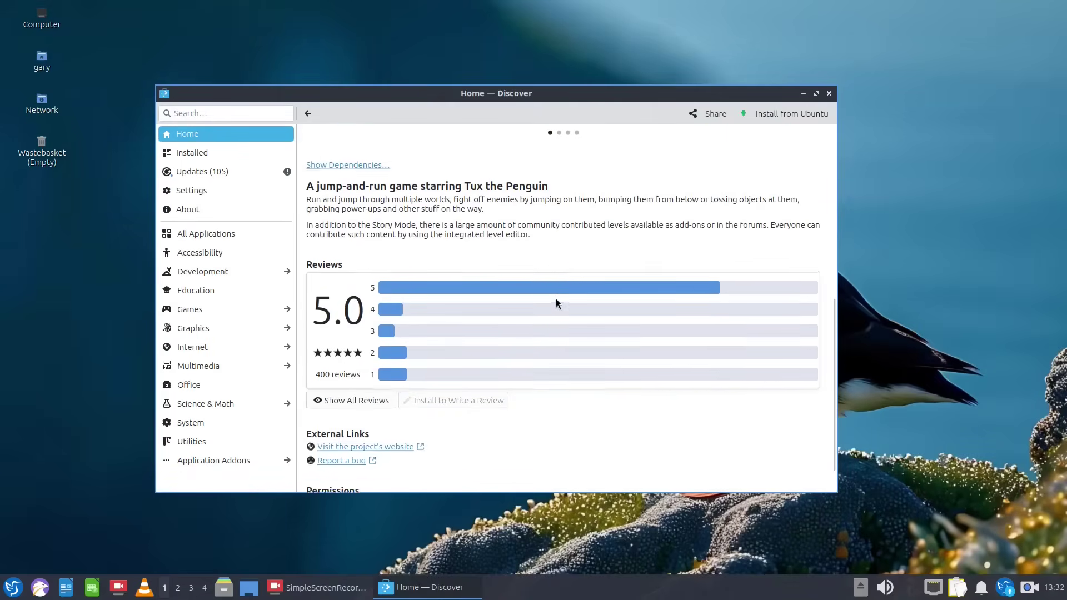
pyautogui.scroll(-1, 569, 273)
pyautogui.scroll(5, 568, 274)
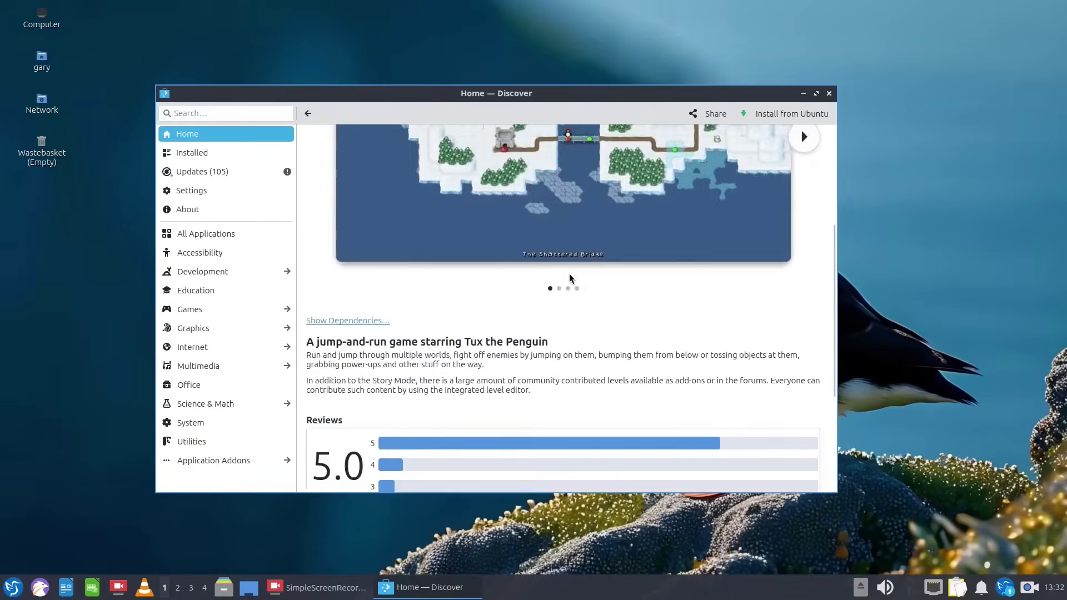
pyautogui.click(786, 123)
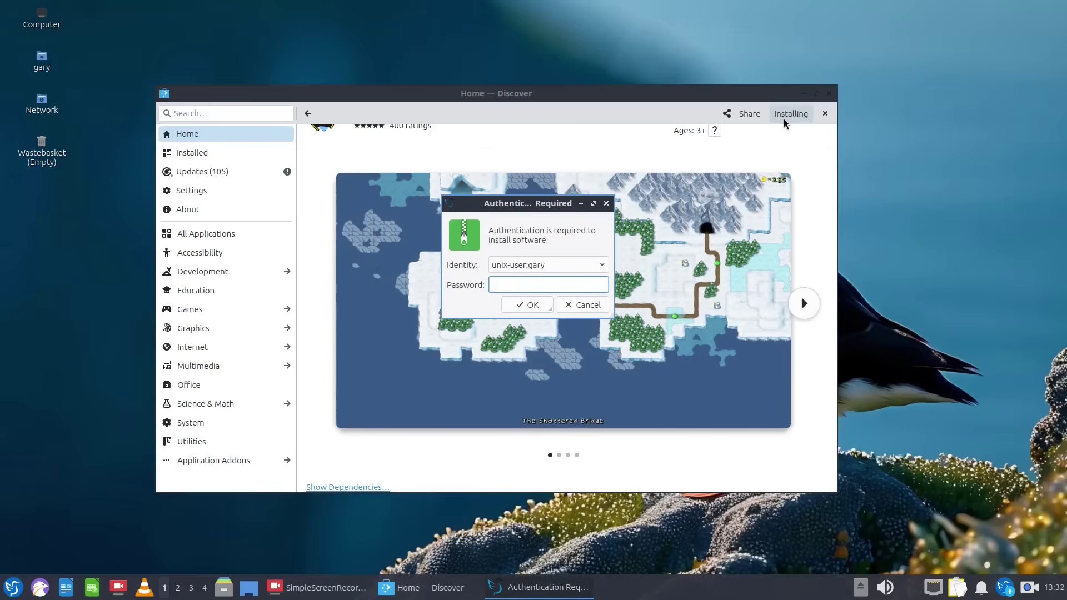
pyautogui.write('••••••••••')
pyautogui.press('Return')
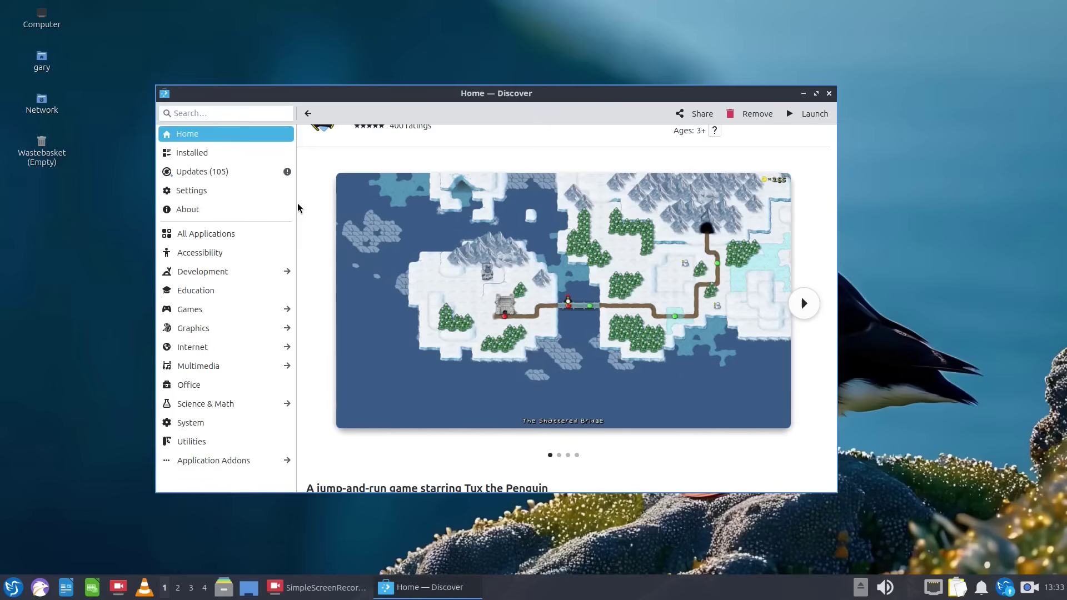
# Open Discover's Settings page listing the Snap, firmware and Ubuntu 25.10 sources
pyautogui.click(208, 191)
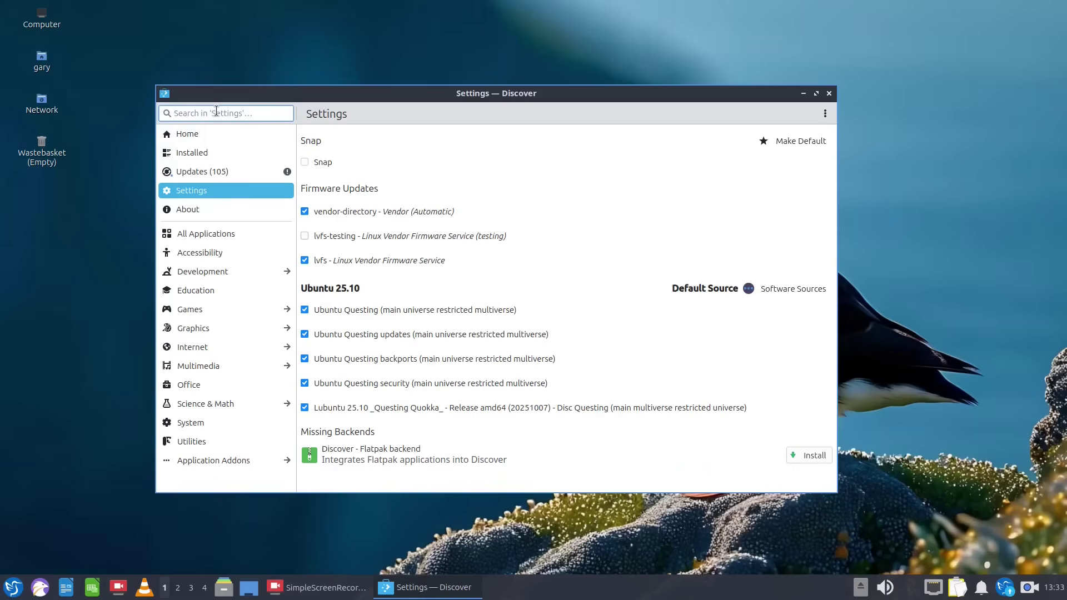
# Search Discover for 'spotify', review the 21 results, then close the software centre
pyautogui.write('spotifty')
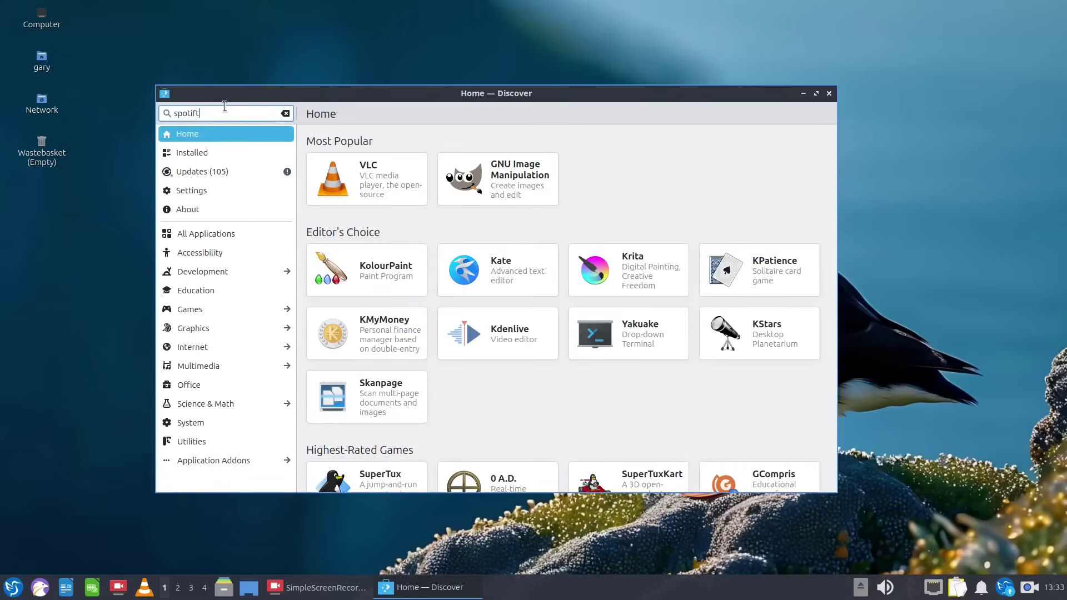
pyautogui.press('BackSpace')
pyautogui.write('y')
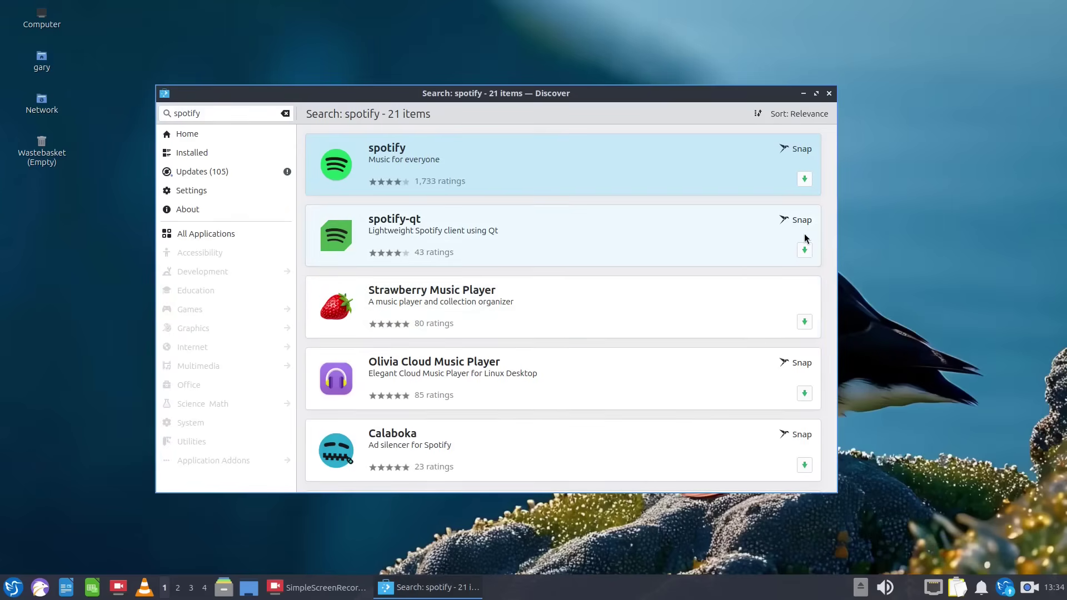
pyautogui.click(829, 94)
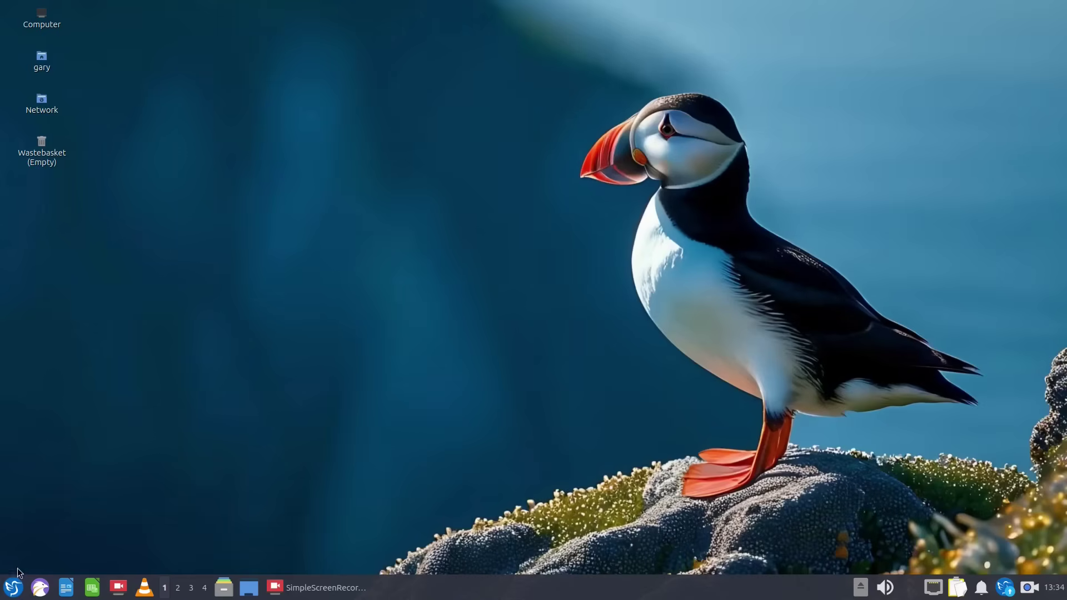
# Launch SuperTux 2 by searching 'supertux' in the application menu
pyautogui.click(23, 592)
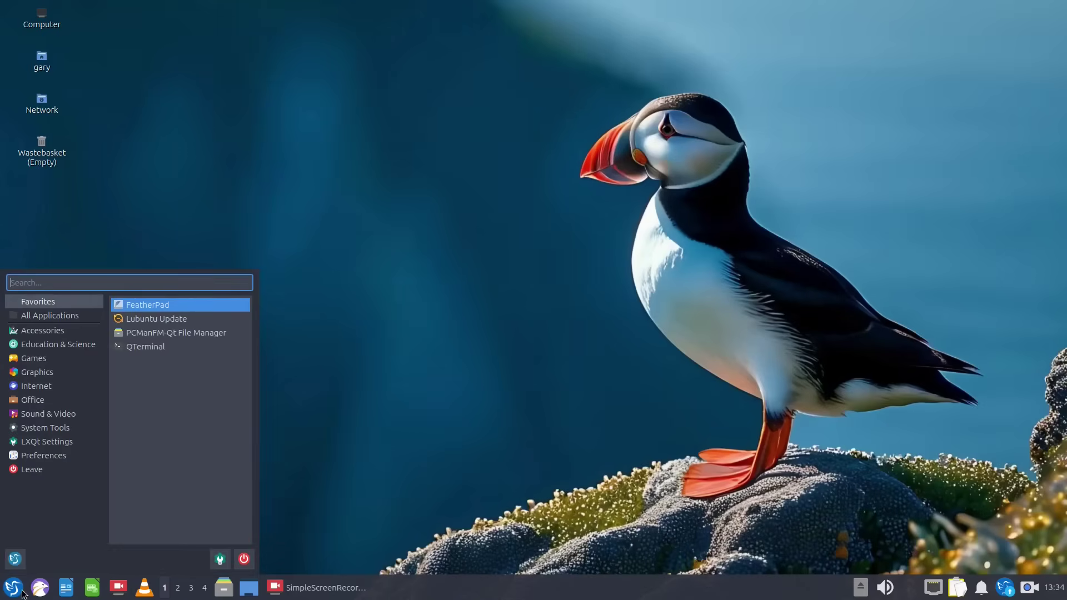
pyautogui.write('supertux')
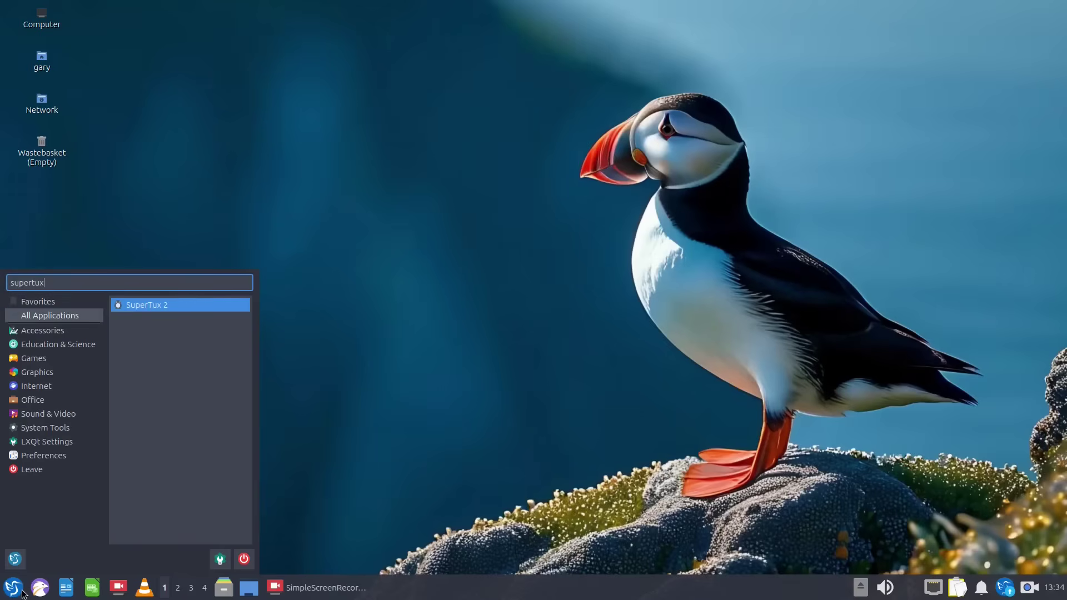
pyautogui.click(172, 306)
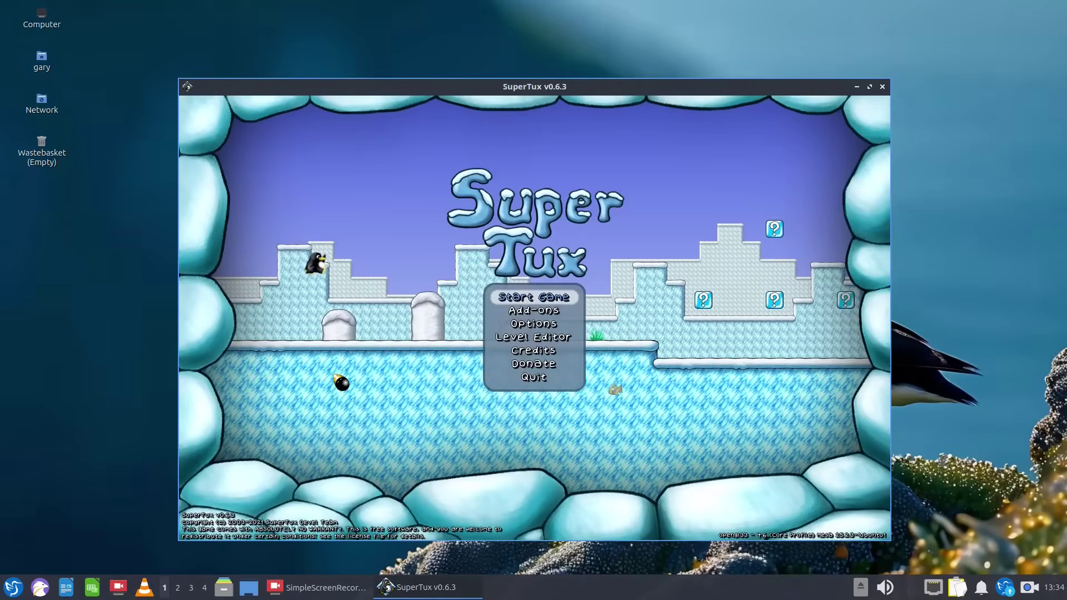
# Start story mode, skip the intro, and enter the Welcome to Antarctica level
pyautogui.press('Return')
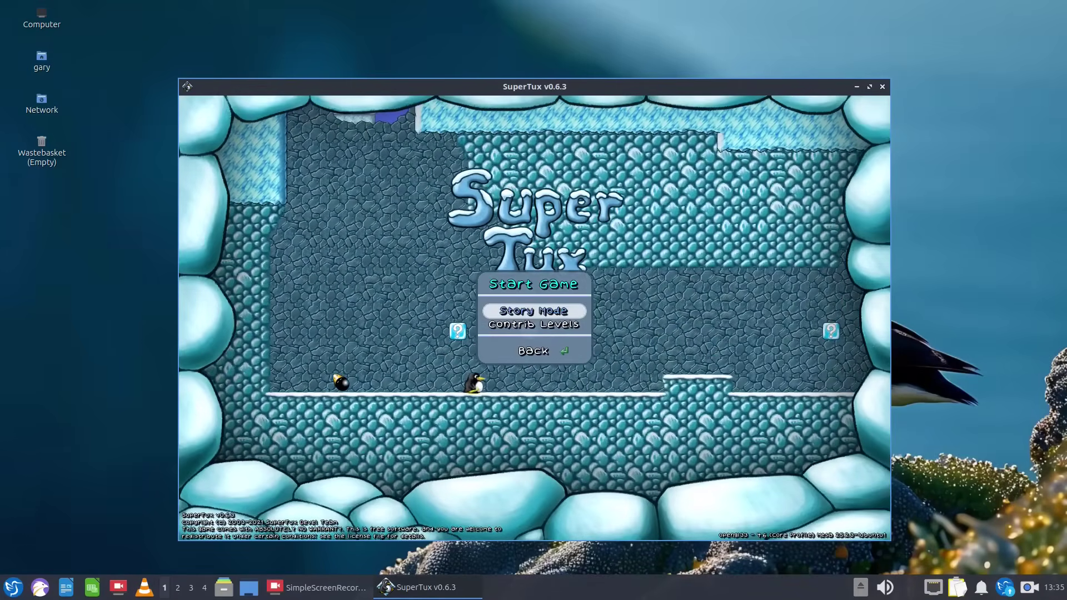
pyautogui.press('Return')
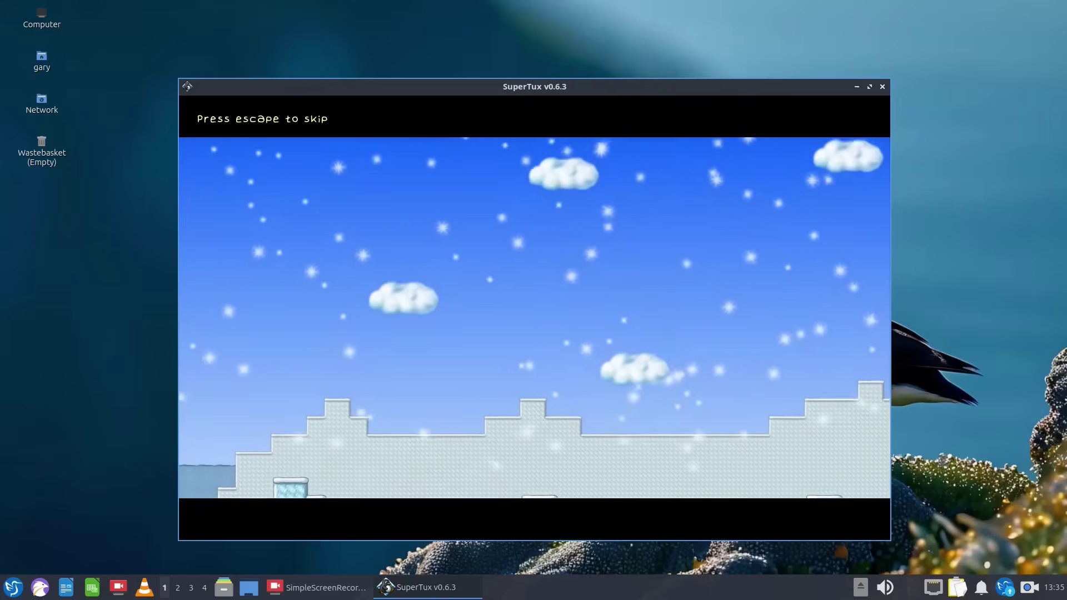
pyautogui.press('Escape')
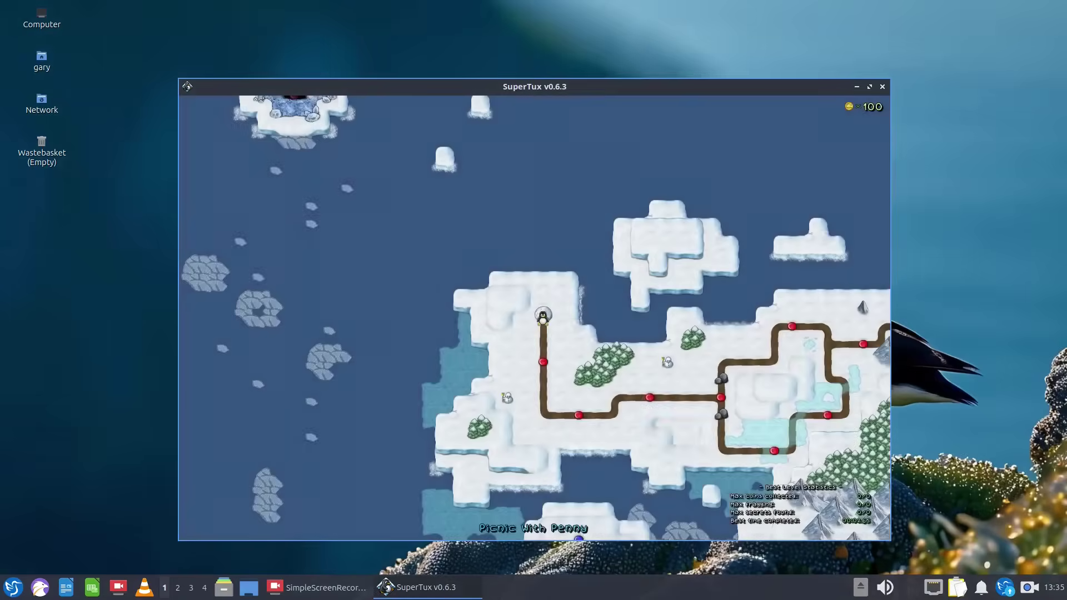
pyautogui.press('Down')
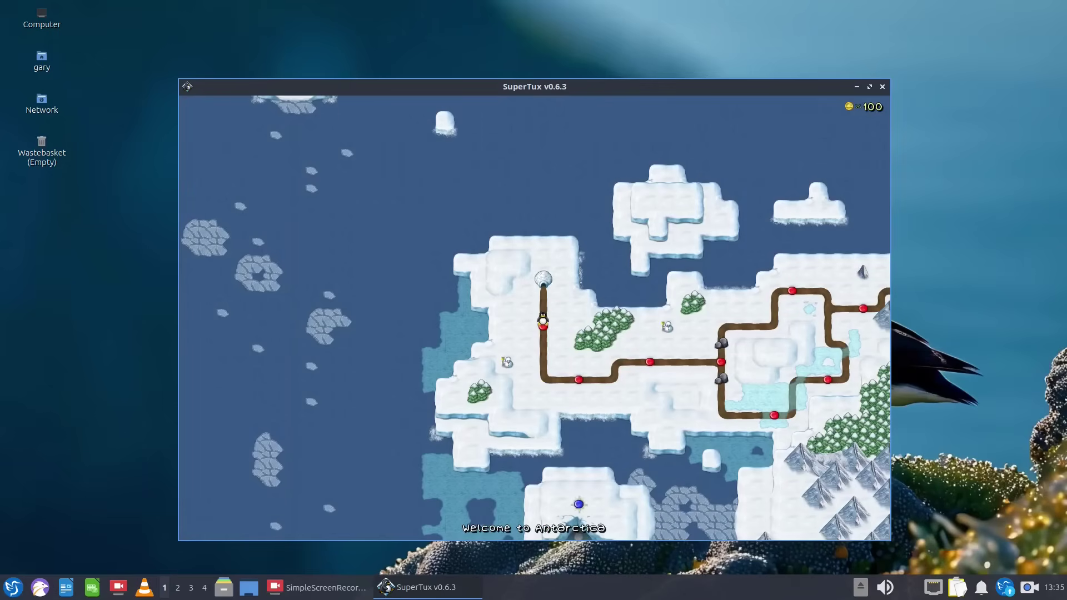
pyautogui.press('Return')
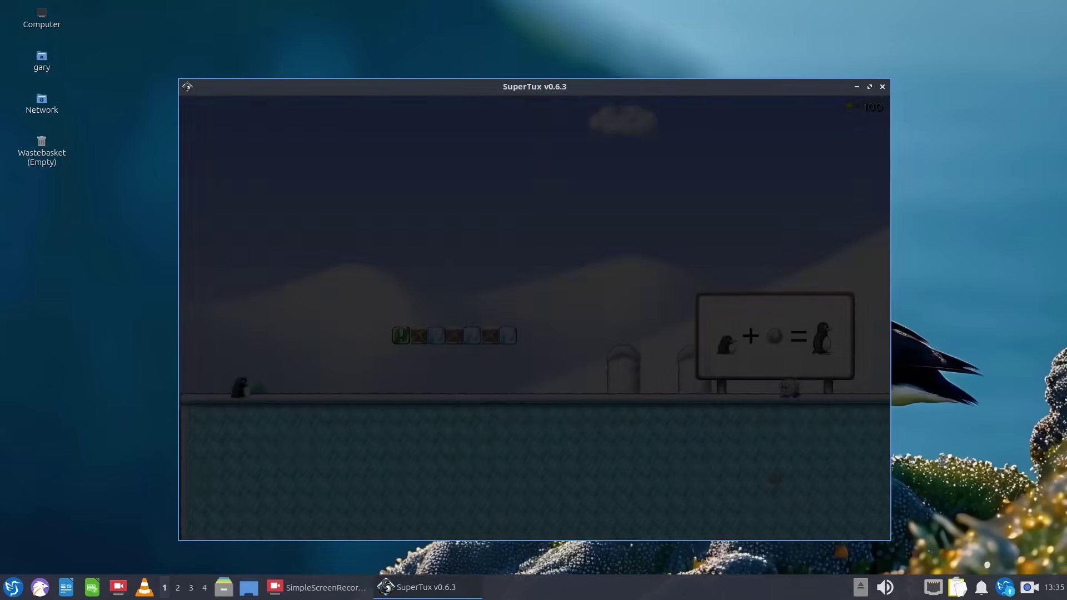
# Run Tux right, stomping snowballs and hitting ? blocks for coins
pyautogui.press('Right')
pyautogui.press('space')
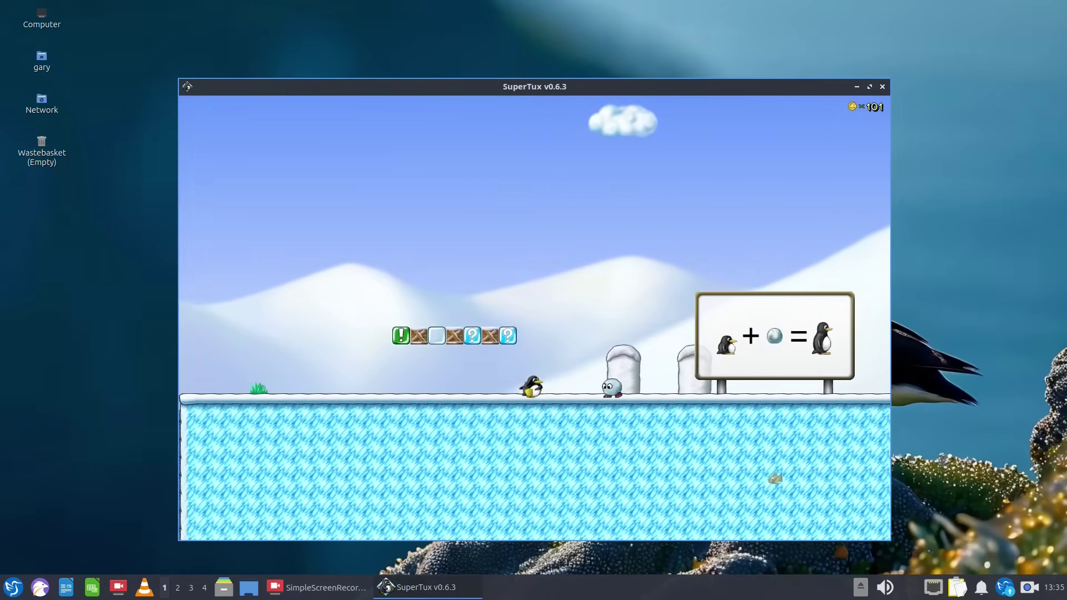
pyautogui.press('Right')
pyautogui.press('space')
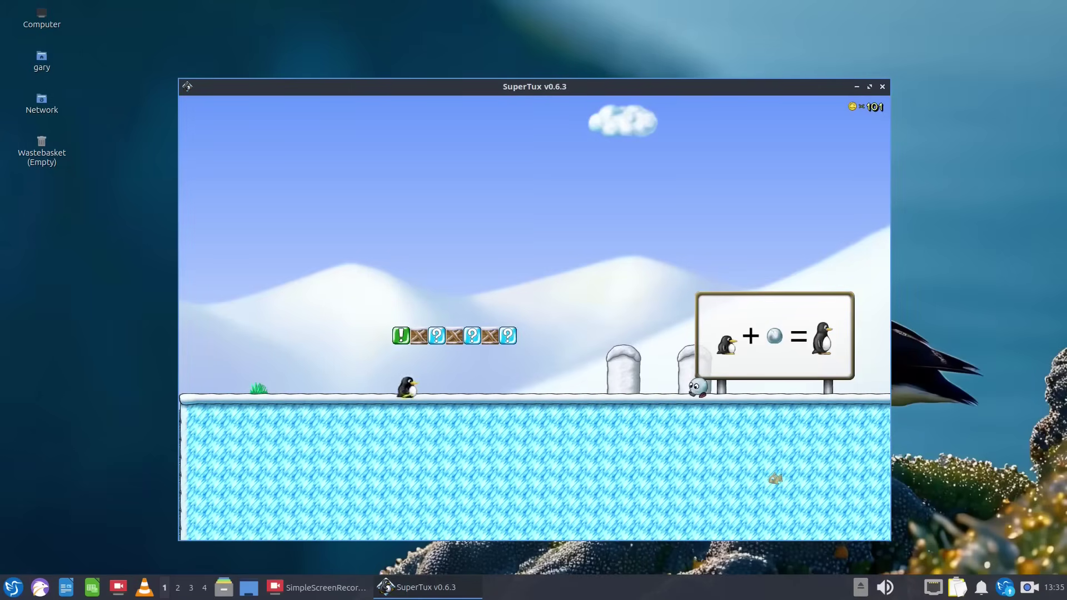
pyautogui.press('Right')
pyautogui.press('space')
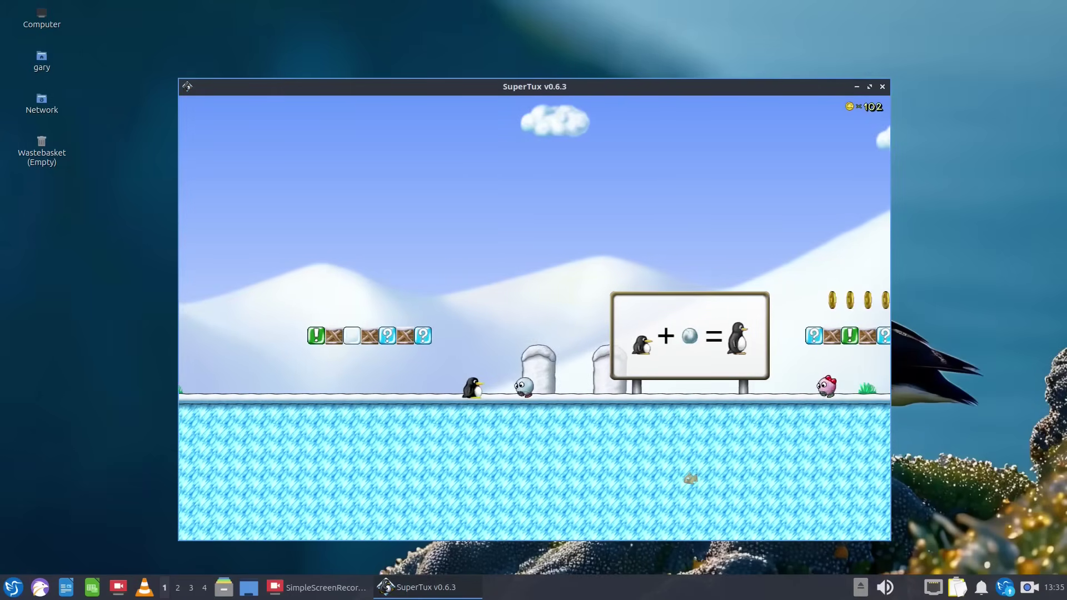
pyautogui.press('Left')
pyautogui.press('space')
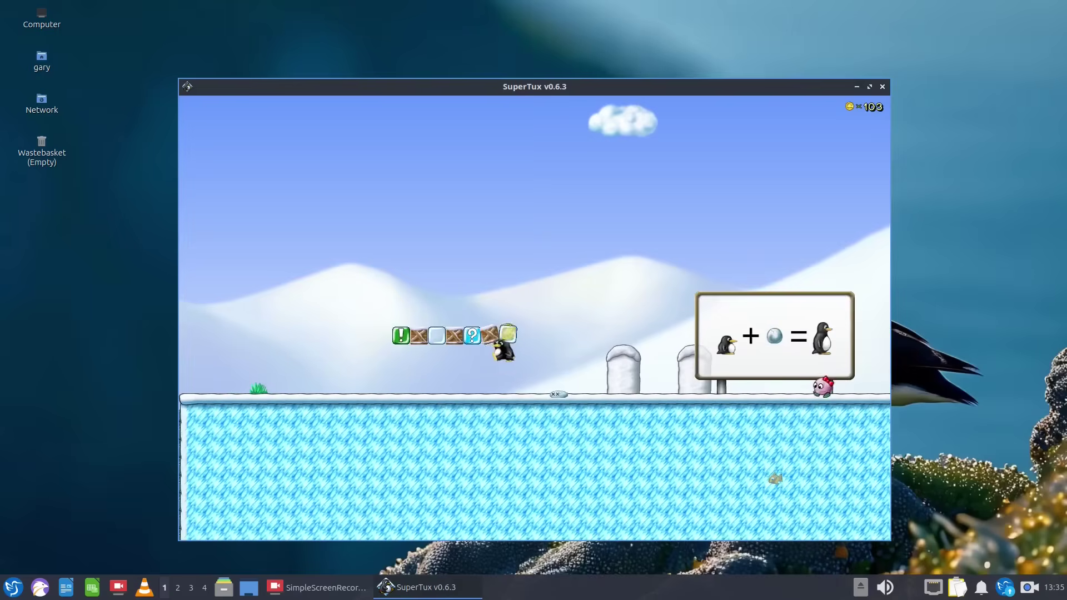
pyautogui.press('space')
pyautogui.press('Right')
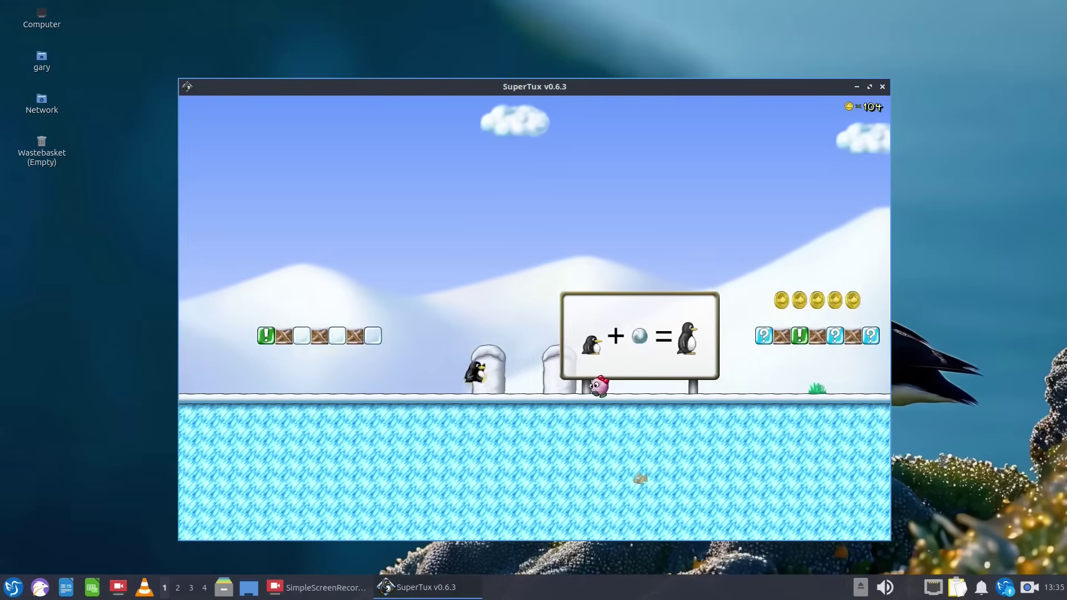
pyautogui.press('space')
pyautogui.press('Right')
pyautogui.press('space')
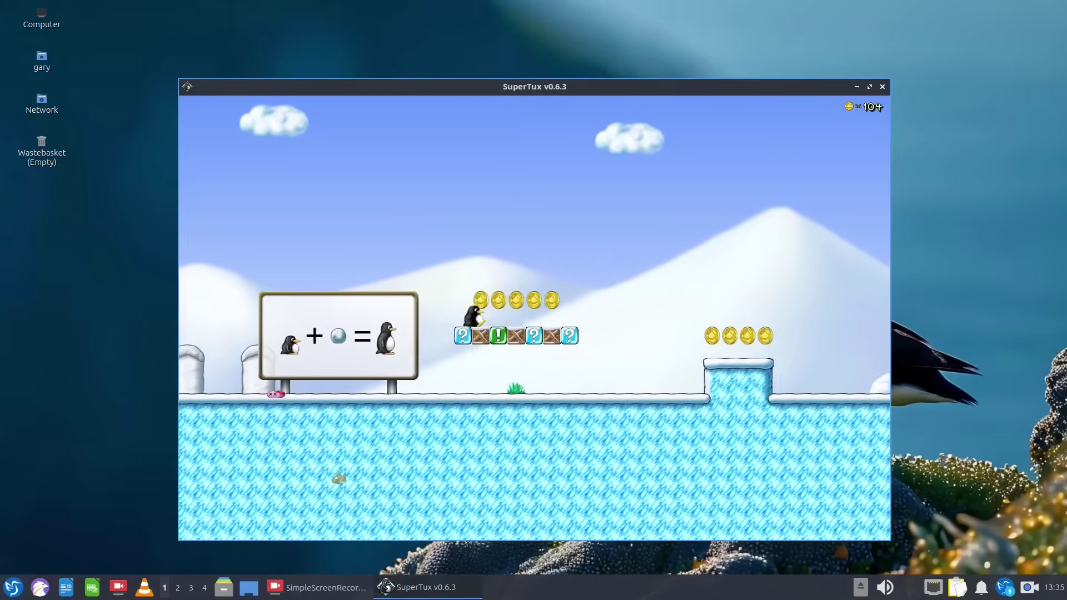
pyautogui.press('Right')
pyautogui.press('space')
pyautogui.press('space')
pyautogui.press('Left')
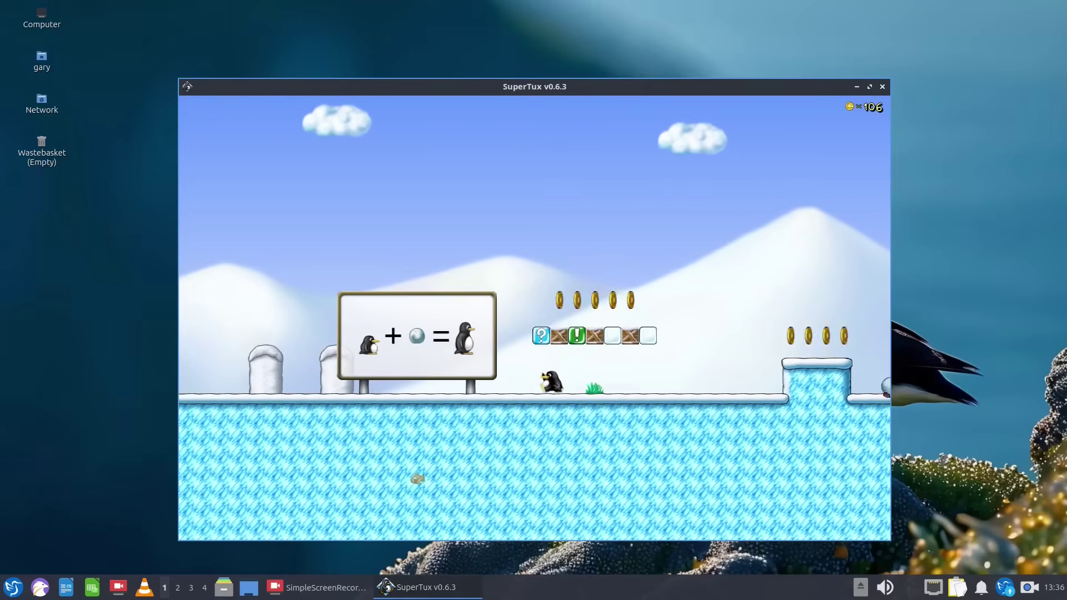
# Cross the platforms collecting coins and bonus blocks, then quit SuperTux with Alt+F4
pyautogui.press('Left')
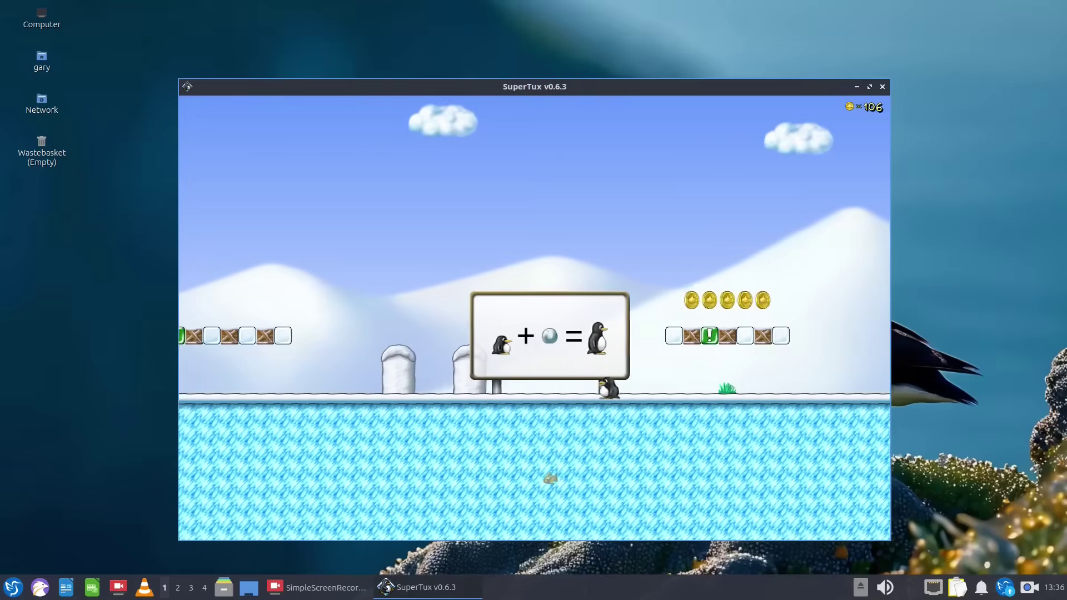
pyautogui.press('Right')
pyautogui.press('space')
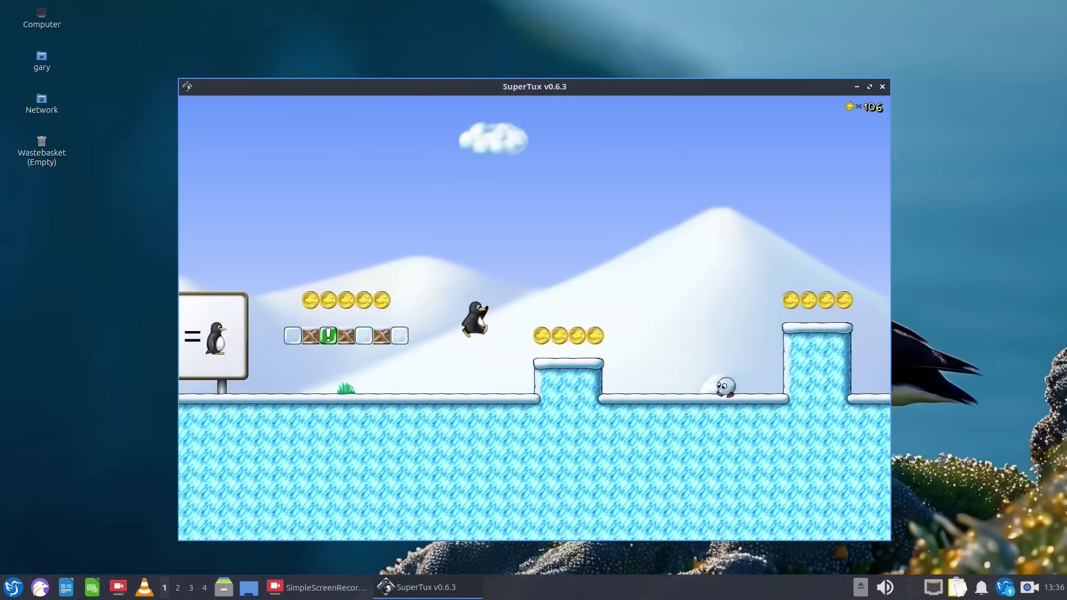
pyautogui.press('Right')
pyautogui.press('space')
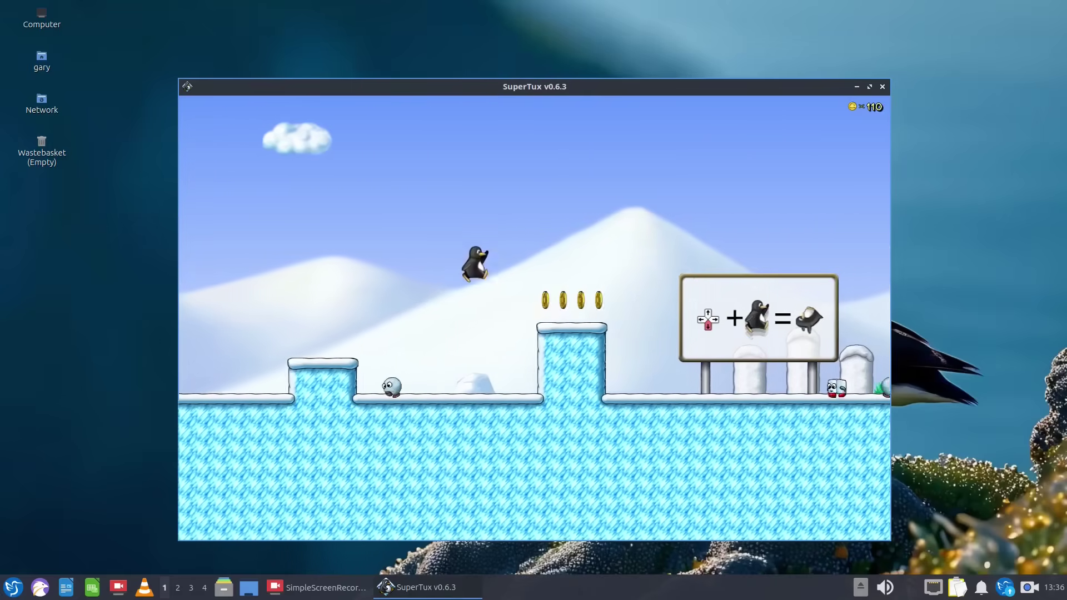
pyautogui.press('Right')
pyautogui.press('space')
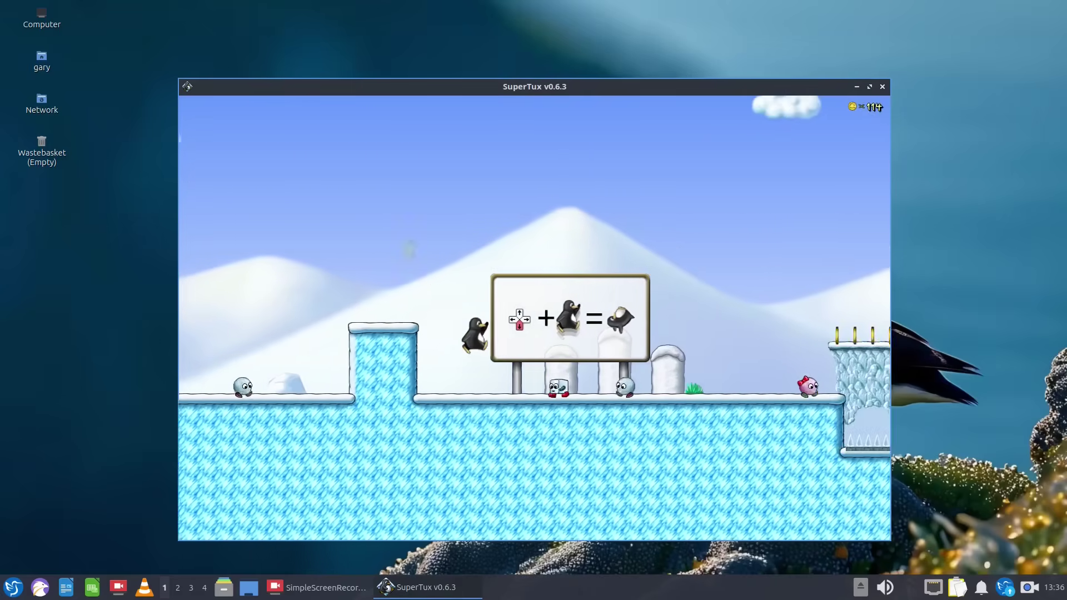
pyautogui.press('Right')
pyautogui.press('space')
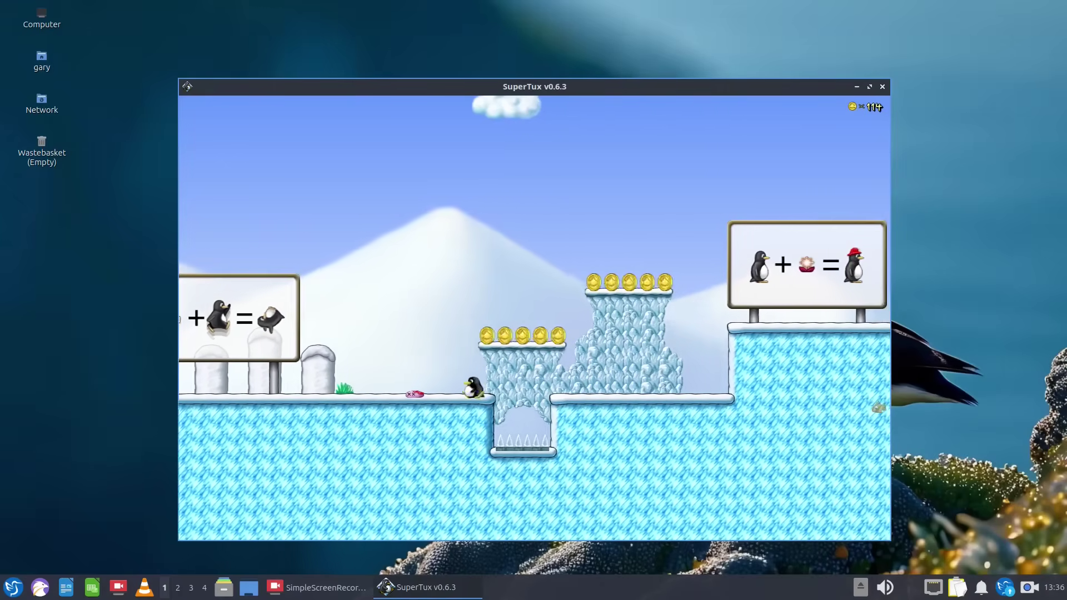
pyautogui.press('Left')
pyautogui.press('Right')
pyautogui.press('Right')
pyautogui.press('space')
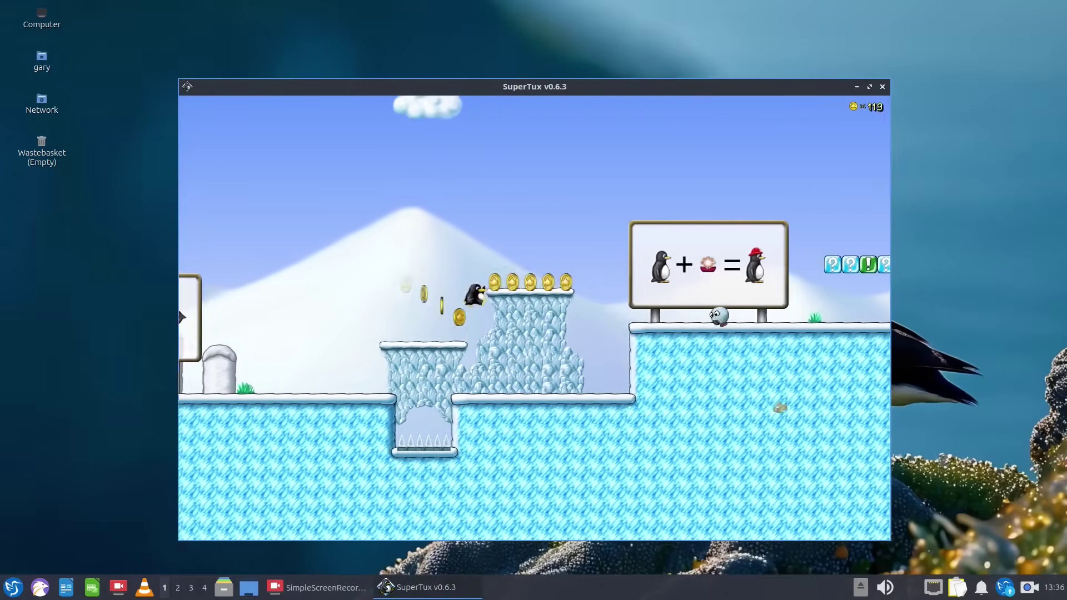
pyautogui.press('Right')
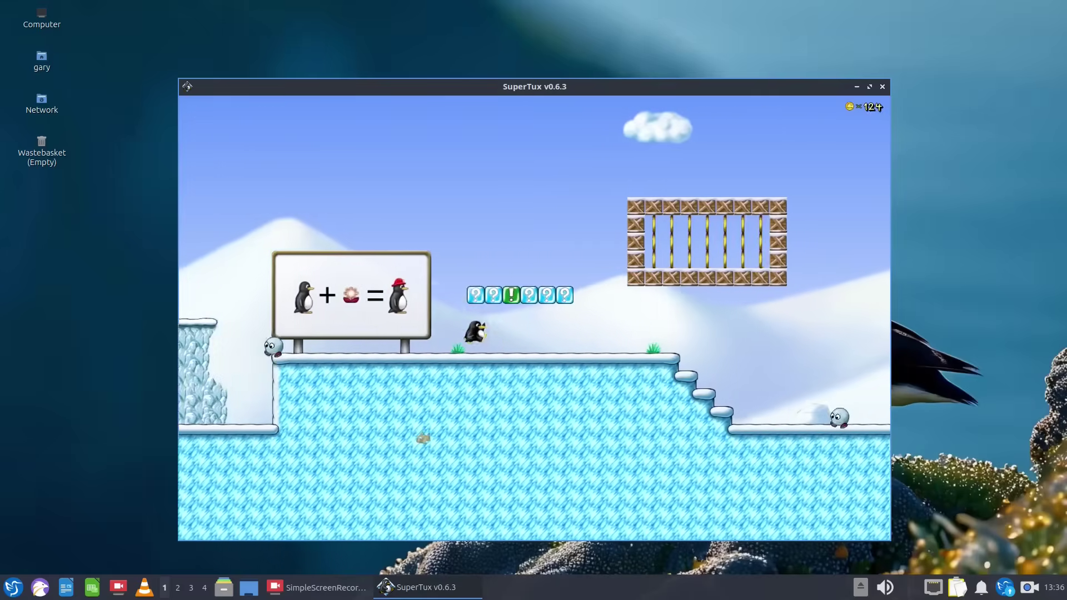
pyautogui.press('Right')
pyautogui.press('Left')
pyautogui.press('space')
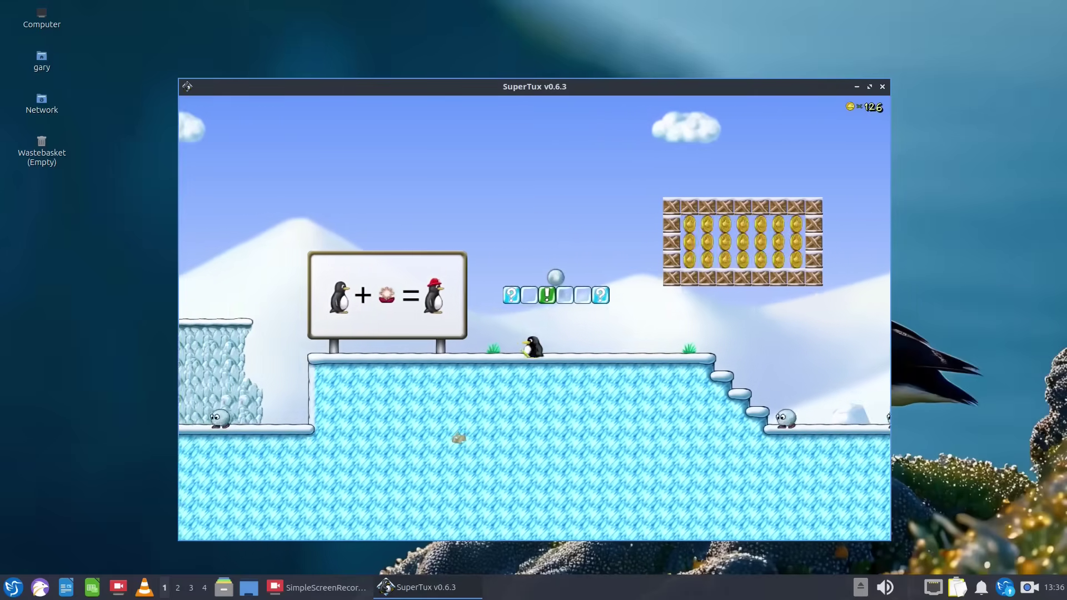
pyautogui.press('Left')
pyautogui.press('Right')
pyautogui.press('Right')
pyautogui.hotkey('alt', 'F4')
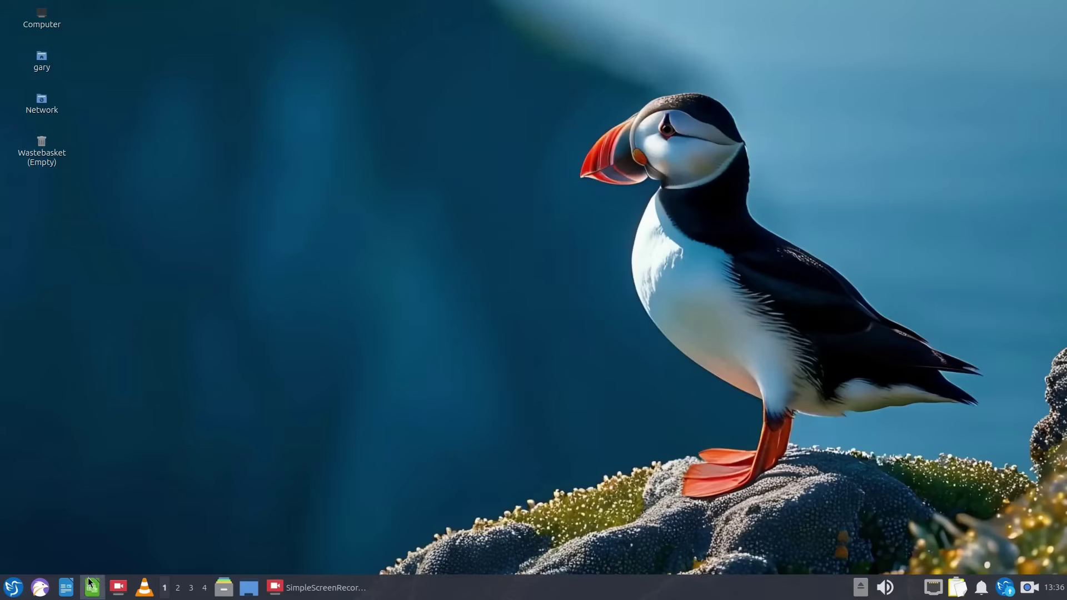
pyautogui.click(13, 588)
pyautogui.click(61, 331)
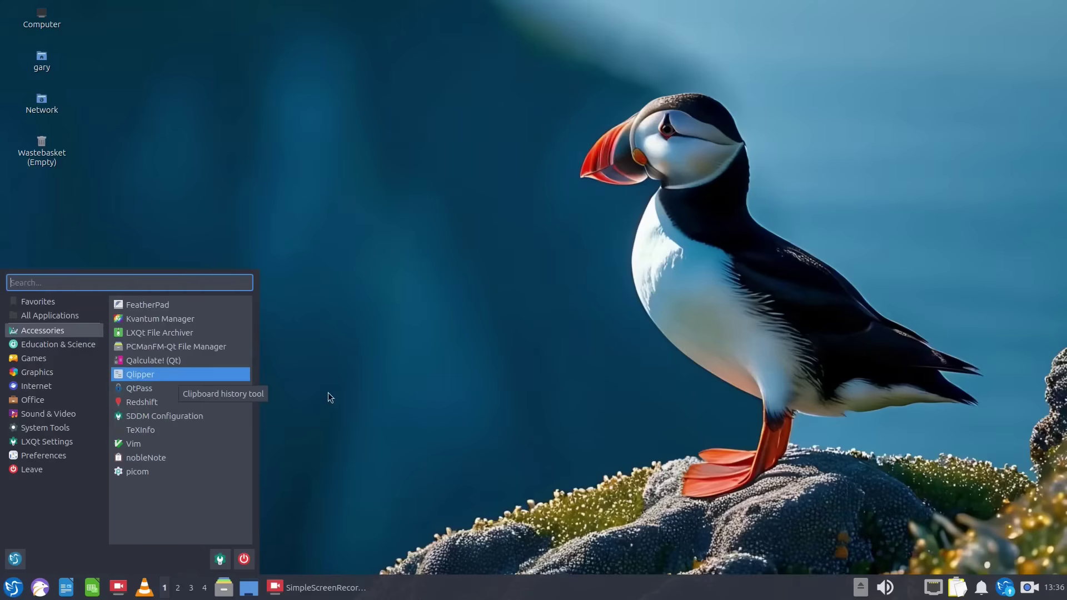
pyautogui.click(34, 358)
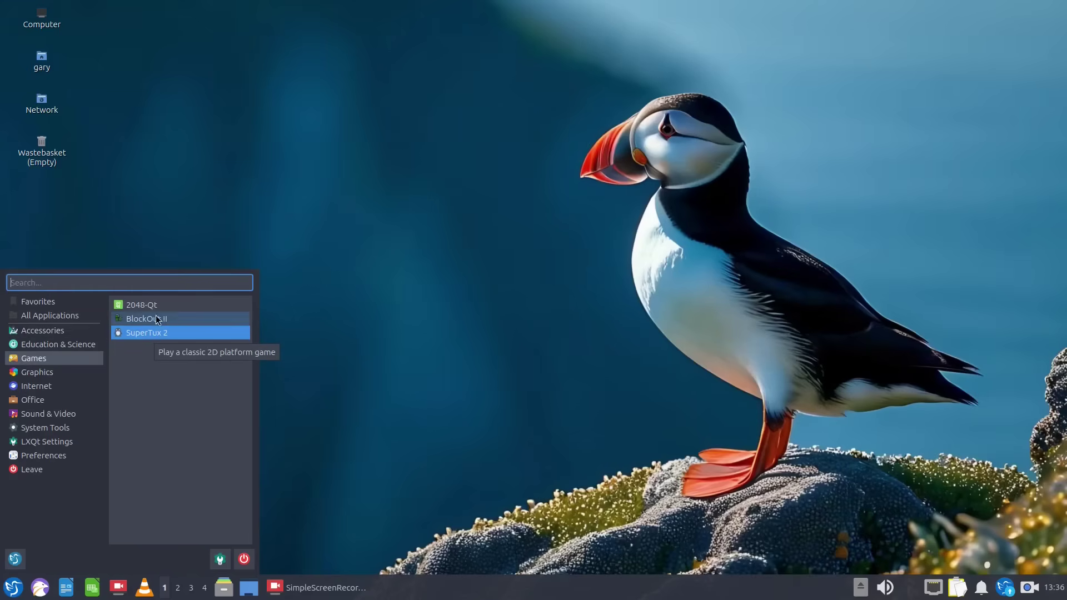
pyautogui.click(62, 385)
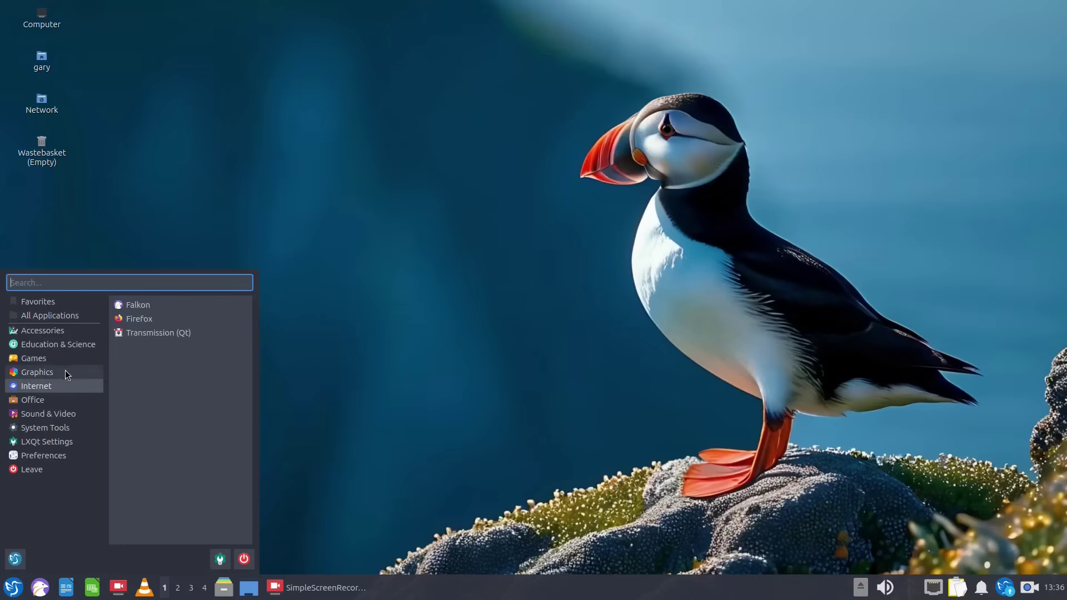
pyautogui.click(66, 372)
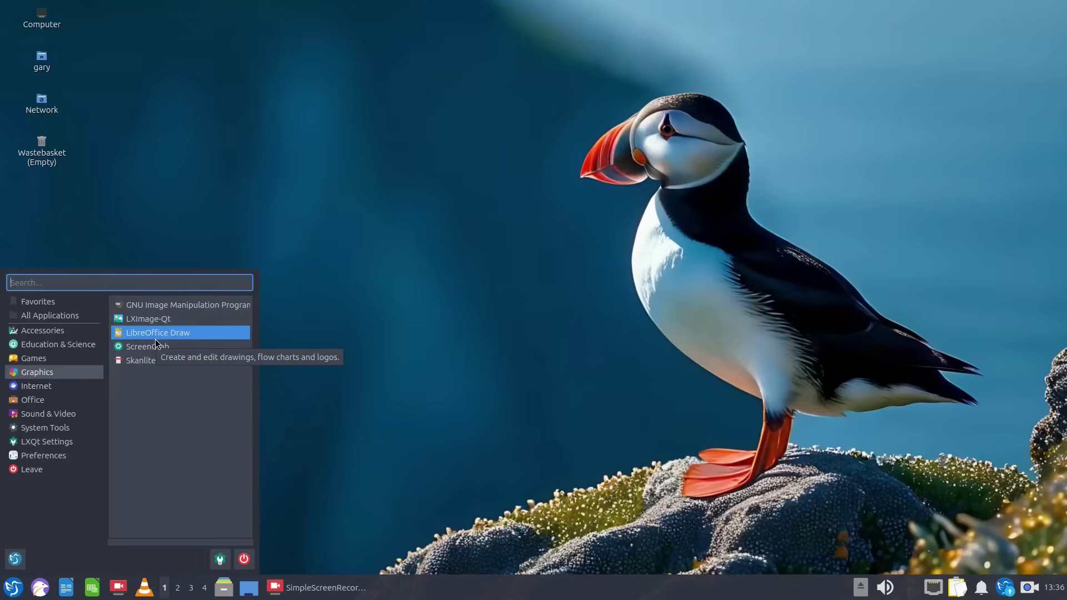
pyautogui.click(69, 396)
pyautogui.click(71, 388)
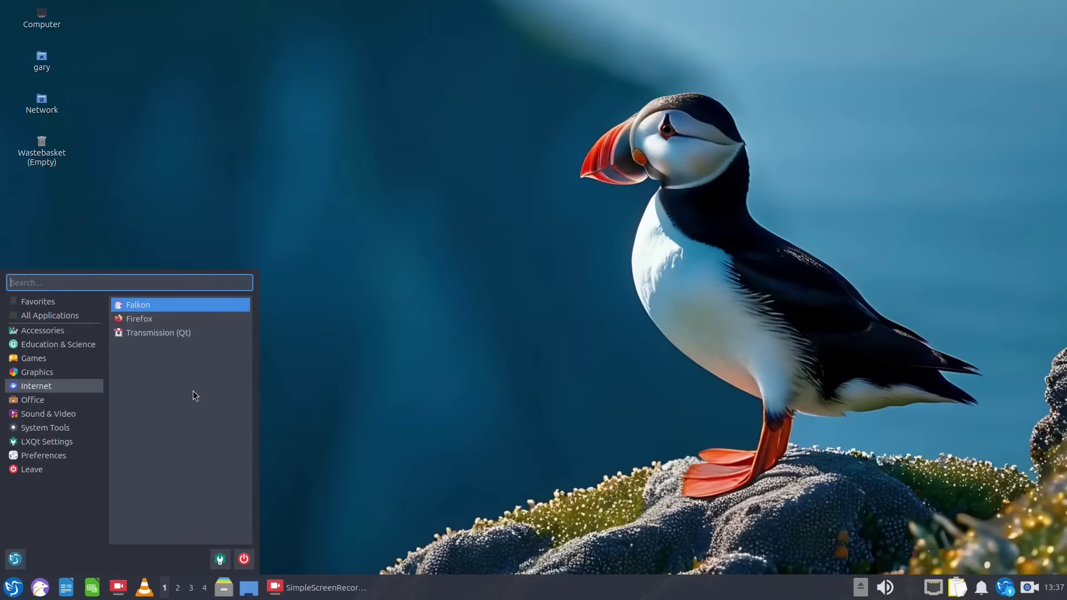
pyautogui.click(84, 400)
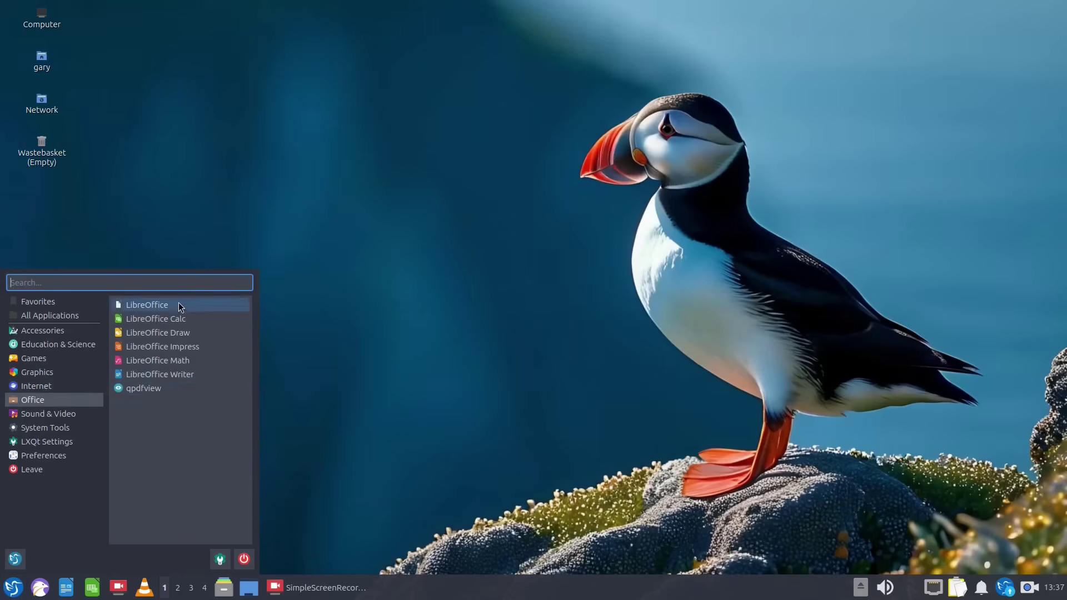
pyautogui.click(71, 421)
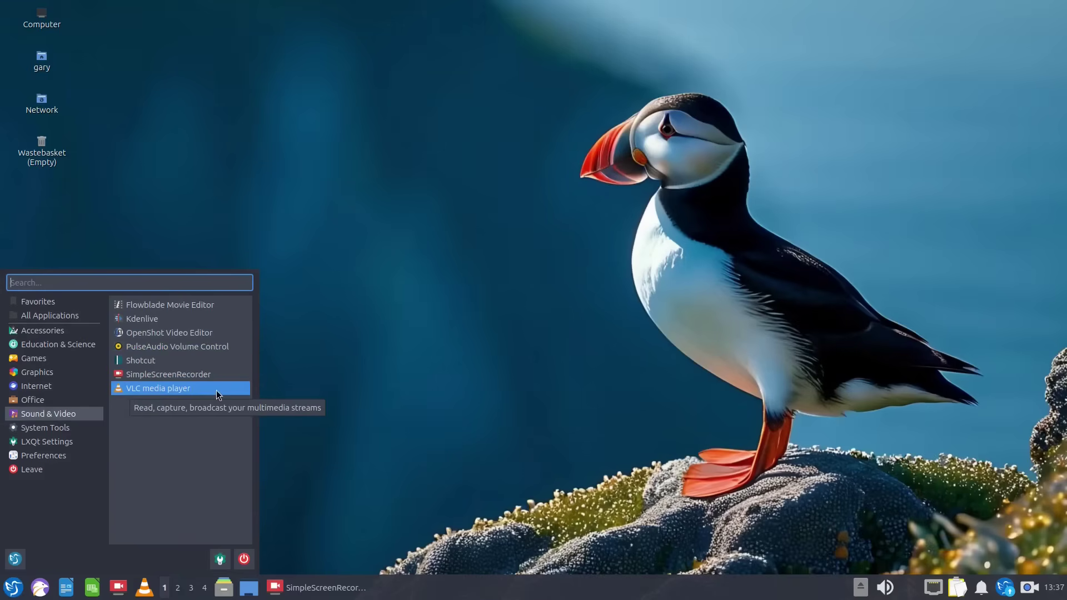
pyautogui.click(62, 442)
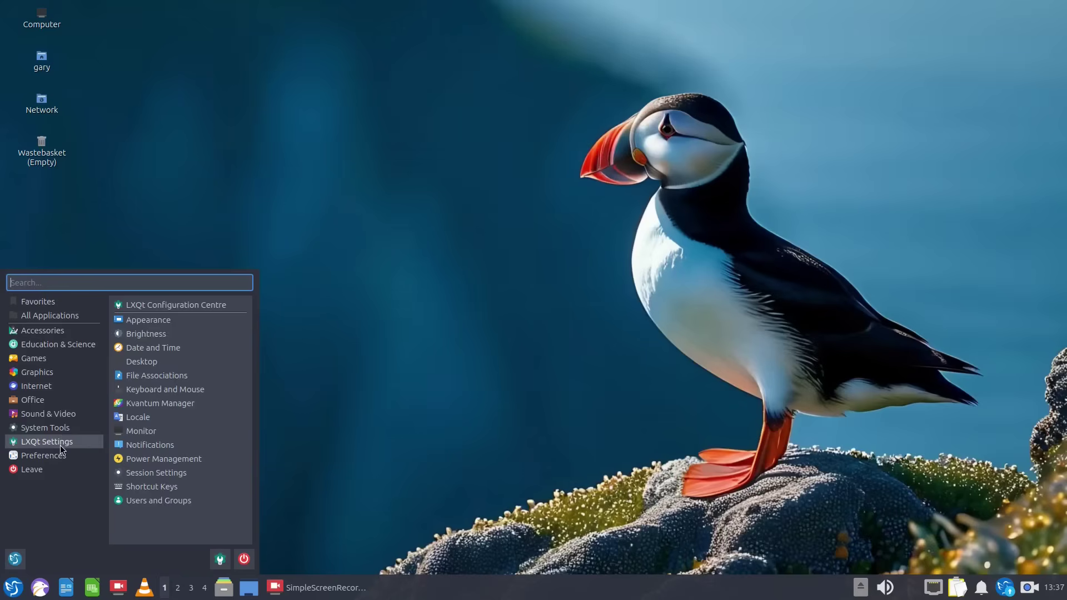
pyautogui.click(64, 428)
pyautogui.click(55, 457)
pyautogui.click(502, 410)
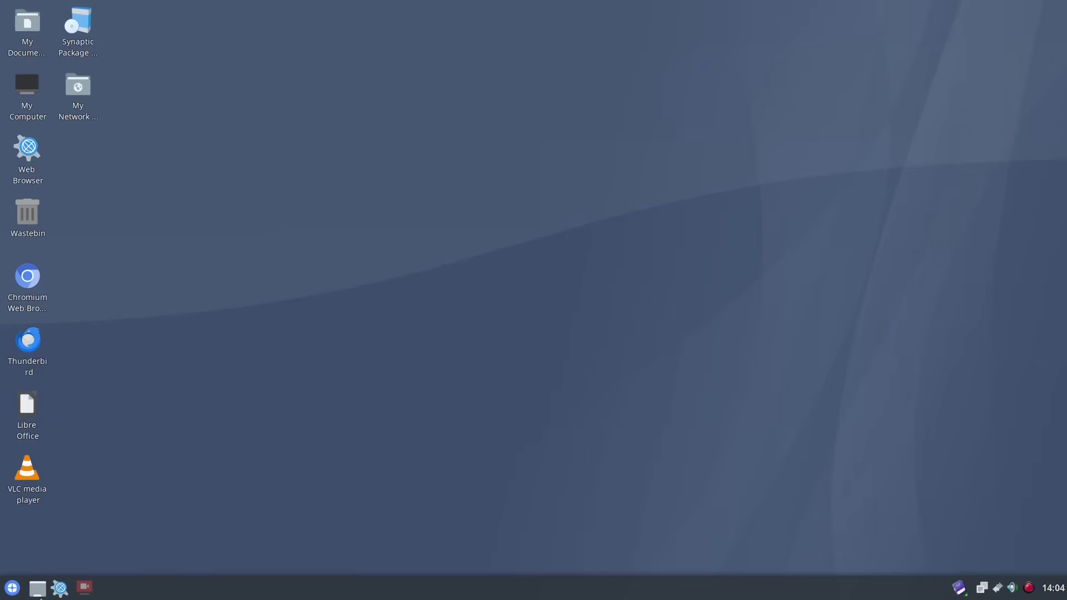
pyautogui.click(14, 592)
pyautogui.write('term')
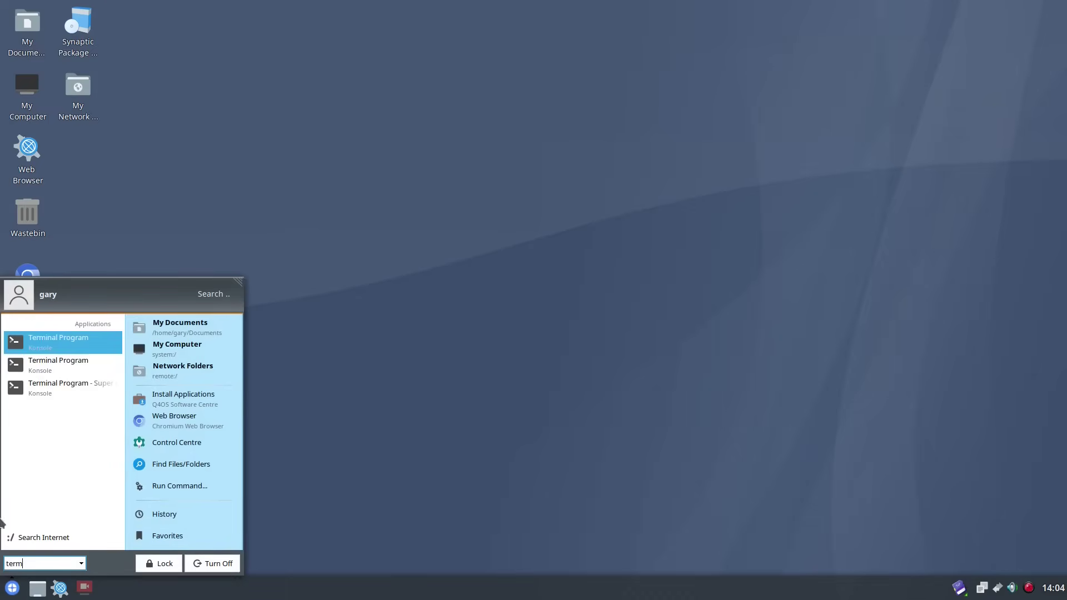
pyautogui.click(50, 342)
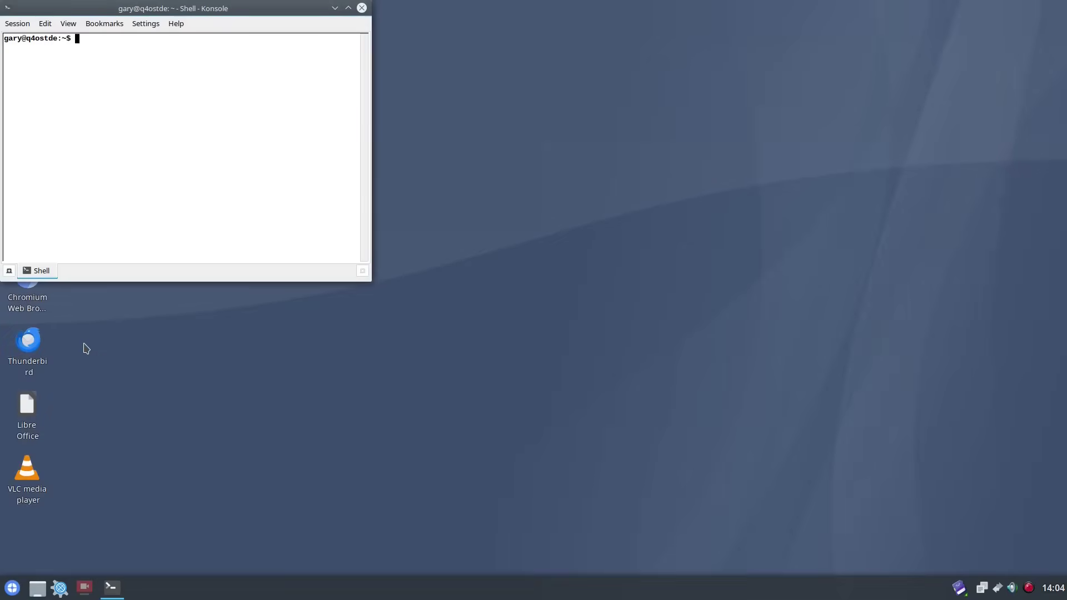
pyautogui.write('htop')
pyautogui.press('Return')
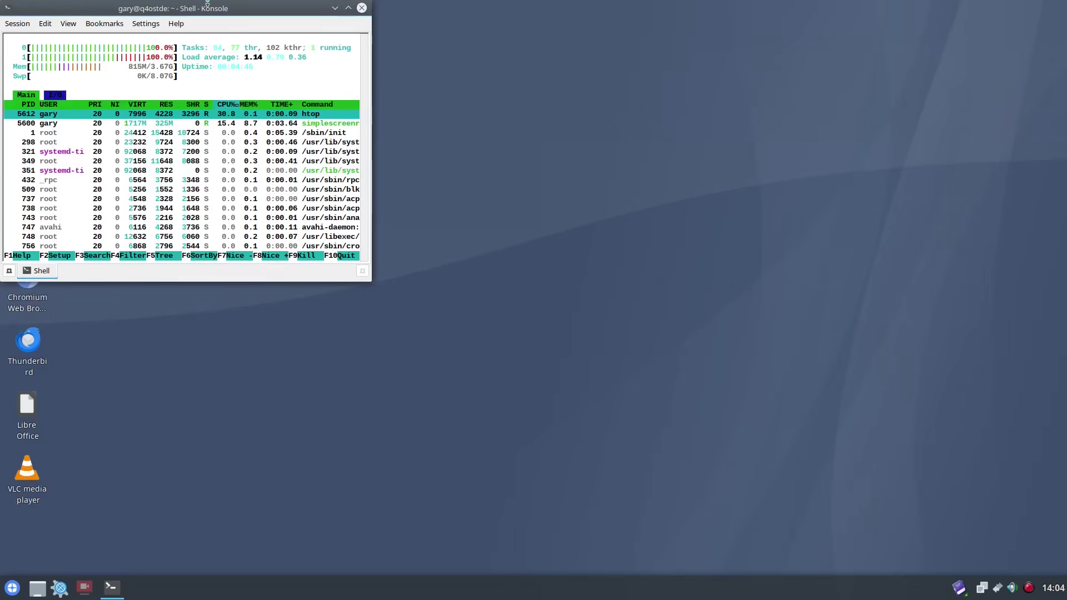
pyautogui.moveTo(206, 9); pyautogui.dragTo(579, 92)
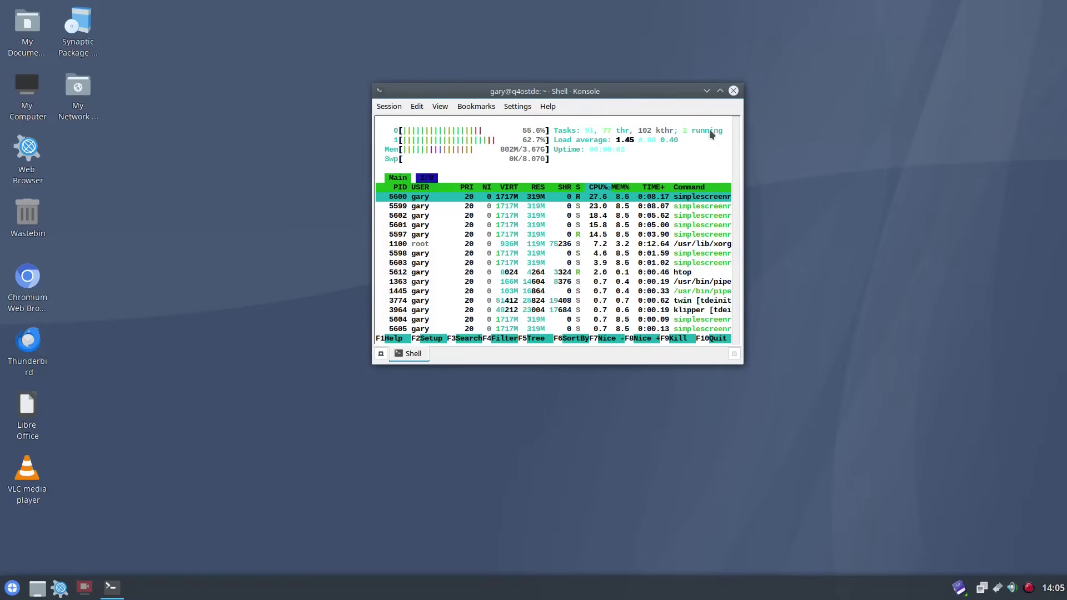
pyautogui.click(733, 90)
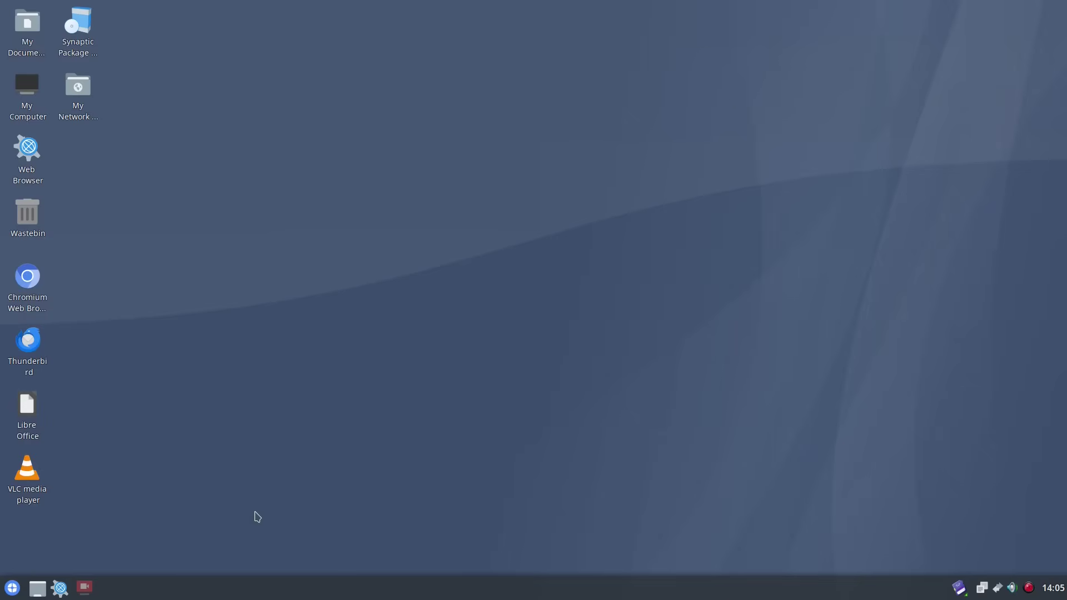
# Browse My Computer in Konqueror from the Home Folder up to the root, then close it
pyautogui.click(12, 589)
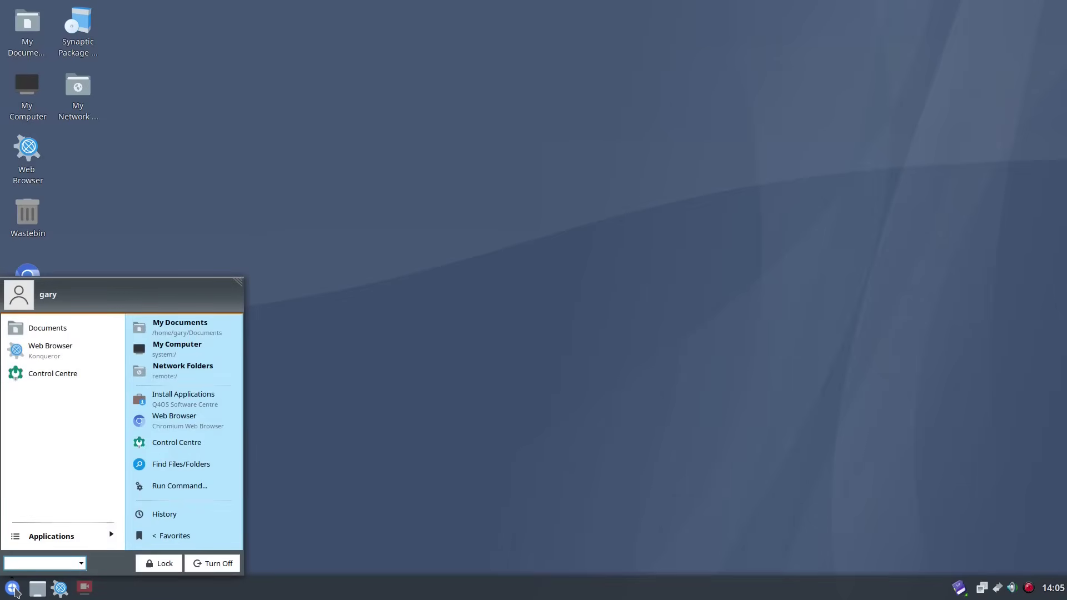
pyautogui.click(420, 355)
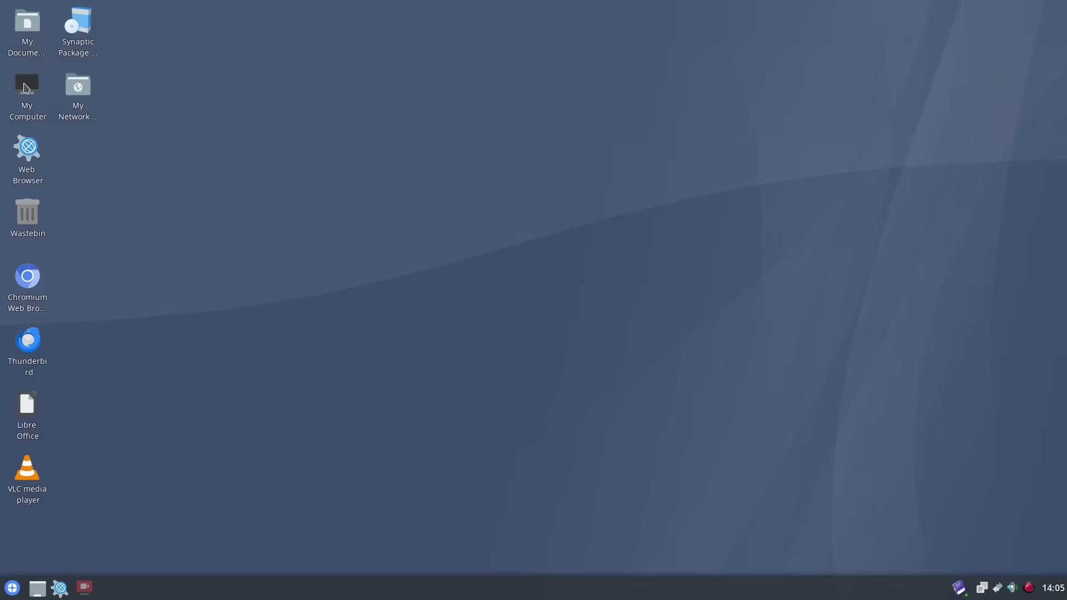
pyautogui.doubleClick(24, 83)
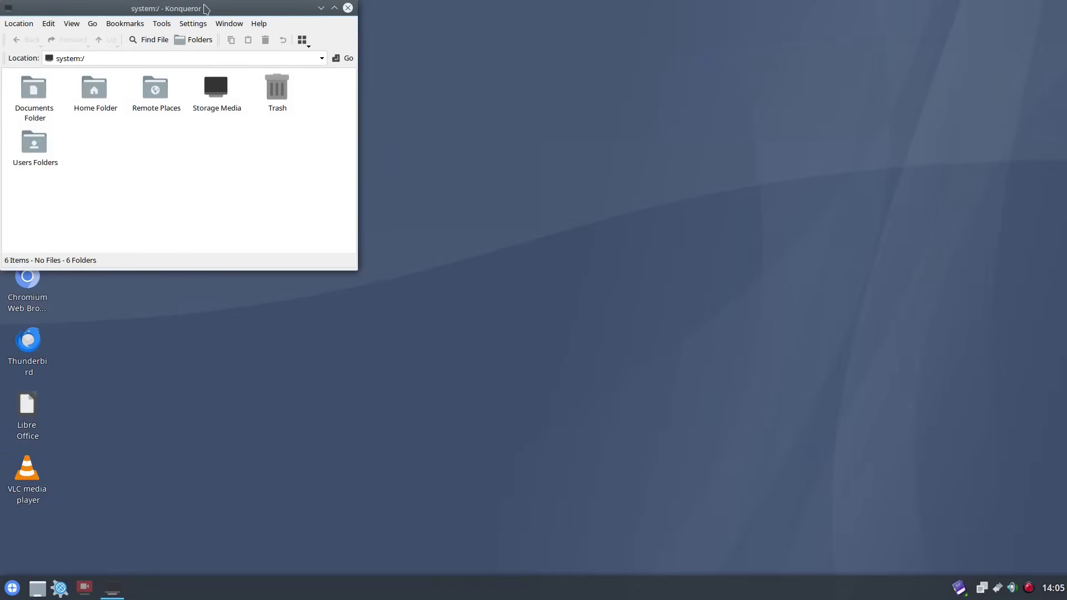
pyautogui.moveTo(206, 7); pyautogui.dragTo(414, 48)
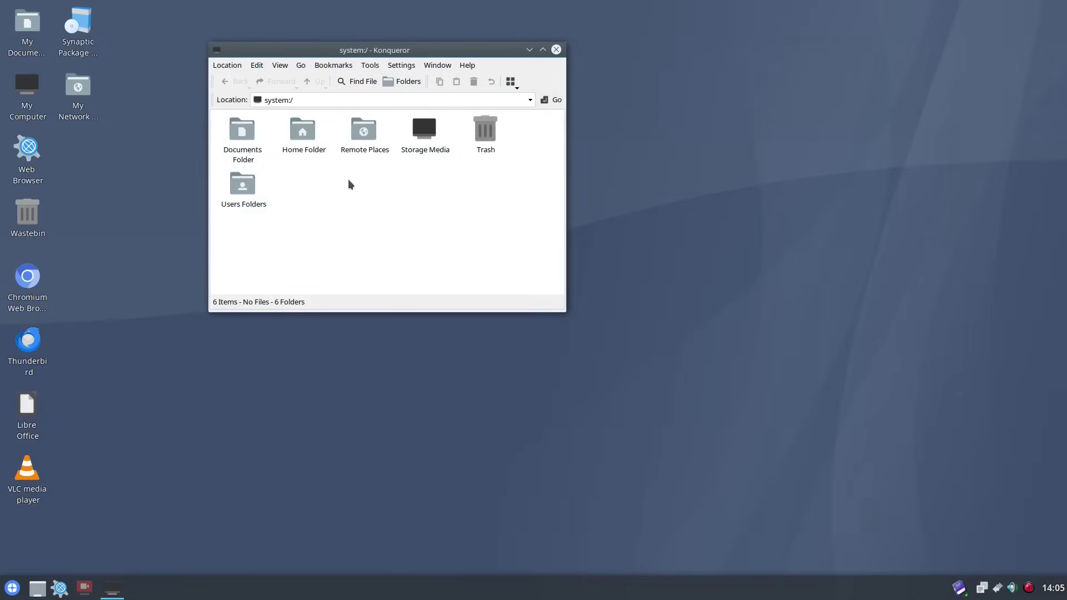
pyautogui.click(307, 139)
pyautogui.doubleClick(307, 139)
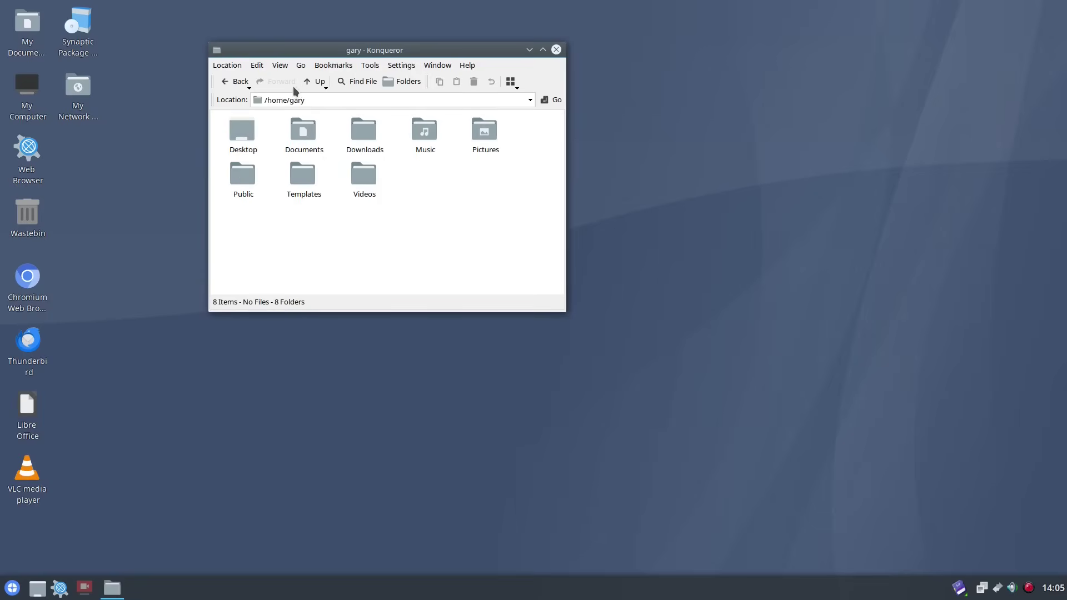
pyautogui.click(317, 81)
pyautogui.click(315, 81)
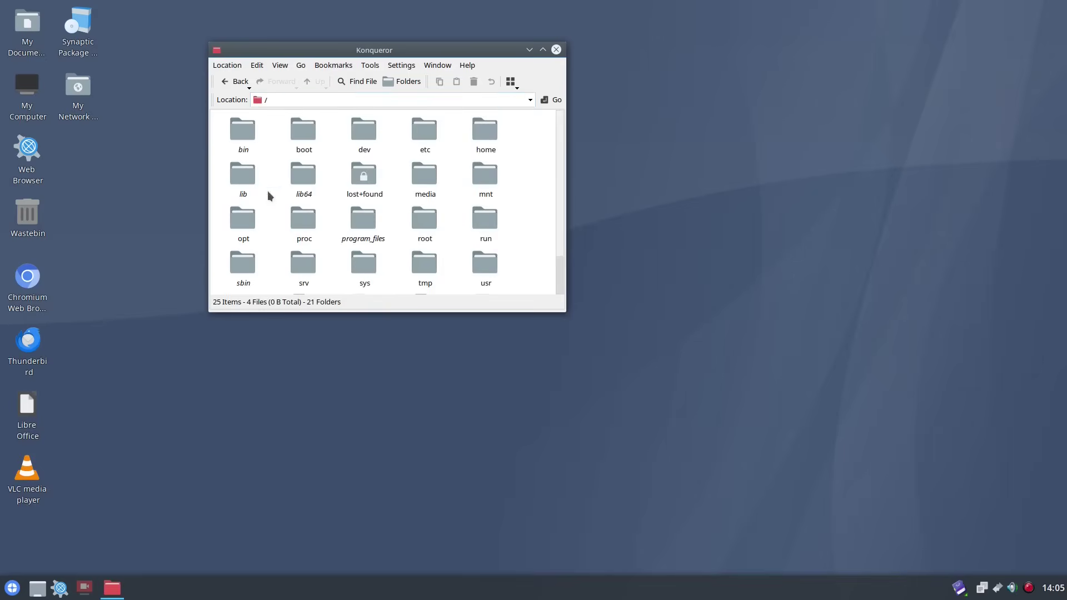
pyautogui.click(554, 50)
# Open My Documents and go up to home, then view and close the remote:/ network location
pyautogui.doubleClick(33, 42)
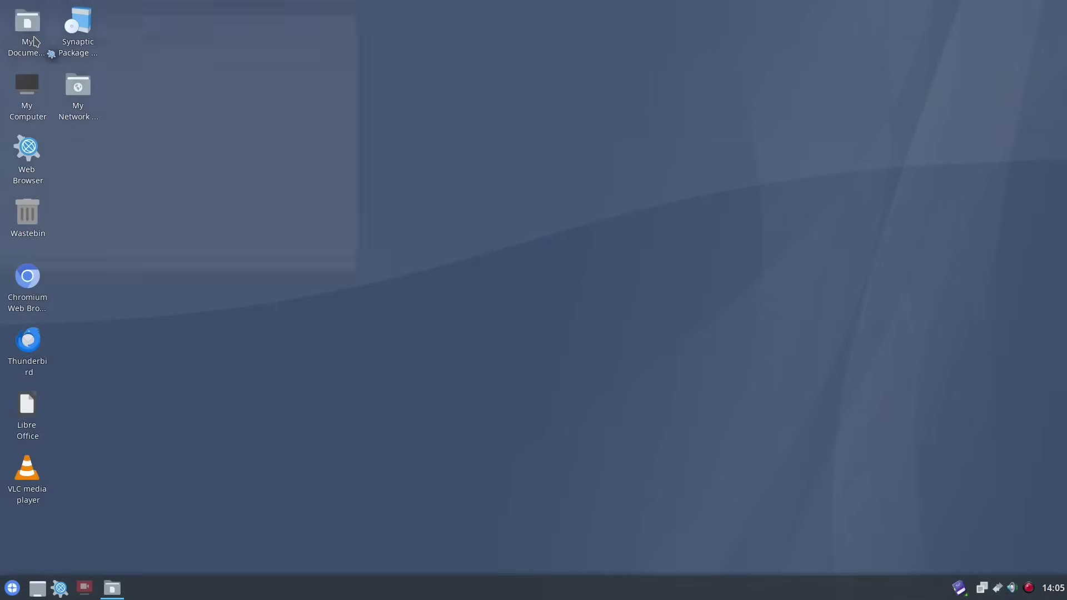
pyautogui.moveTo(231, 13); pyautogui.dragTo(441, 45)
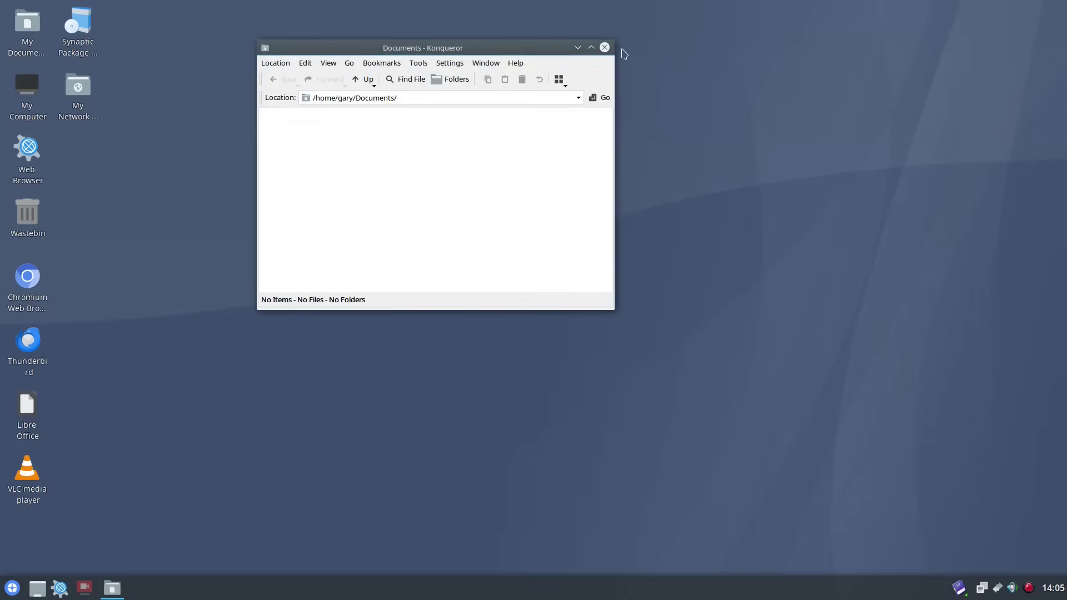
pyautogui.click(361, 81)
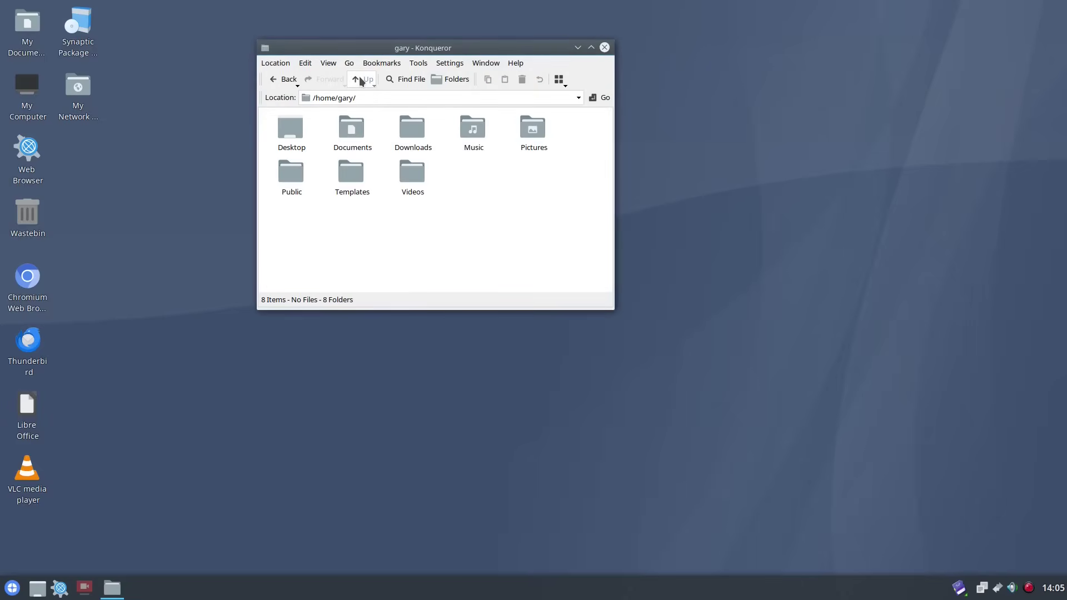
pyautogui.click(605, 48)
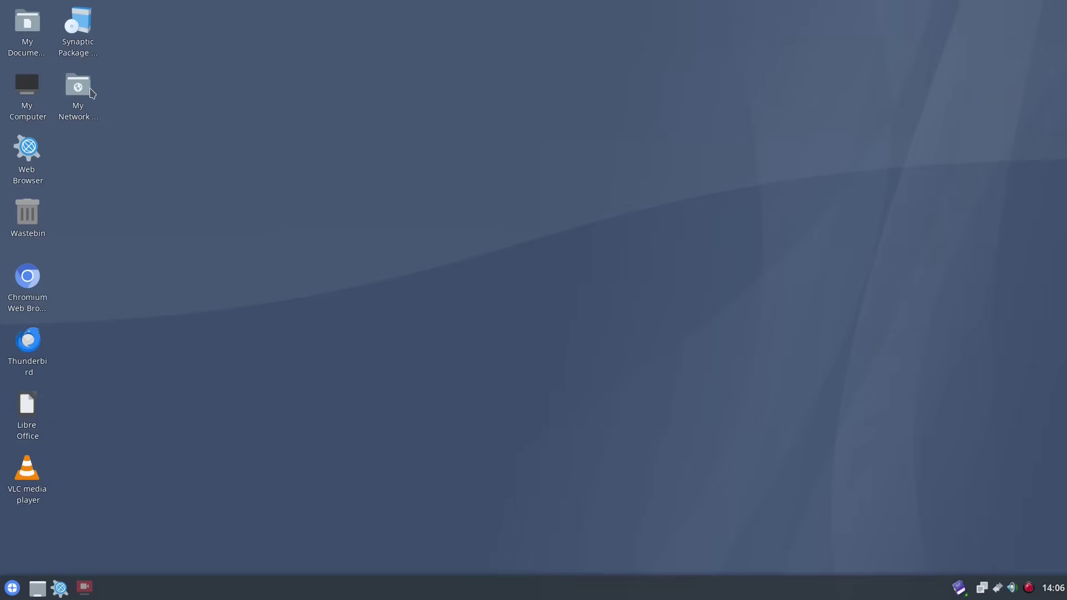
pyautogui.click(91, 94)
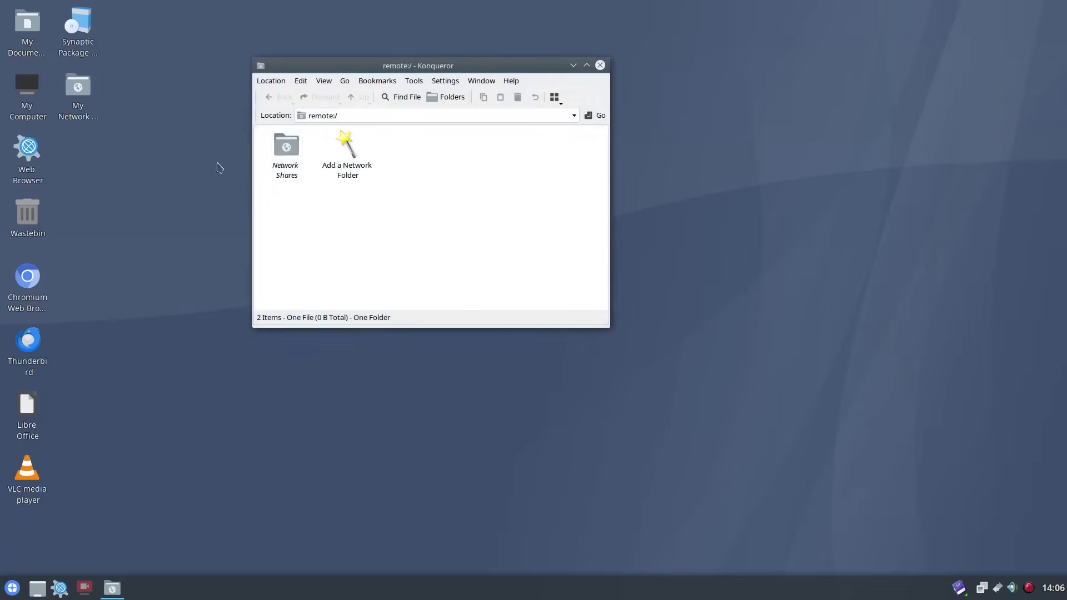
pyautogui.click(601, 66)
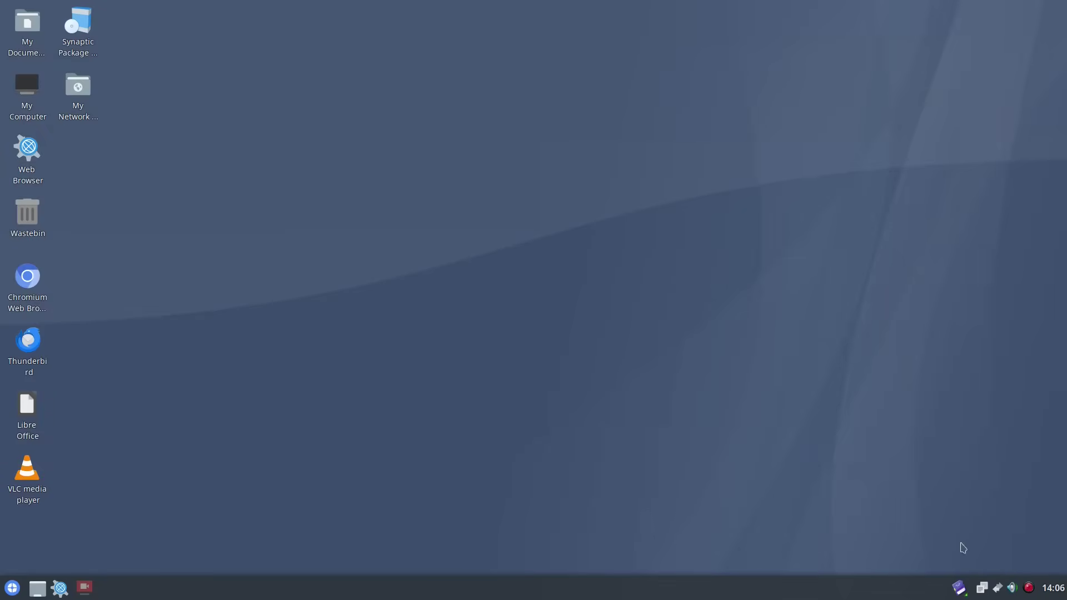
pyautogui.click(983, 590)
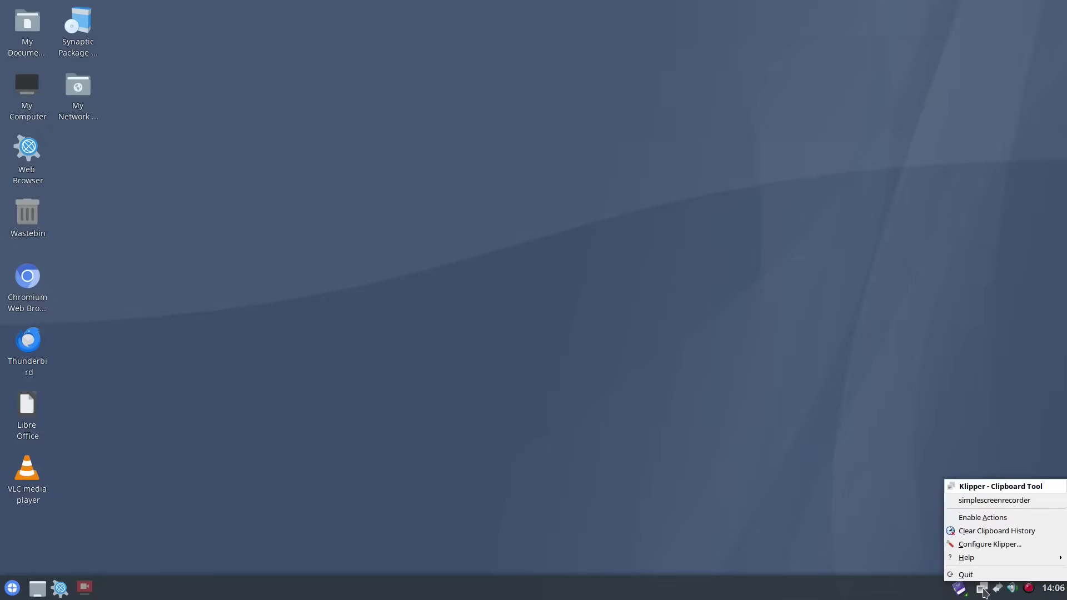
pyautogui.click(983, 593)
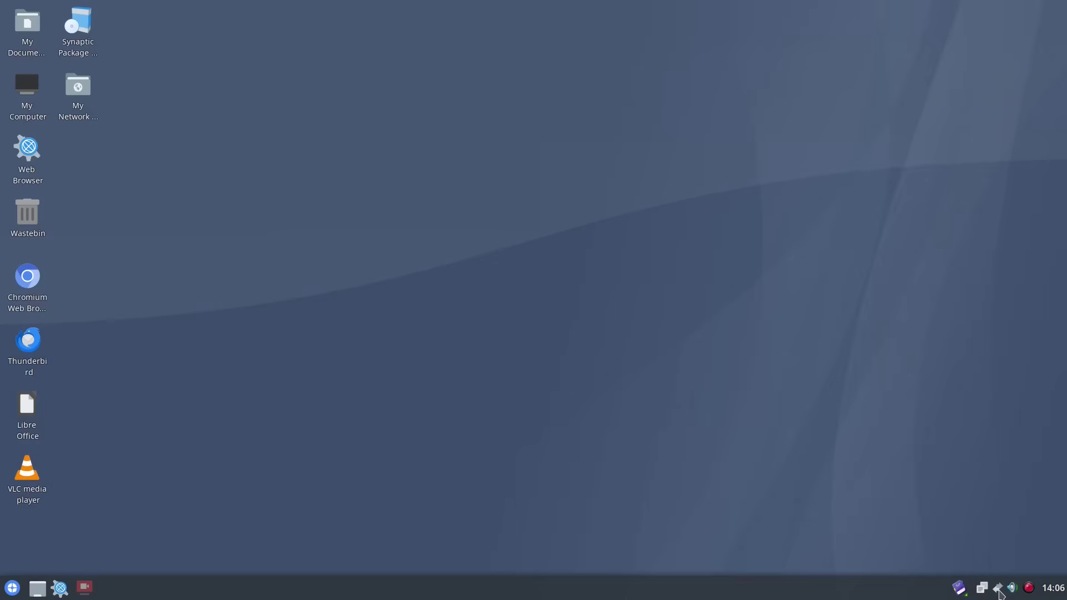
pyautogui.click(999, 590)
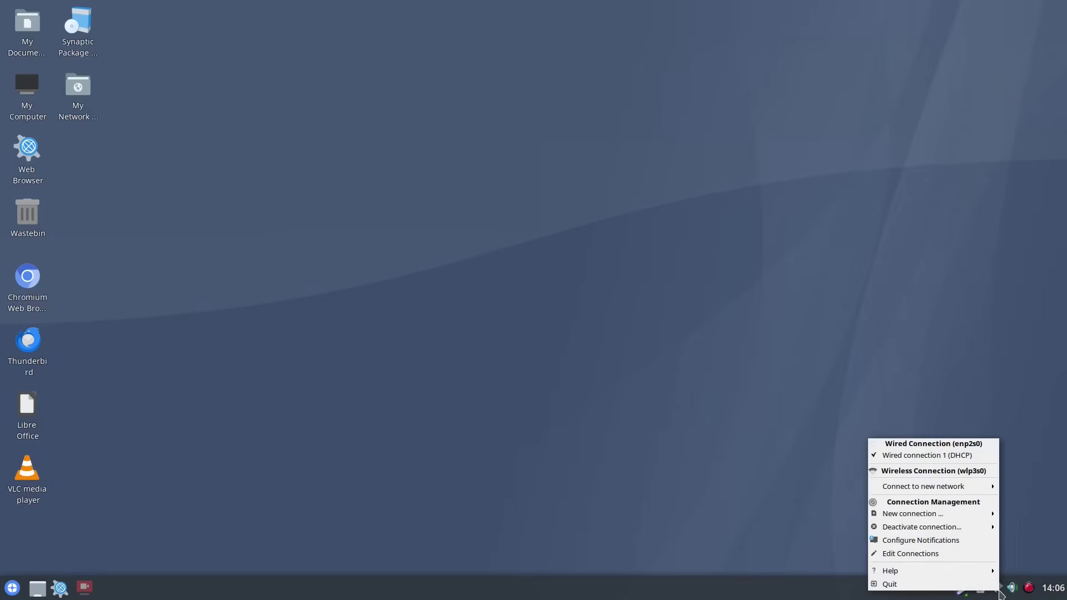
pyautogui.moveTo(928, 493)
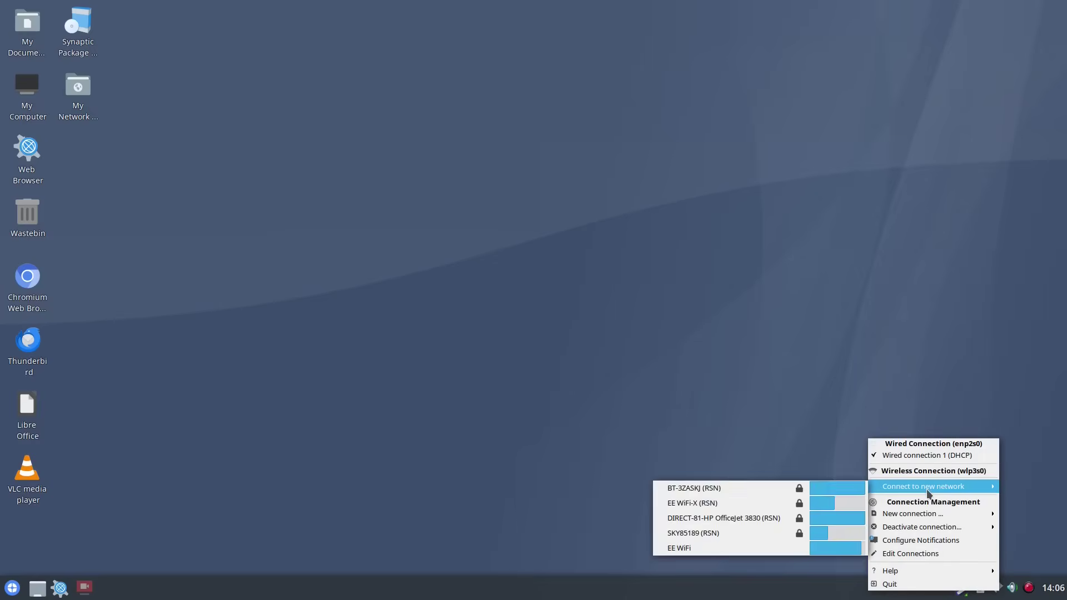
pyautogui.click(702, 278)
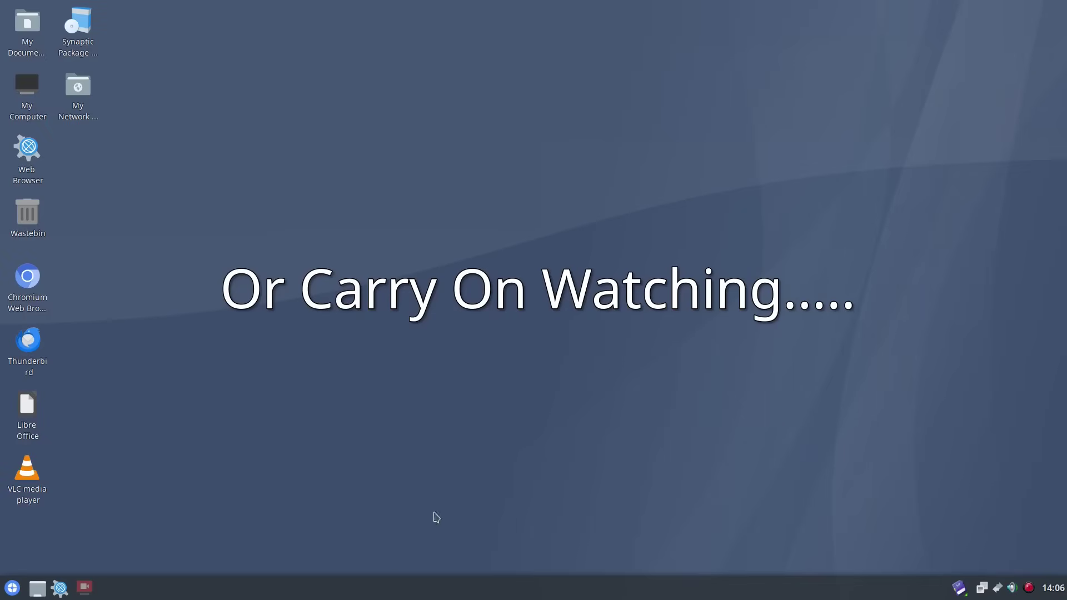
pyautogui.click(12, 587)
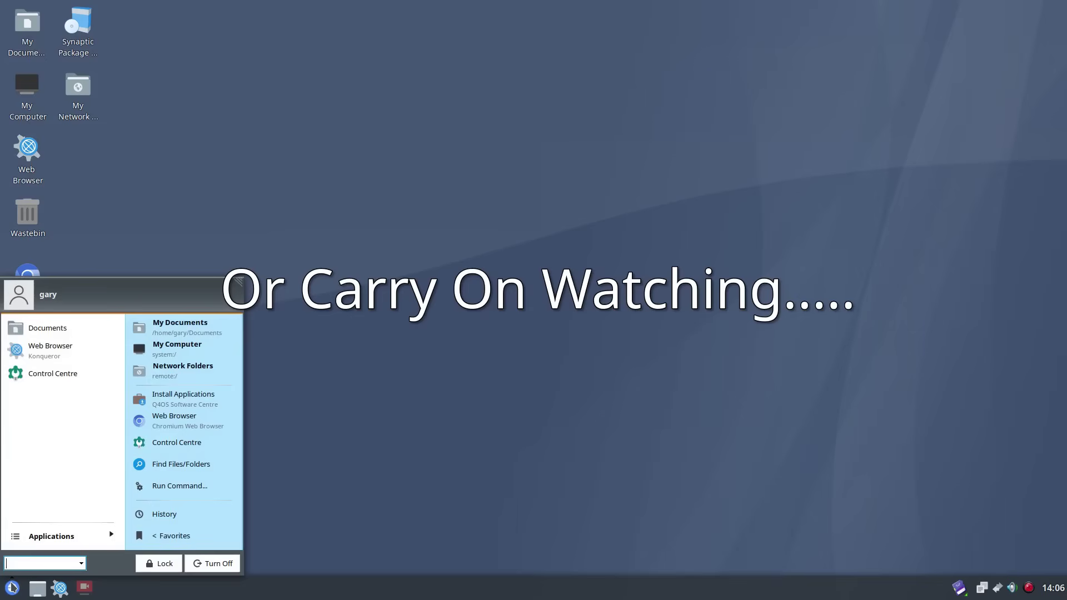
pyautogui.write('printer')
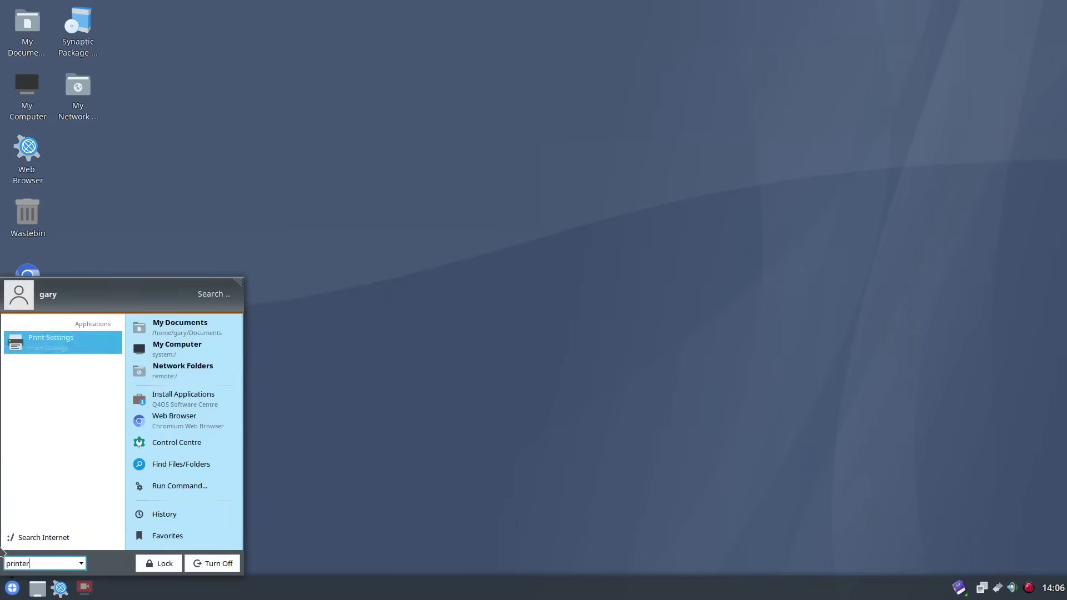
pyautogui.click(68, 349)
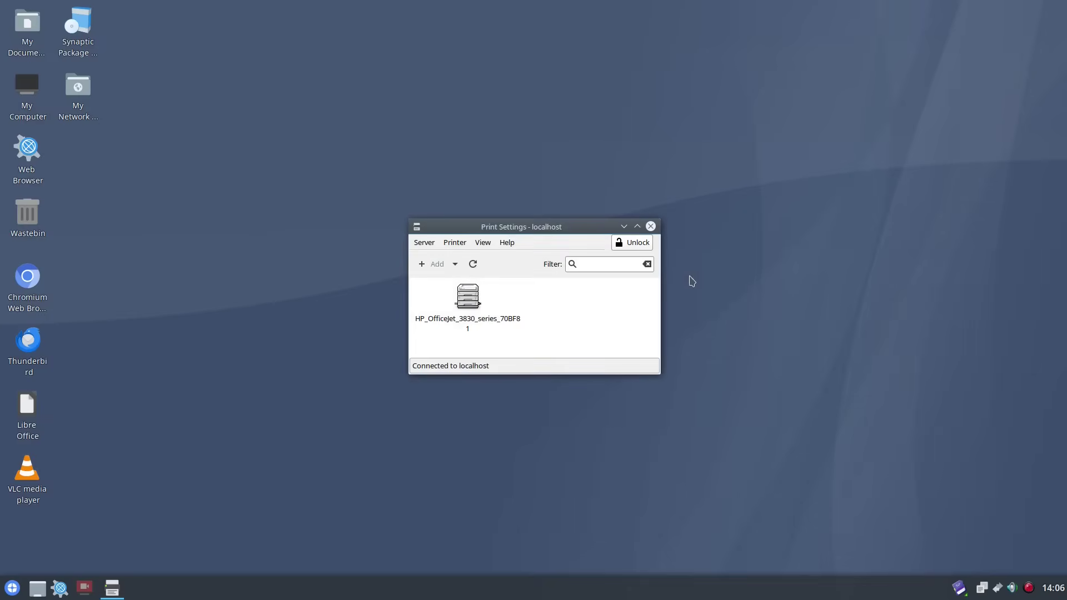
pyautogui.click(650, 226)
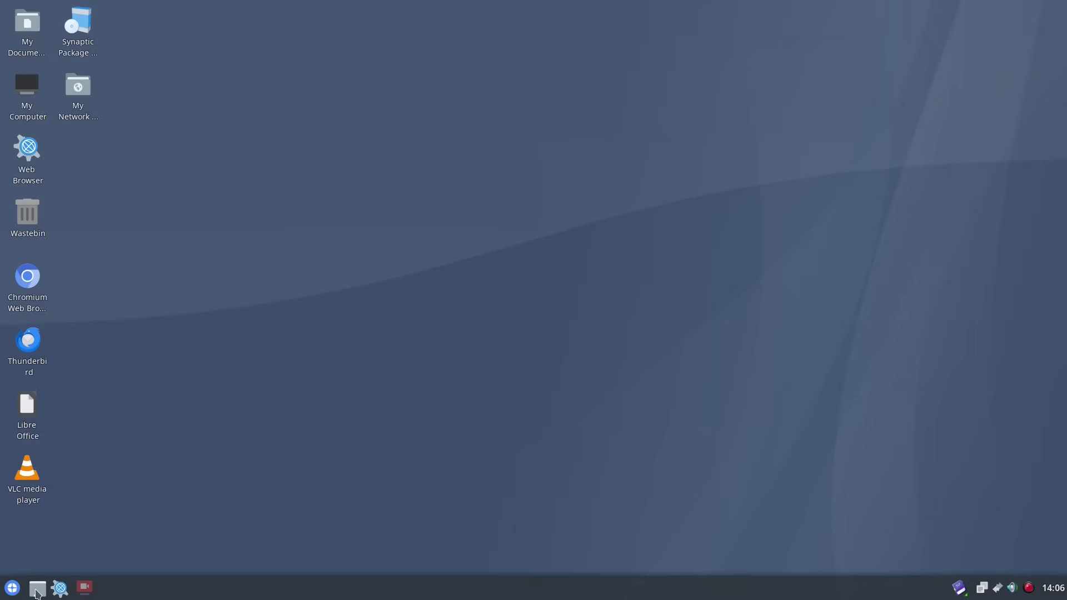
# Open the Programs > Accessories catalogue and look through the Development applications
pyautogui.click(5, 592)
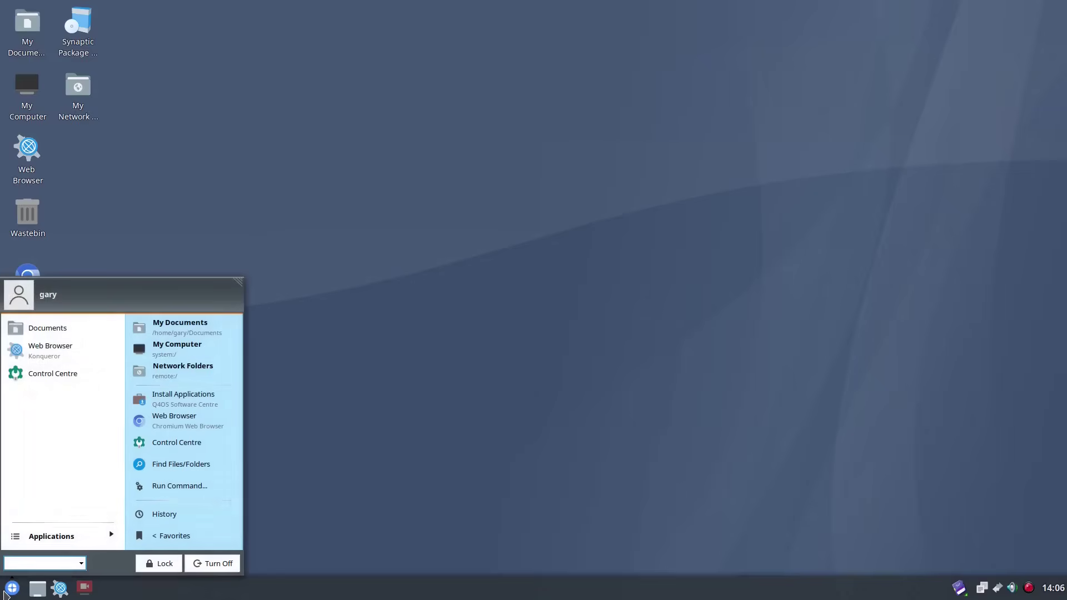
pyautogui.click(74, 535)
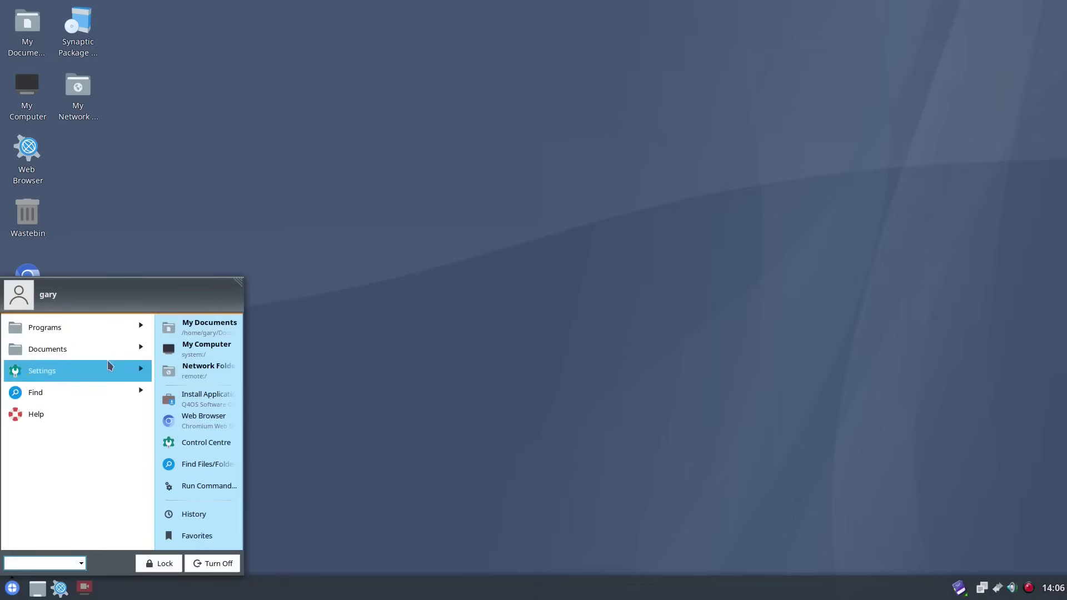
pyautogui.click(79, 334)
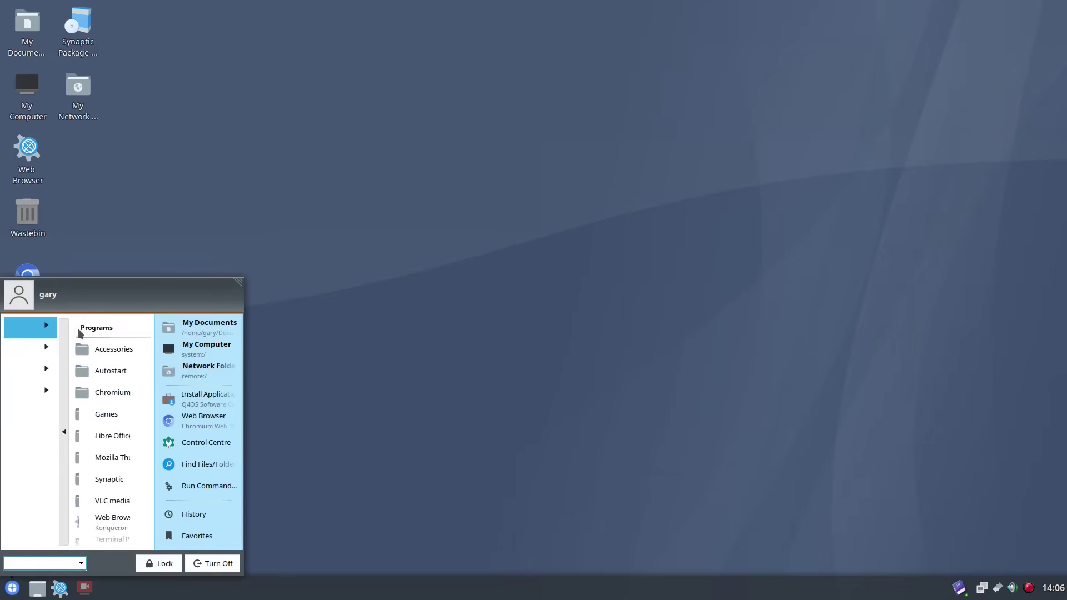
pyautogui.click(95, 356)
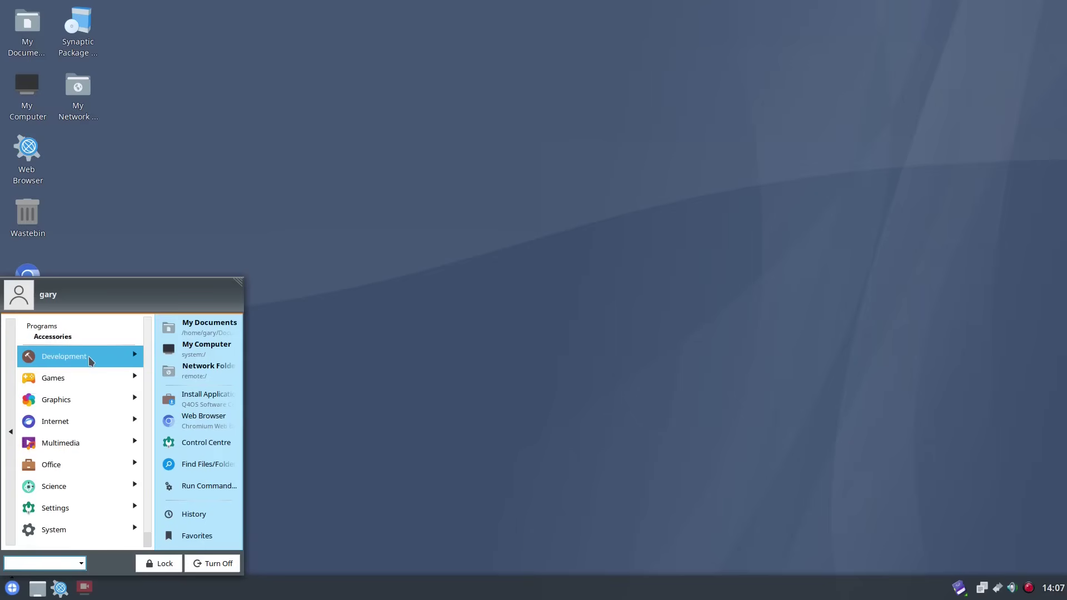
pyautogui.click(88, 355)
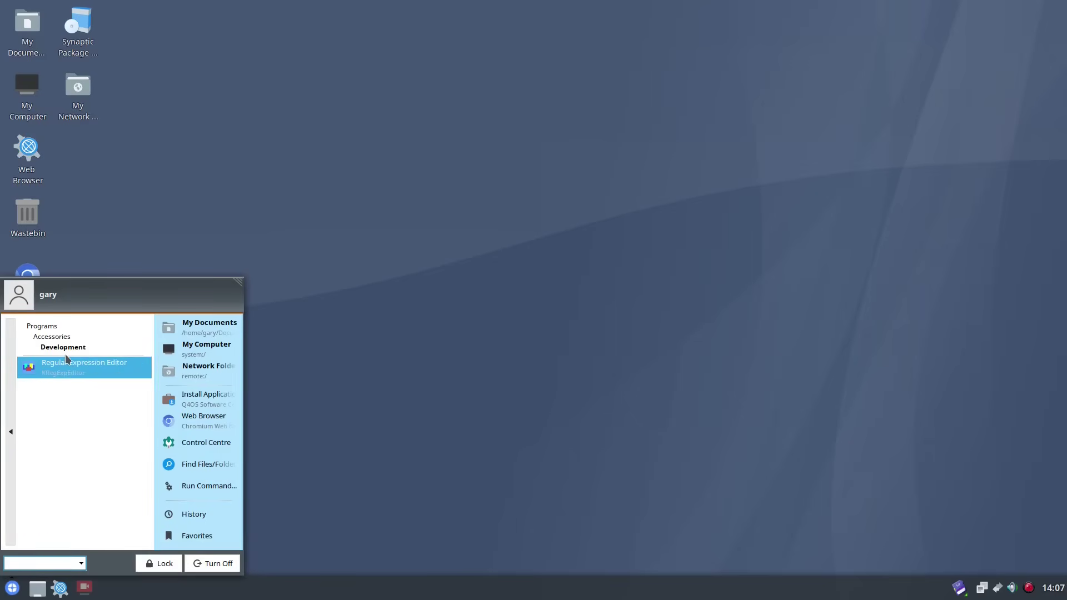
pyautogui.click(11, 433)
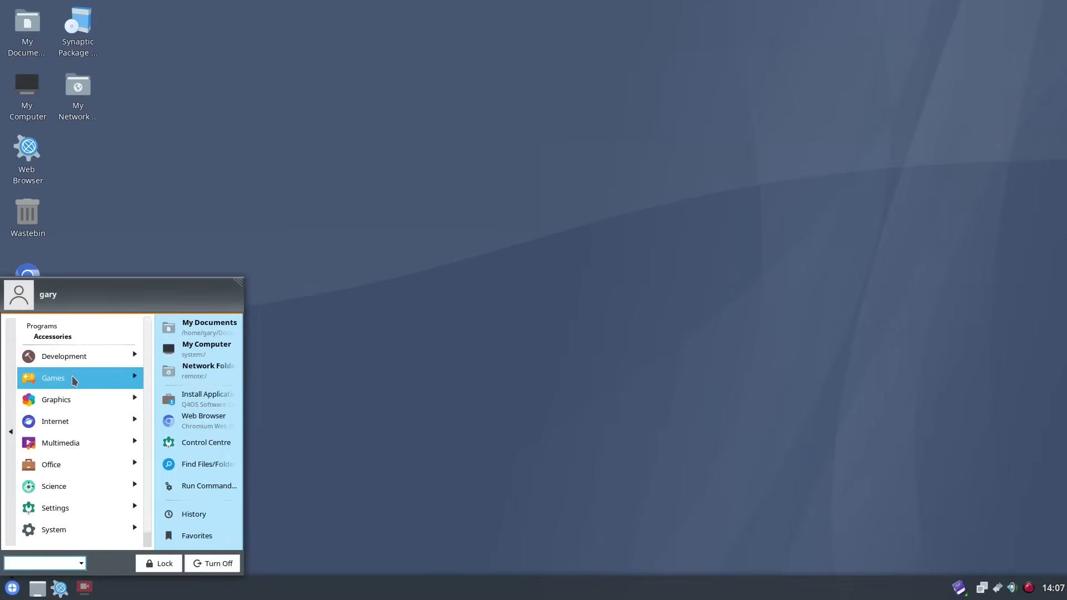
# Browse the Games category's Arcade and Logic Games lists
pyautogui.click(72, 376)
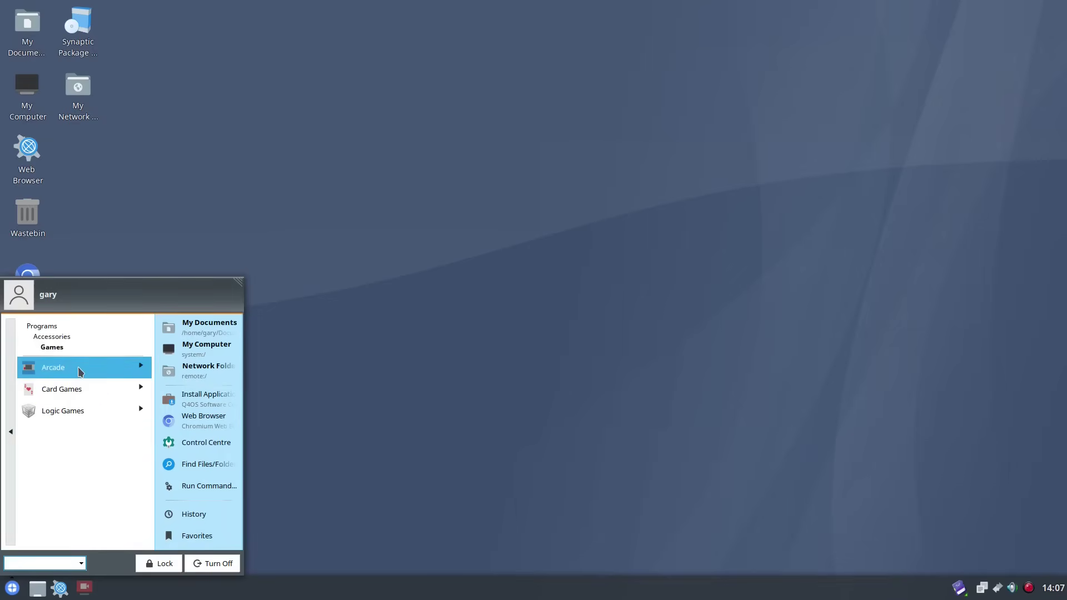
pyautogui.click(78, 367)
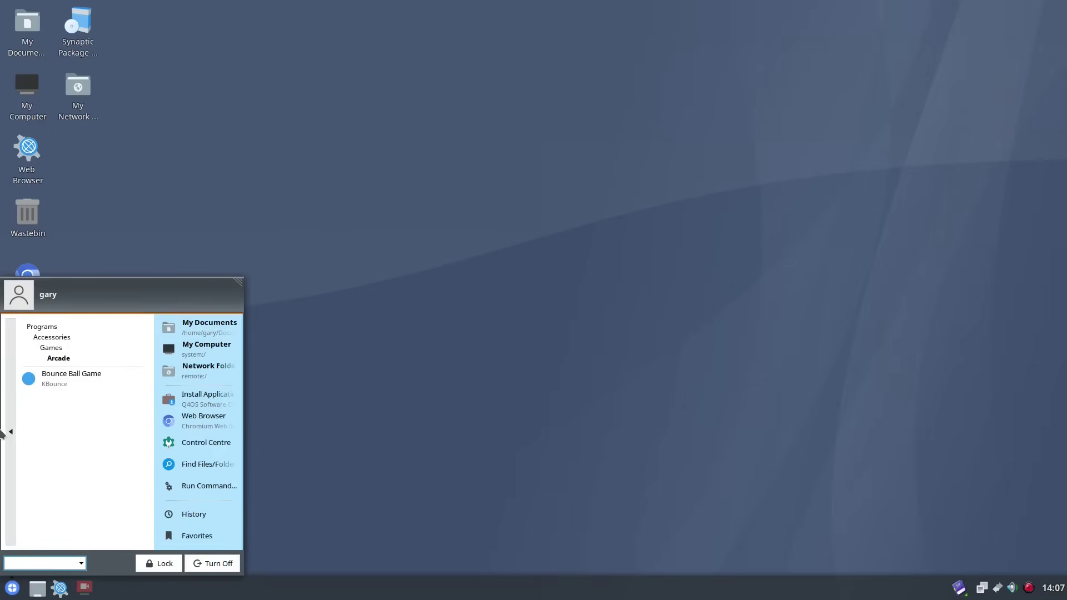
pyautogui.click(3, 434)
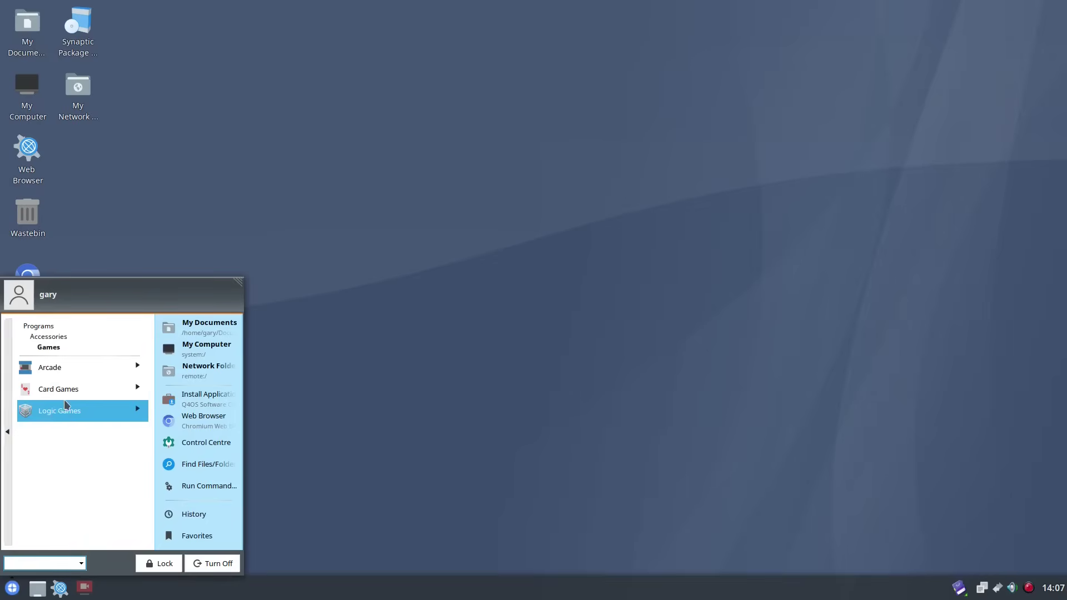
pyautogui.click(65, 399)
pyautogui.click(11, 431)
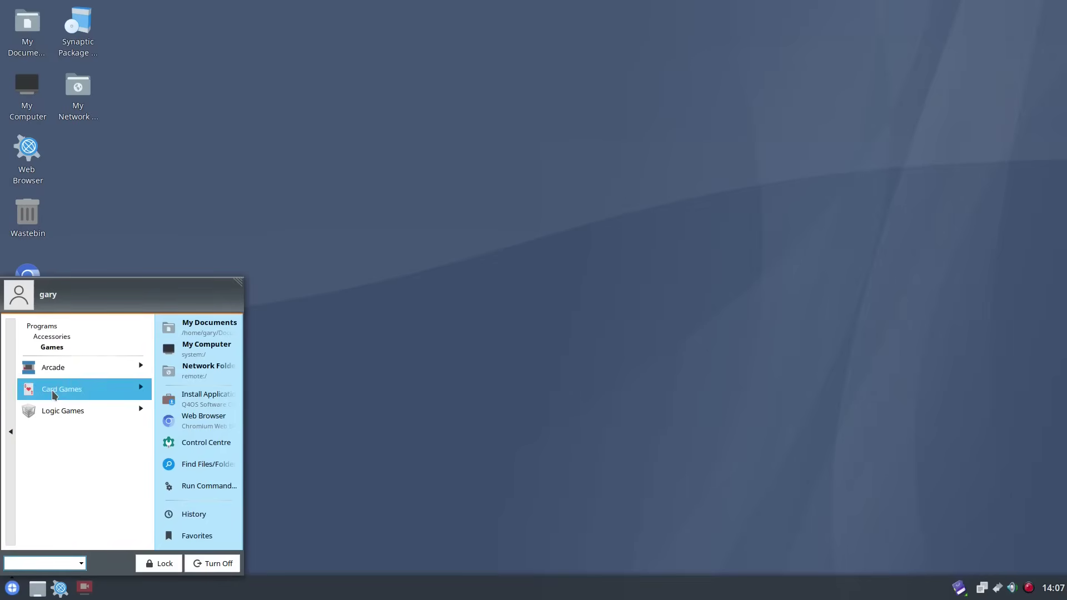
pyautogui.click(8, 420)
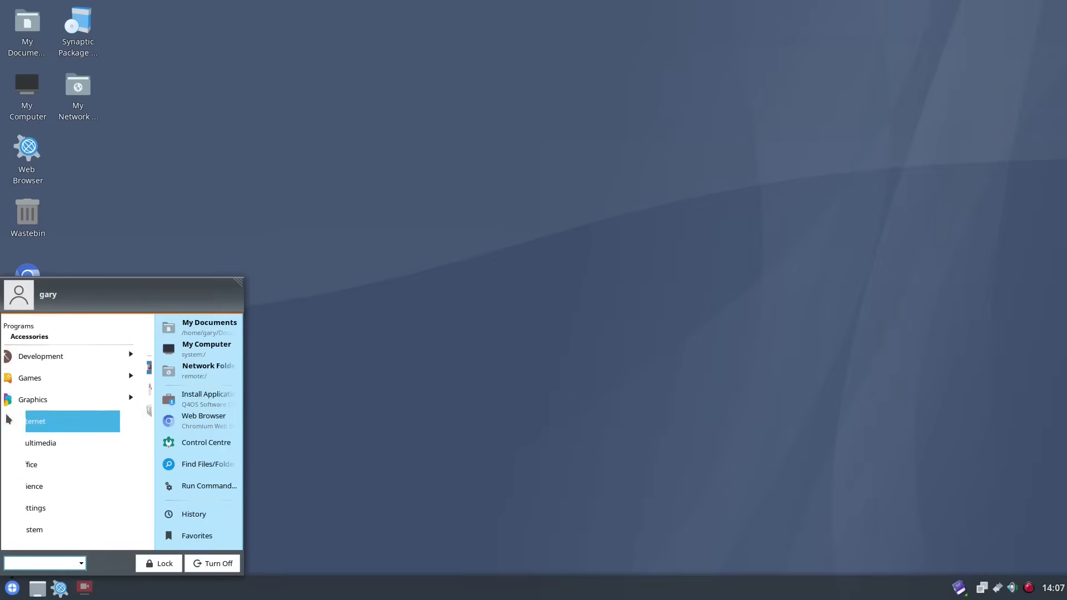
# View the Graphics applications, then bring up the Internet category
pyautogui.click(78, 402)
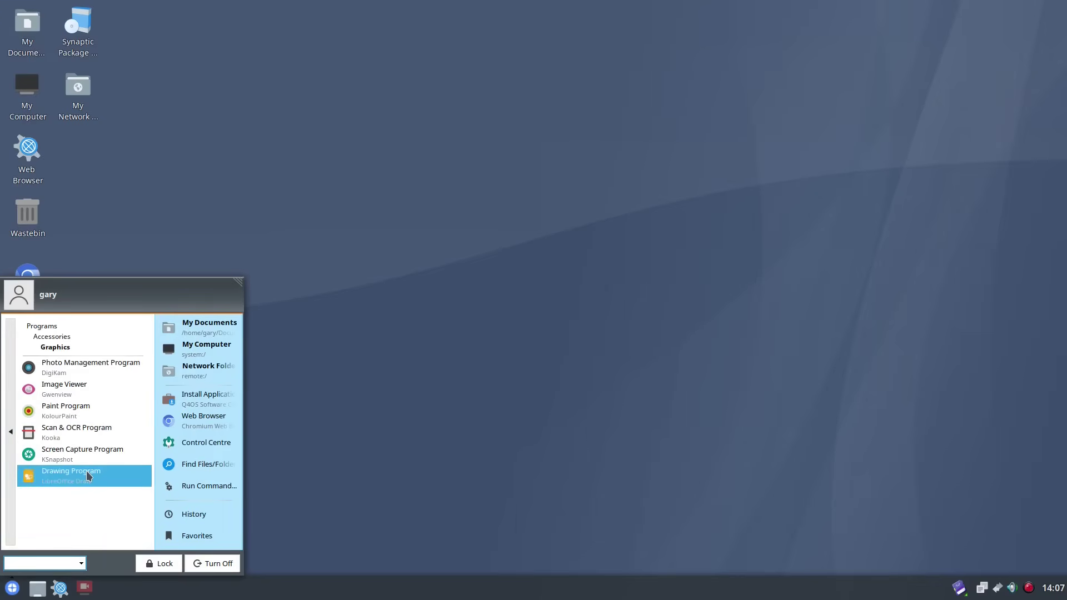
pyautogui.click(12, 436)
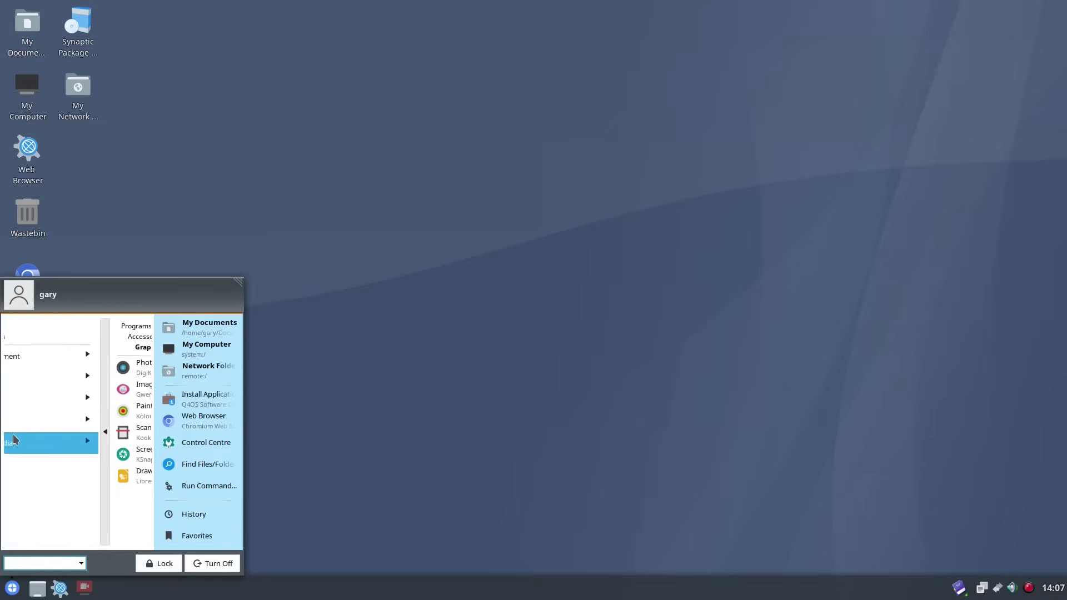
pyautogui.click(69, 425)
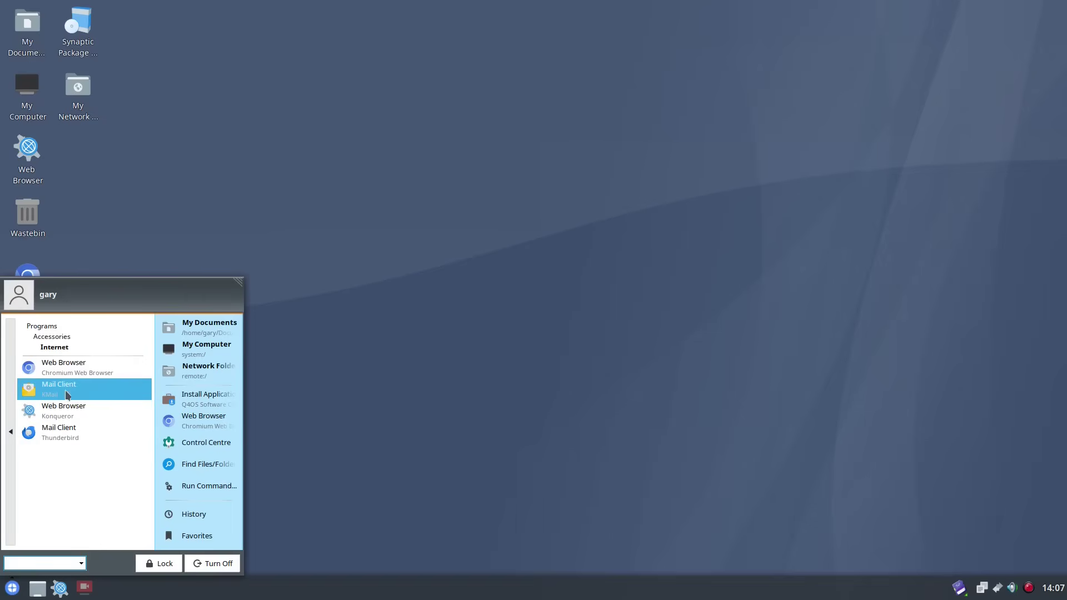
# Launch Chromium Web Browser from its entry in the Internet list
pyautogui.rightClick(82, 368)
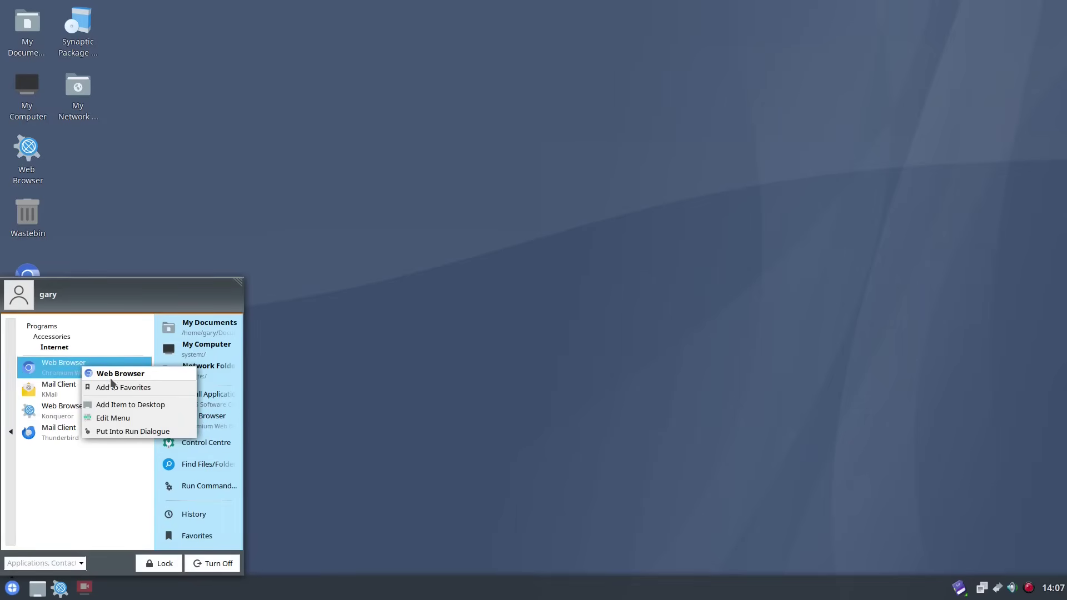
pyautogui.click(54, 371)
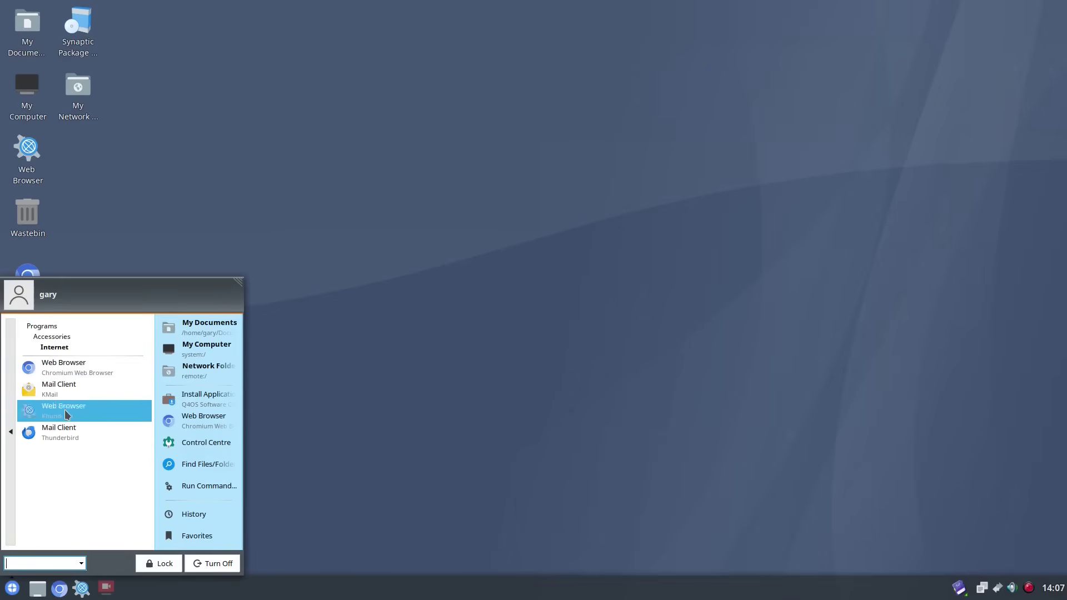
pyautogui.click(10, 436)
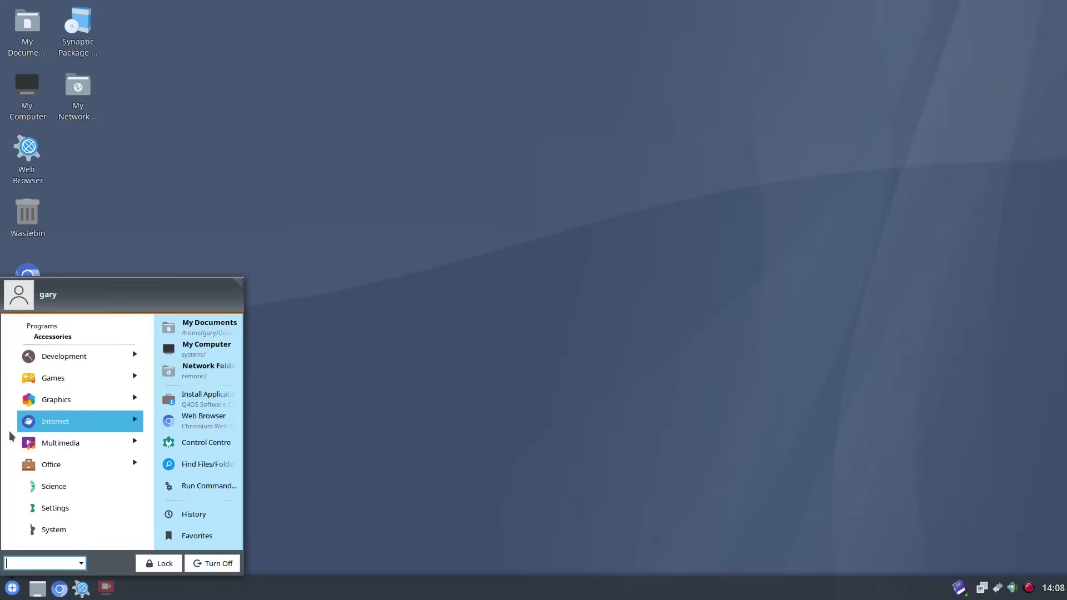
# Browse the Multimedia and Office program lists, returning to the category list
pyautogui.click(57, 436)
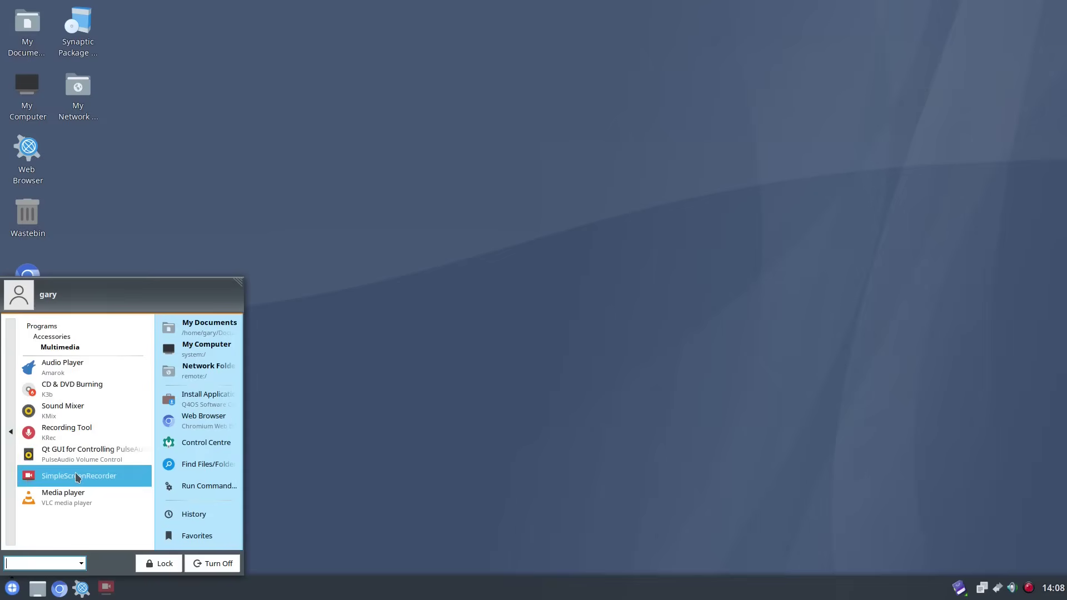
pyautogui.click(15, 452)
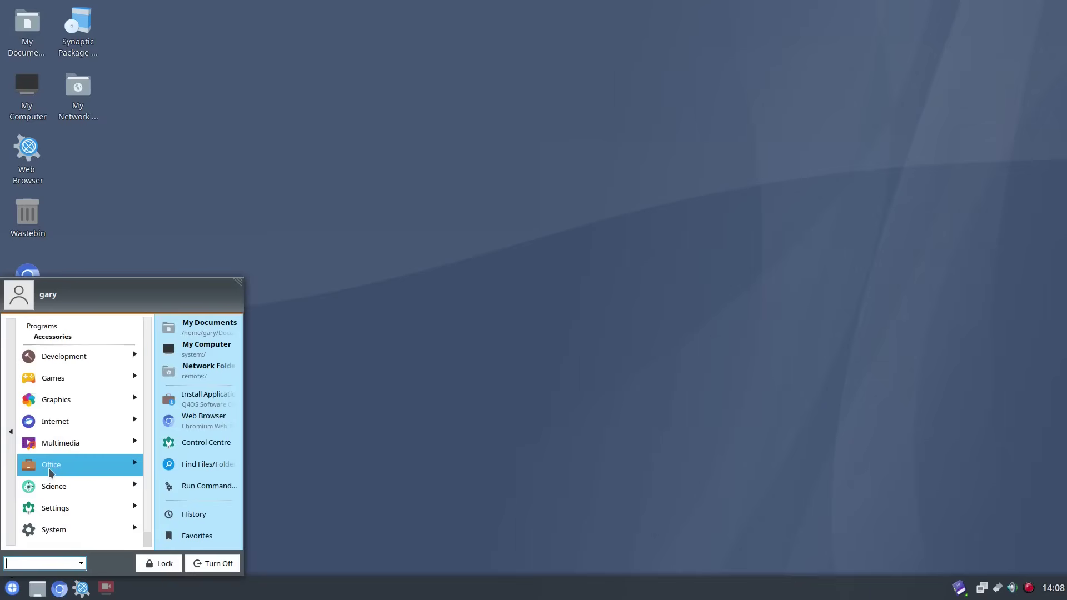
pyautogui.click(50, 471)
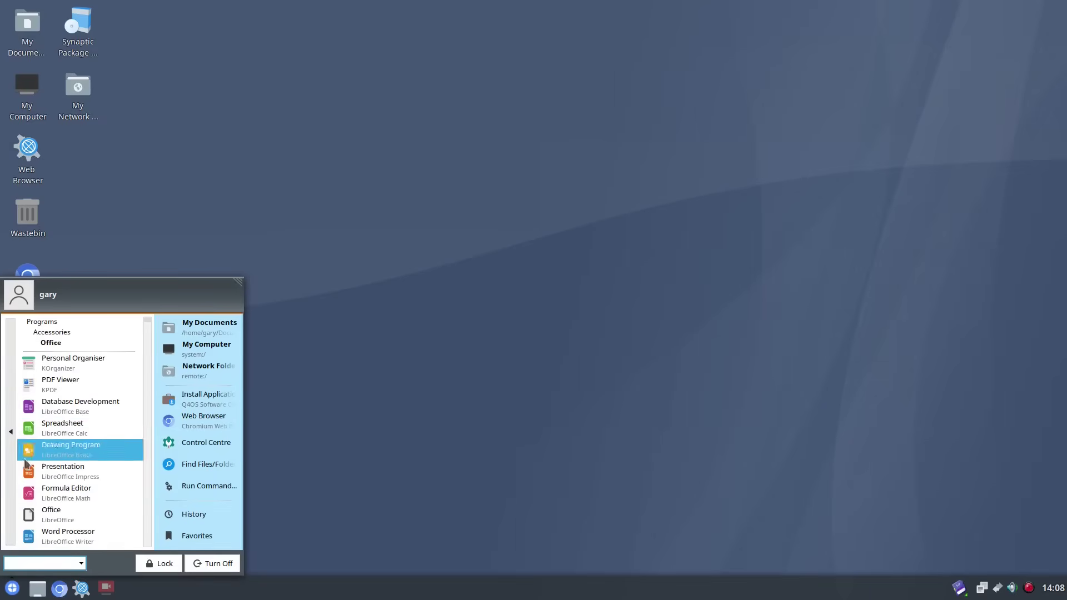
pyautogui.click(11, 448)
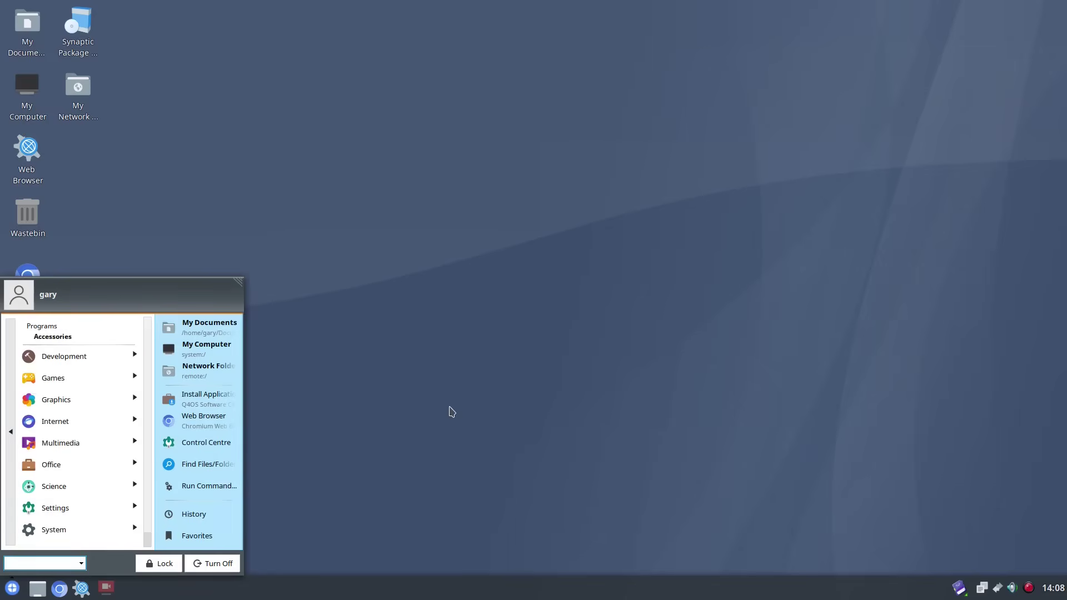
# Launch the Software Centre and scroll its featured list down to LookSwitcher
pyautogui.click(194, 409)
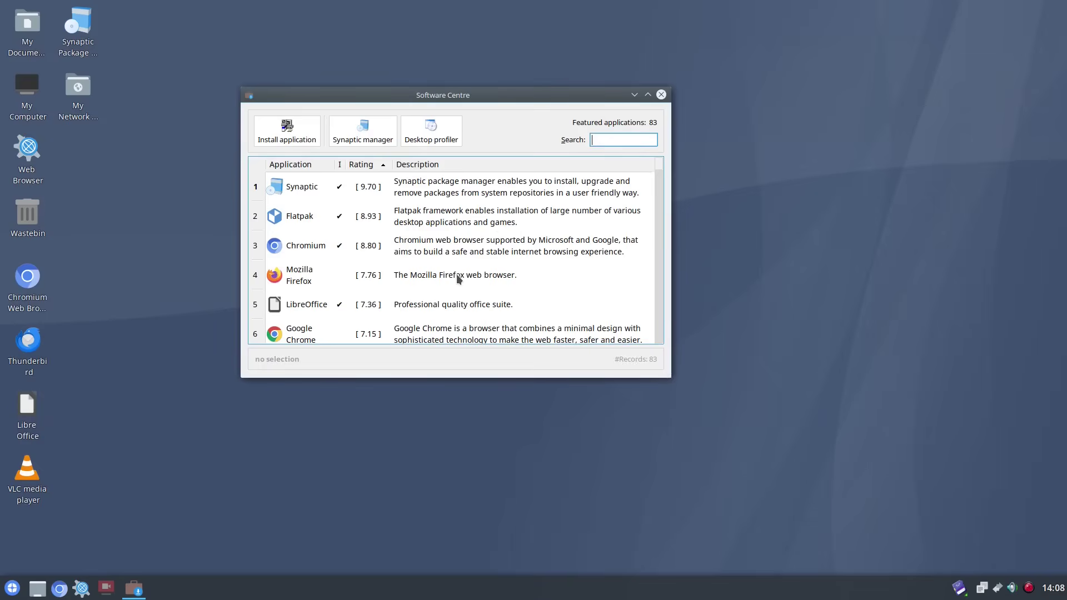
pyautogui.scroll(-1, 457, 277)
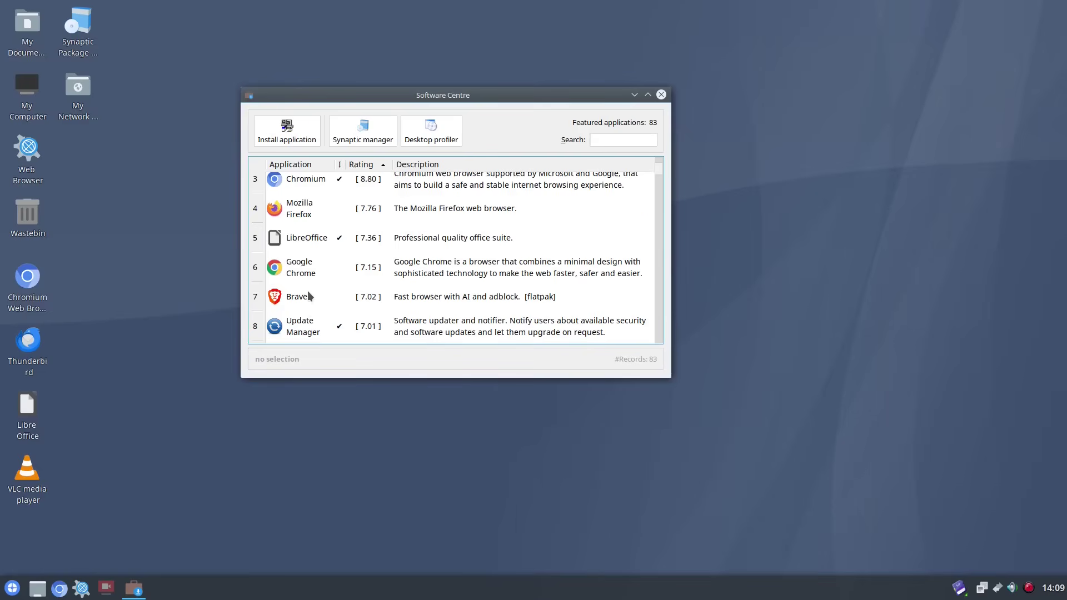
pyautogui.scroll(-3, 308, 291)
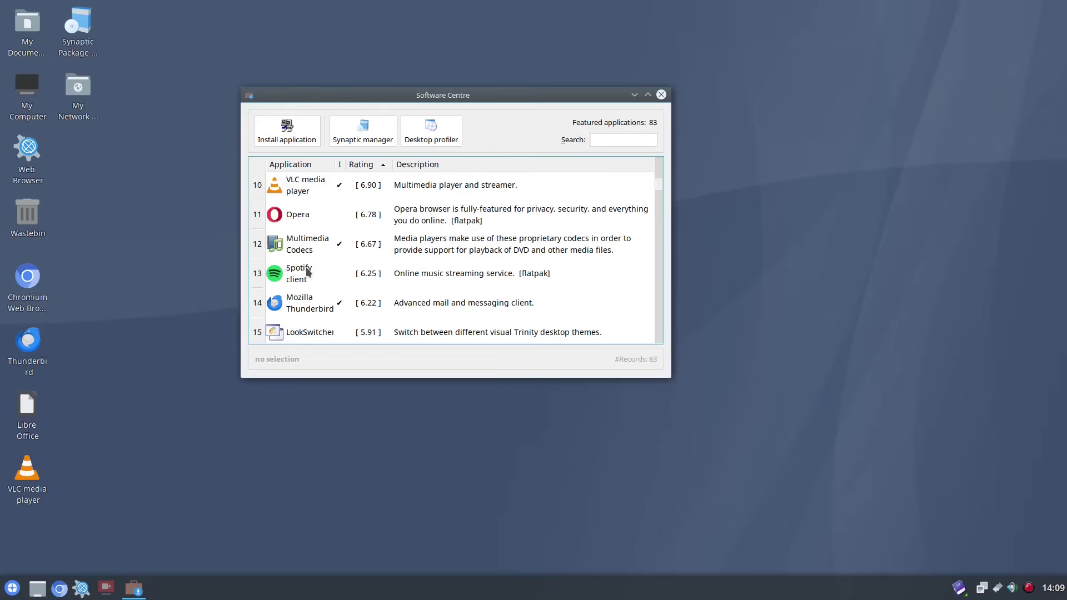
pyautogui.scroll(-2, 306, 267)
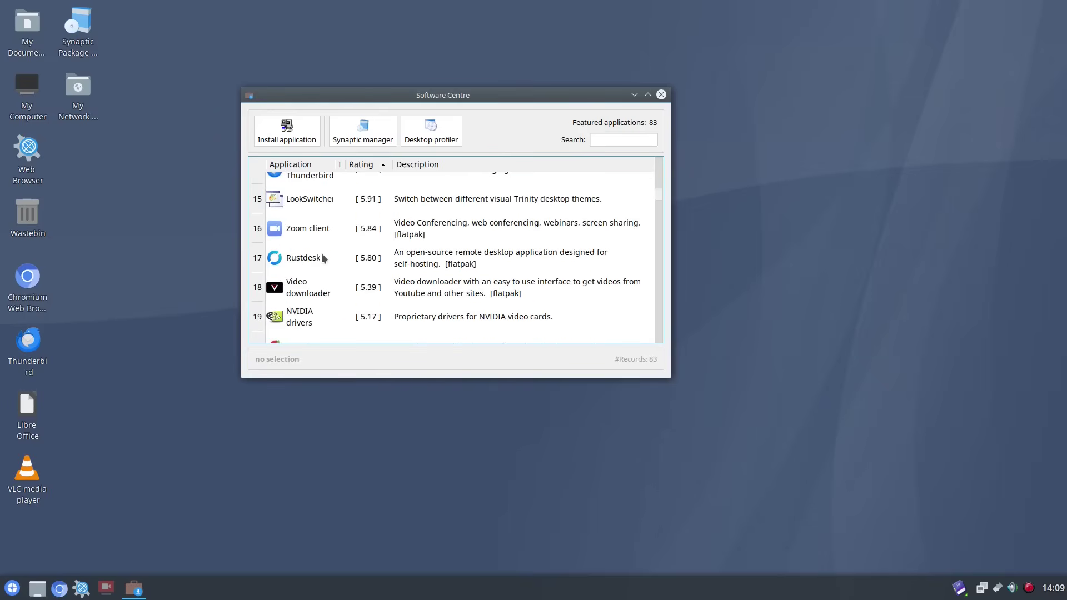
# Install LookSwitcher through its setup wizard, then close the Look Switcher window
pyautogui.click(307, 204)
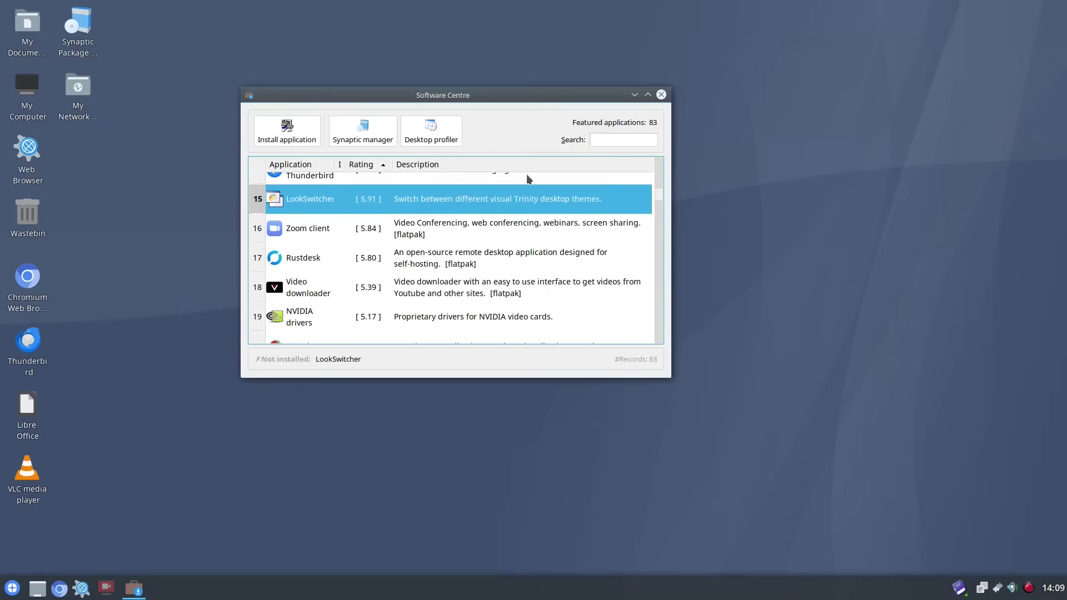
pyautogui.click(291, 135)
pyautogui.click(479, 400)
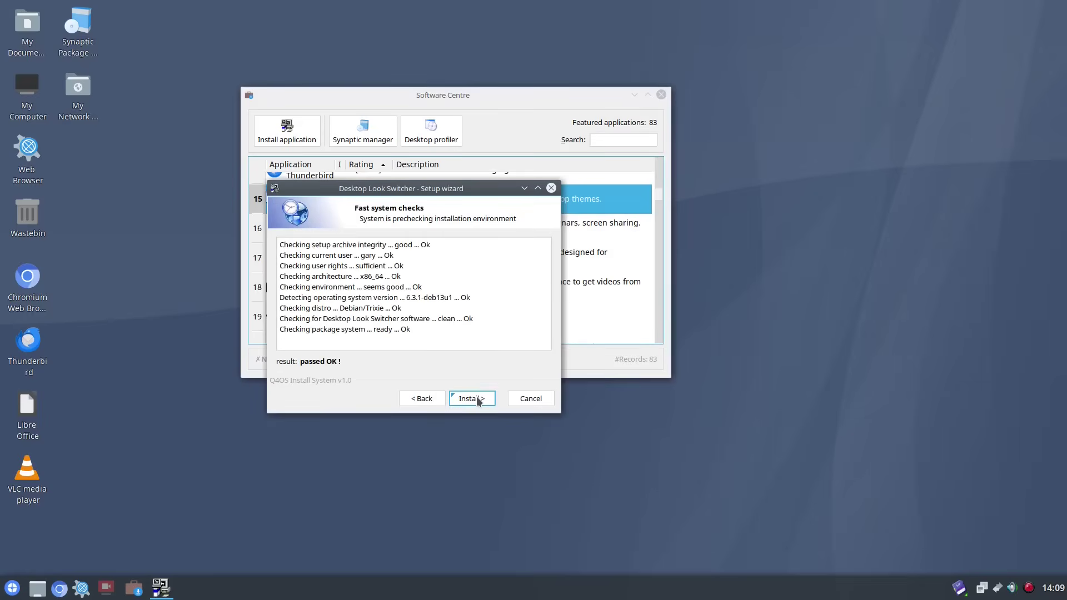
pyautogui.click(472, 398)
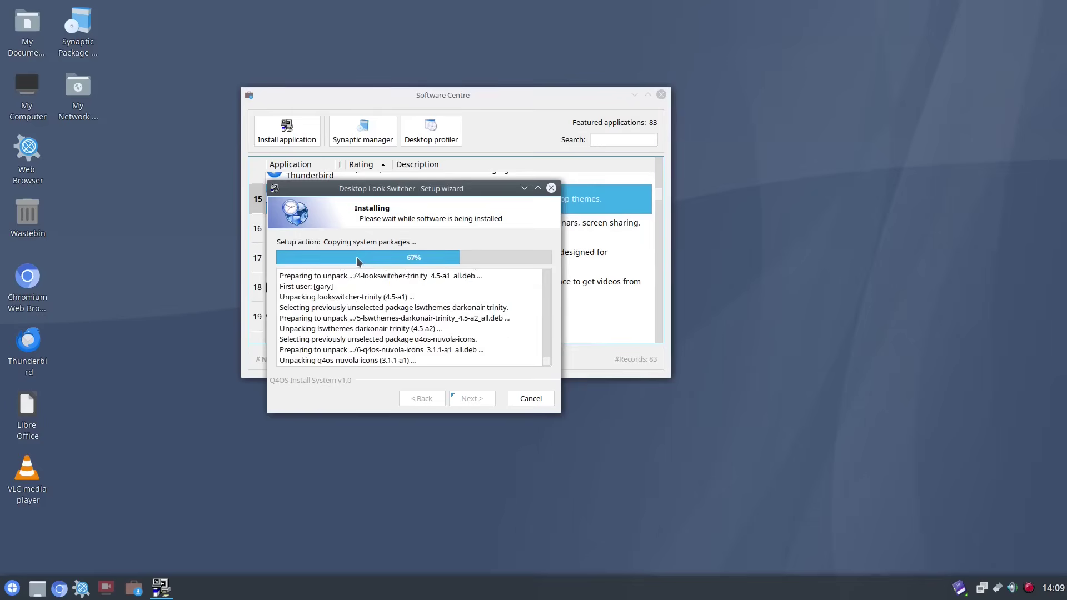
pyautogui.scroll(-3, 356, 256)
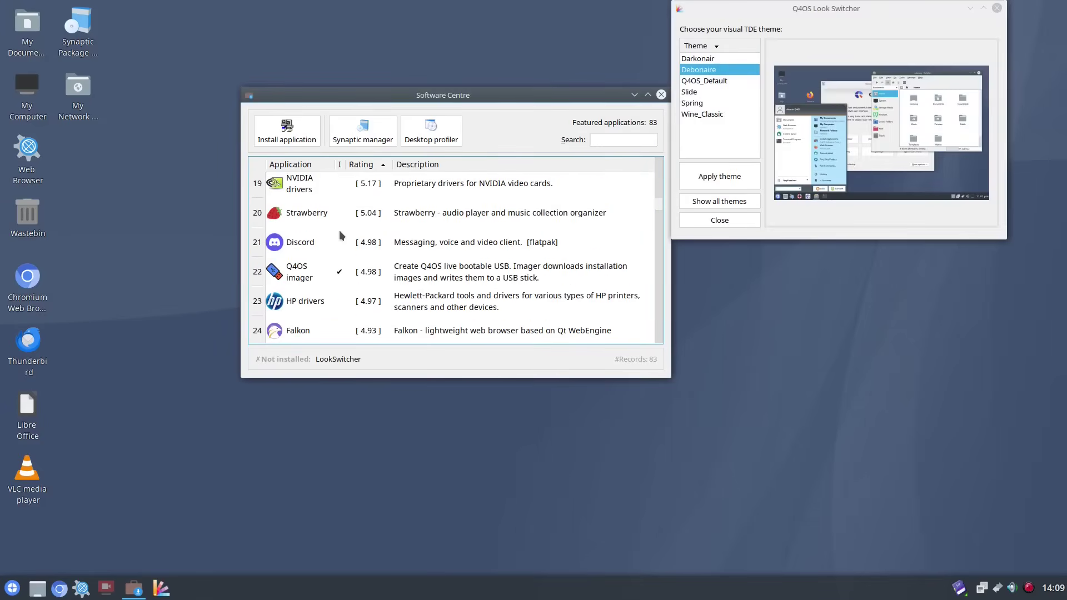
pyautogui.click(997, 10)
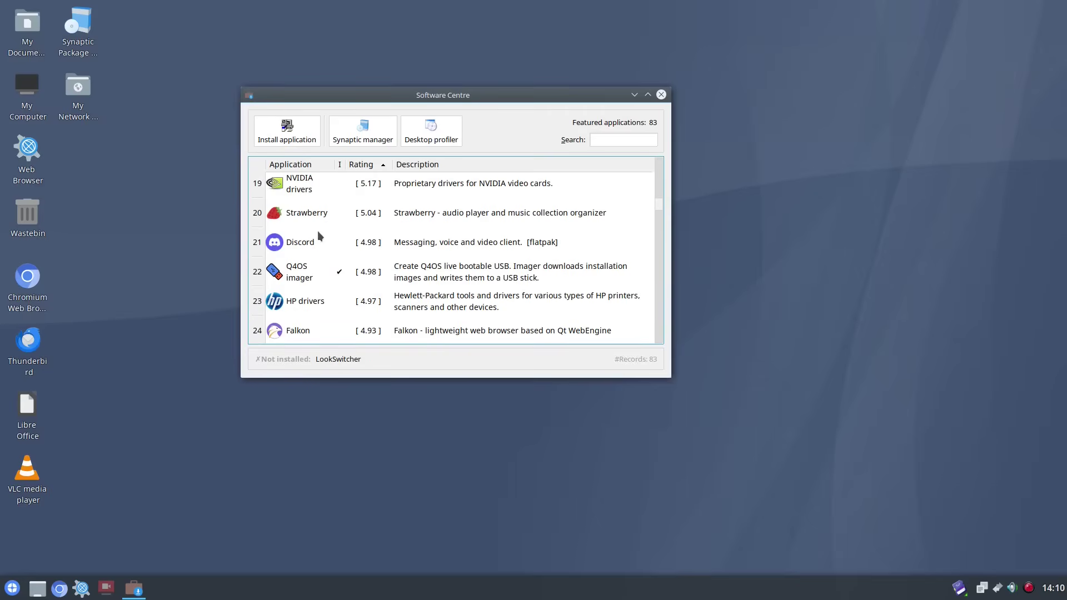
pyautogui.scroll(-1, 320, 234)
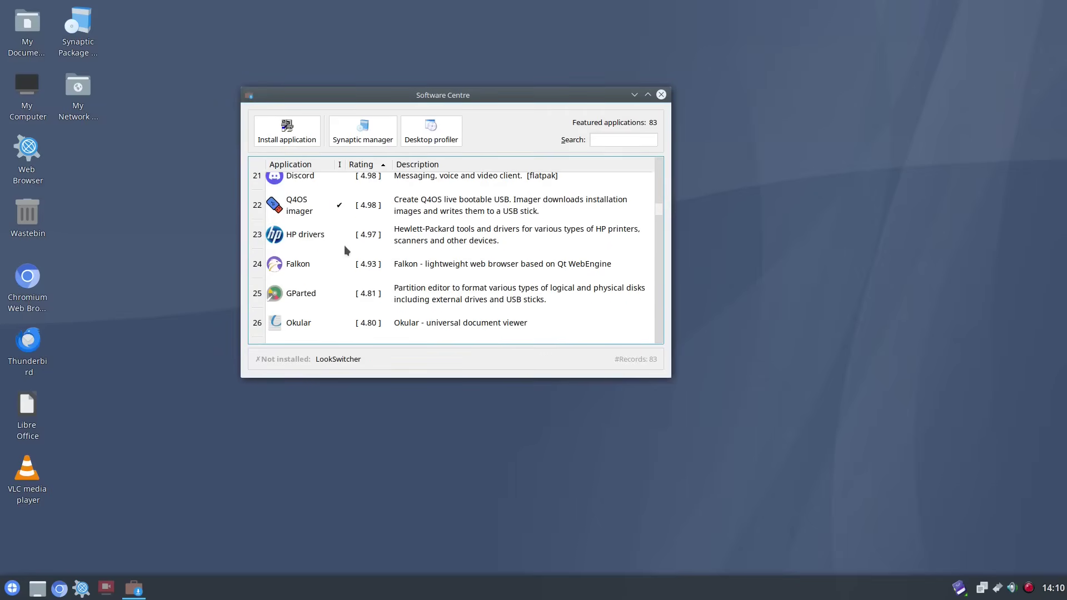
# Scroll past Falkon to Easy flatpak and run its installation wizard
pyautogui.click(293, 267)
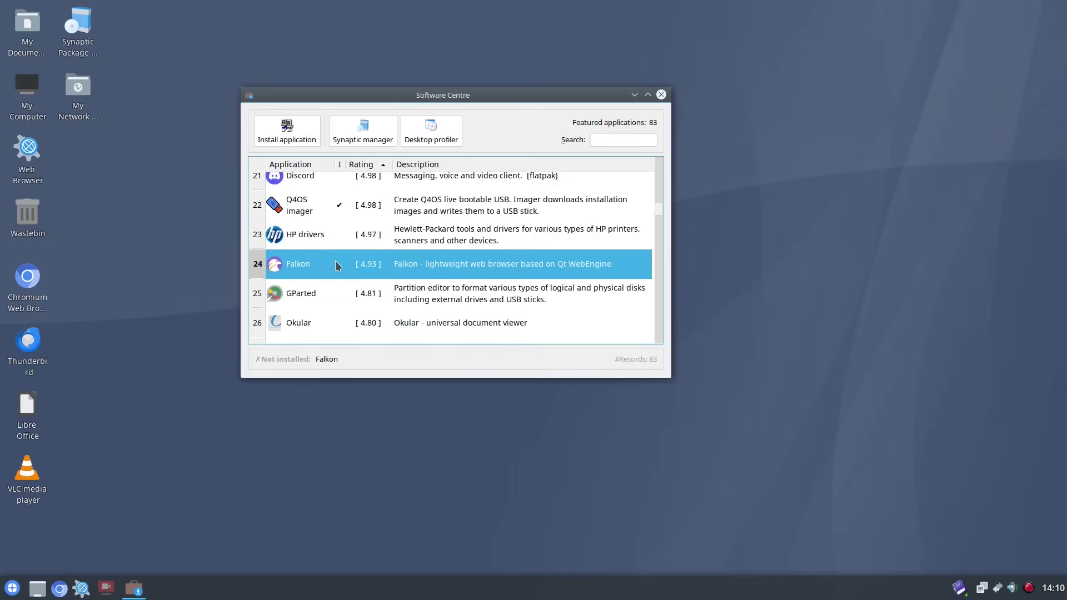
pyautogui.scroll(-3, 336, 265)
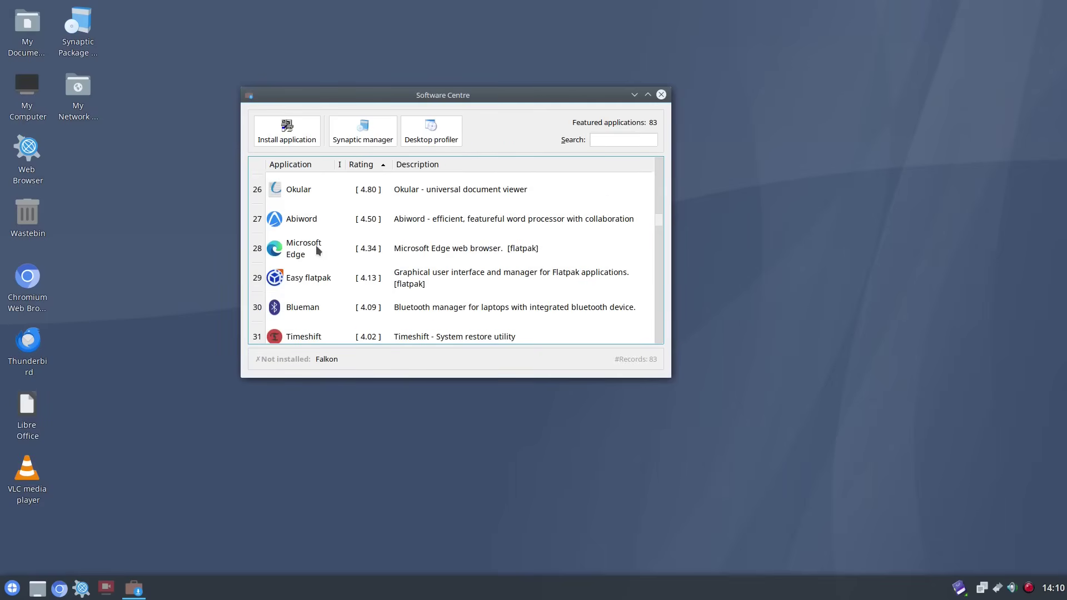
pyautogui.scroll(-1, 360, 280)
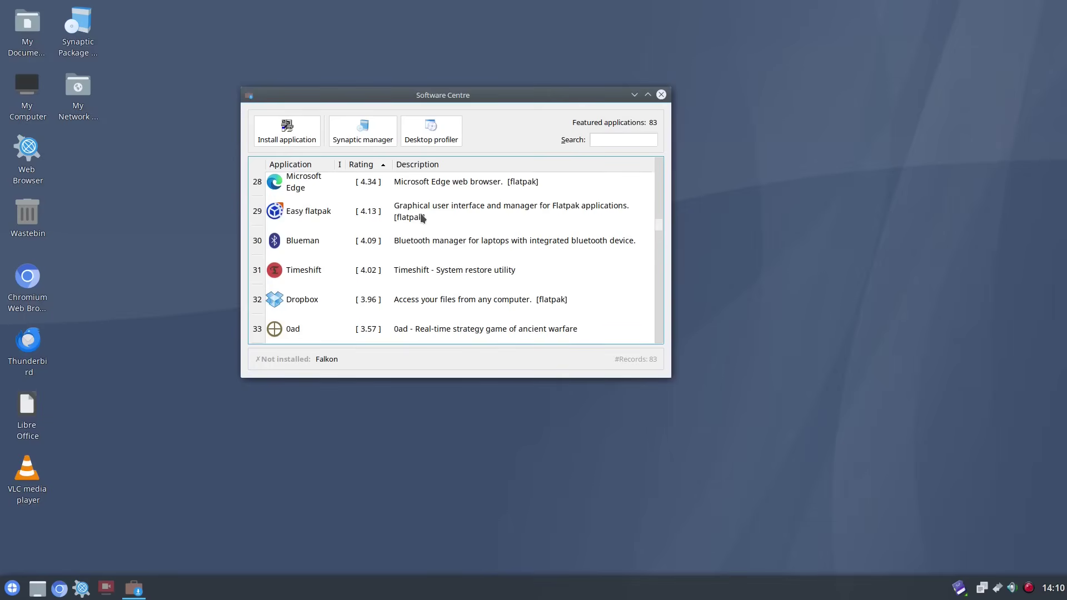
pyautogui.click(316, 214)
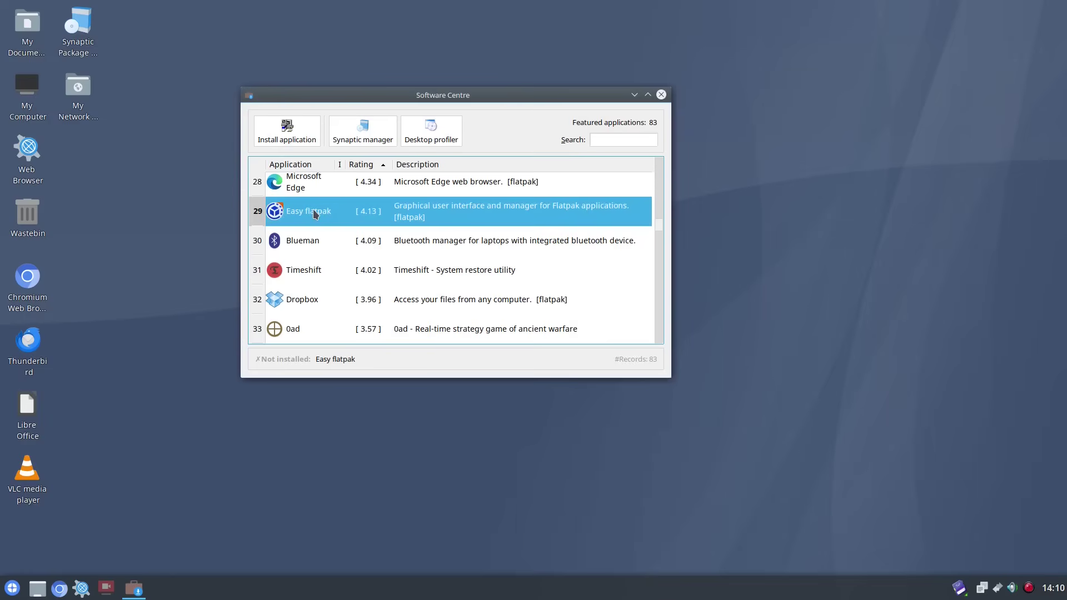
pyautogui.click(293, 127)
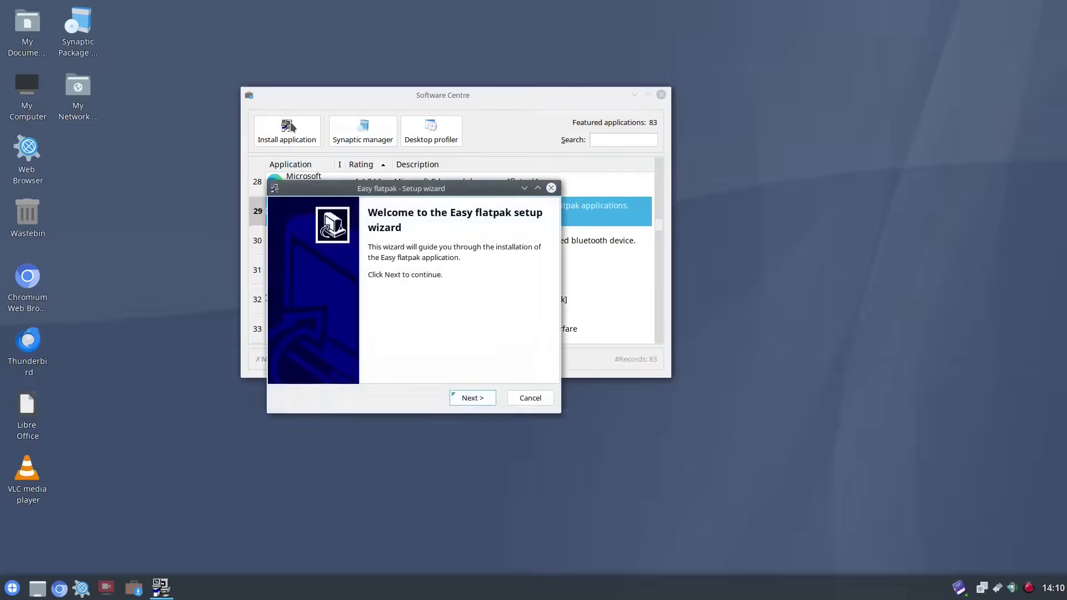
pyautogui.click(479, 398)
pyautogui.click(481, 399)
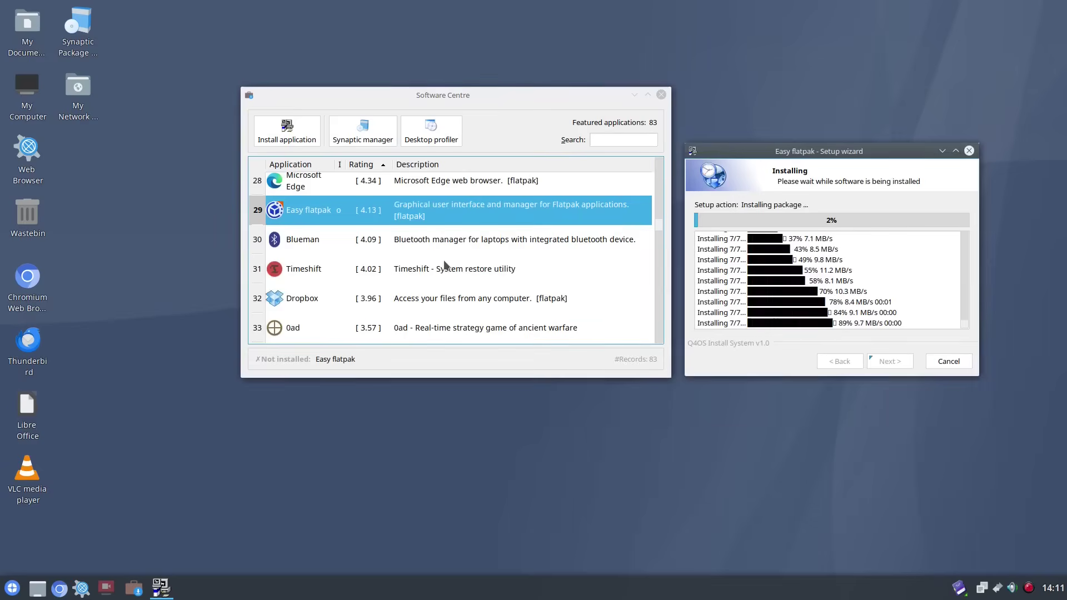
# Select Blueman in the list and finish the Easy flatpak wizard
pyautogui.click(418, 239)
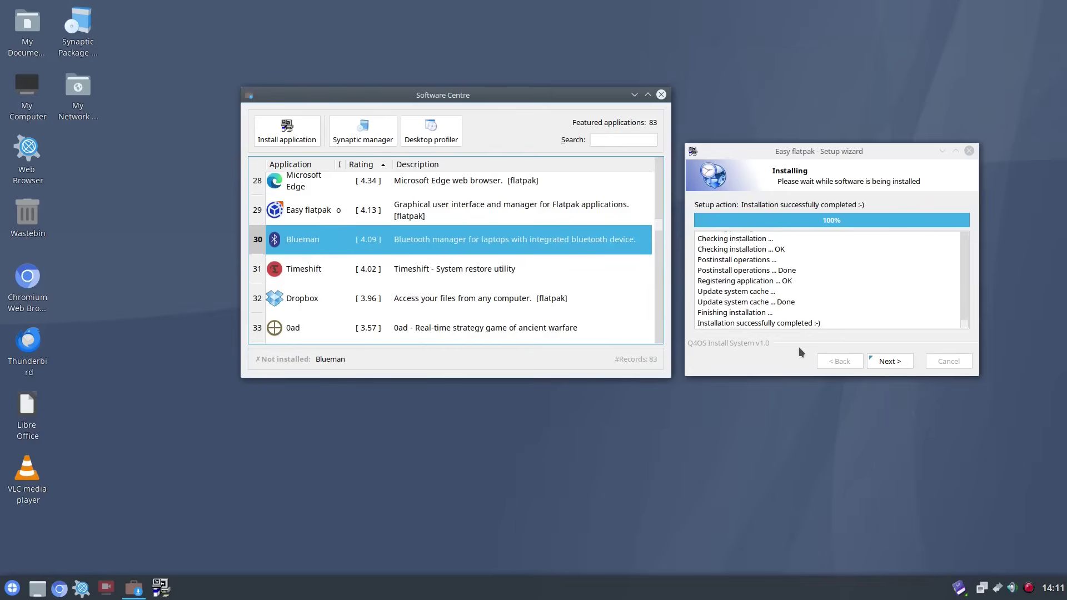
pyautogui.click(898, 362)
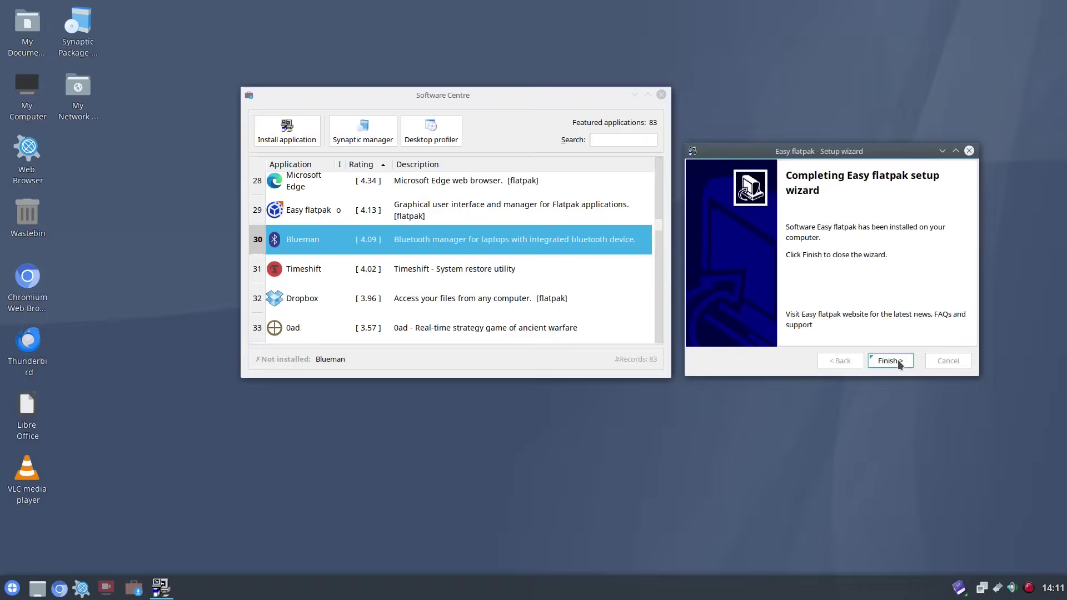
pyautogui.click(899, 364)
# Install the Blueman Bluetooth Manager through its wizard and decline the immediate reboot
pyautogui.click(273, 138)
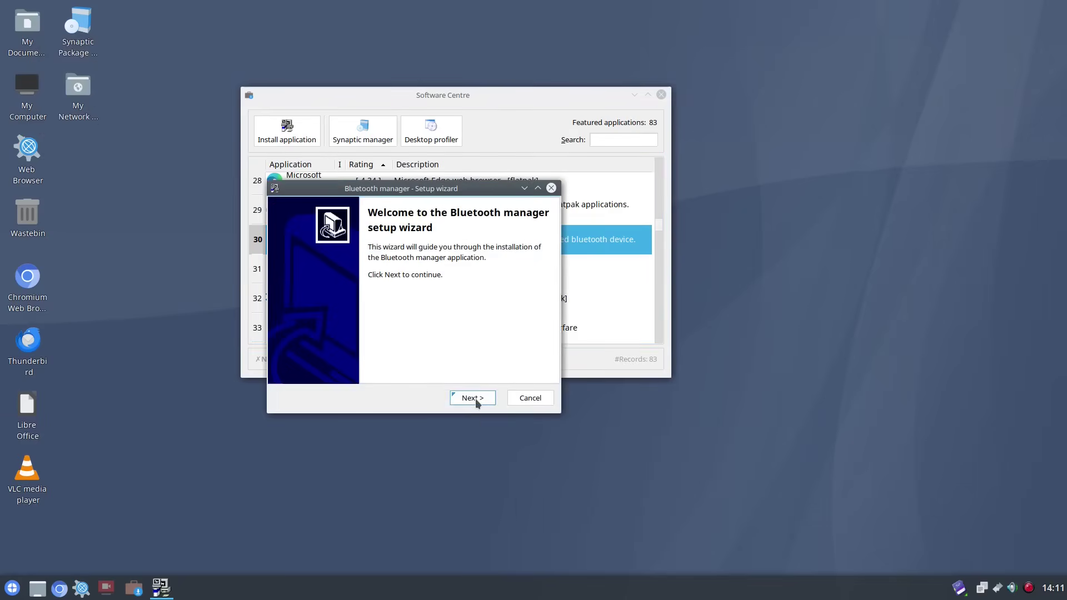
pyautogui.click(475, 399)
pyautogui.click(475, 399)
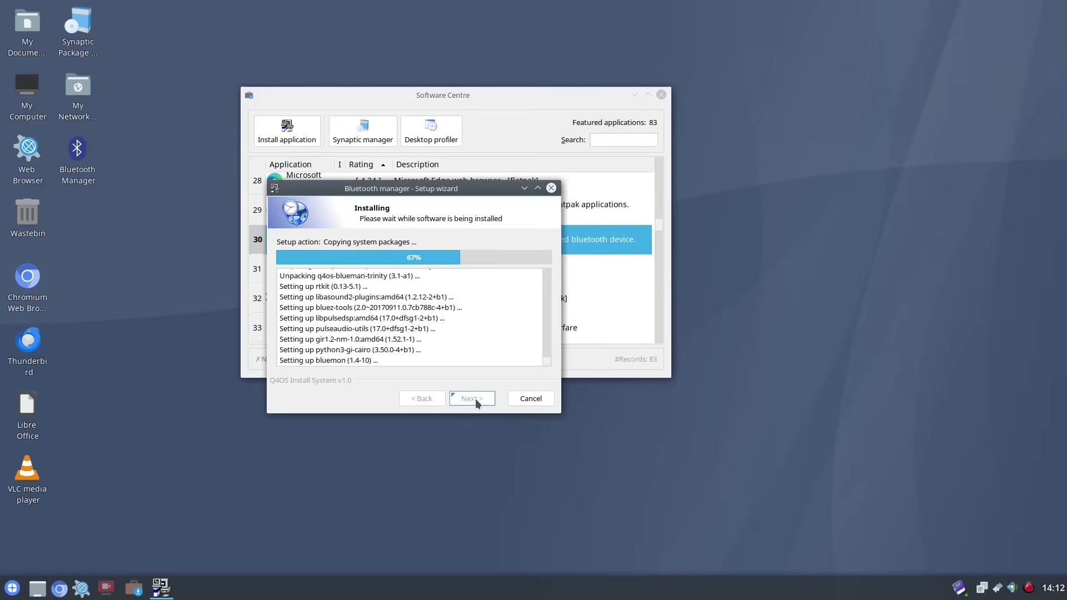
pyautogui.click(471, 398)
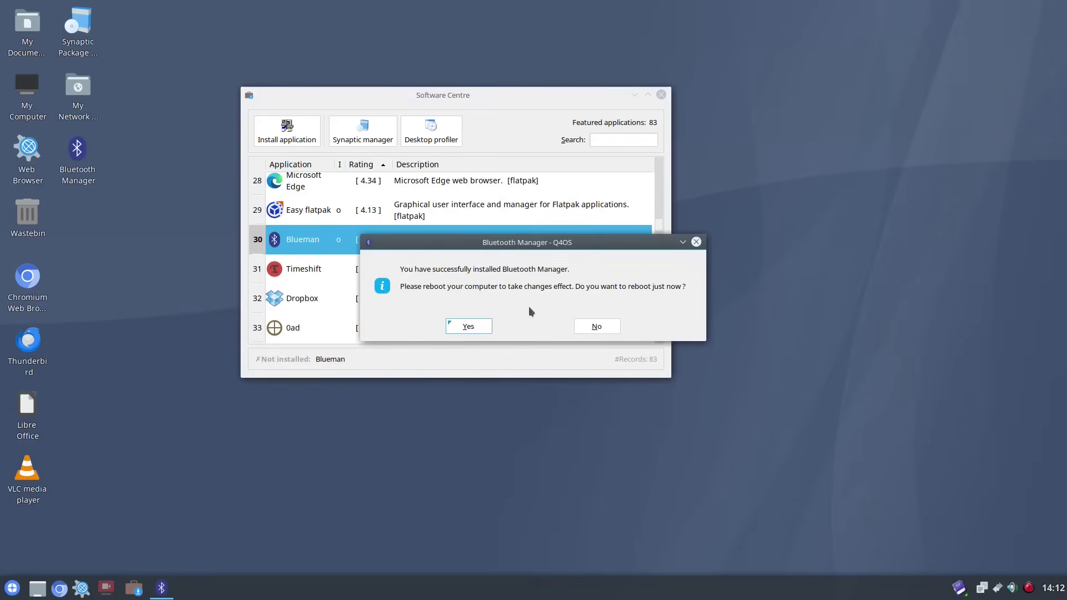
pyautogui.click(597, 326)
# Scroll to Kdenlive and install it through the setup wizard
pyautogui.scroll(-10, 434, 307)
pyautogui.click(313, 303)
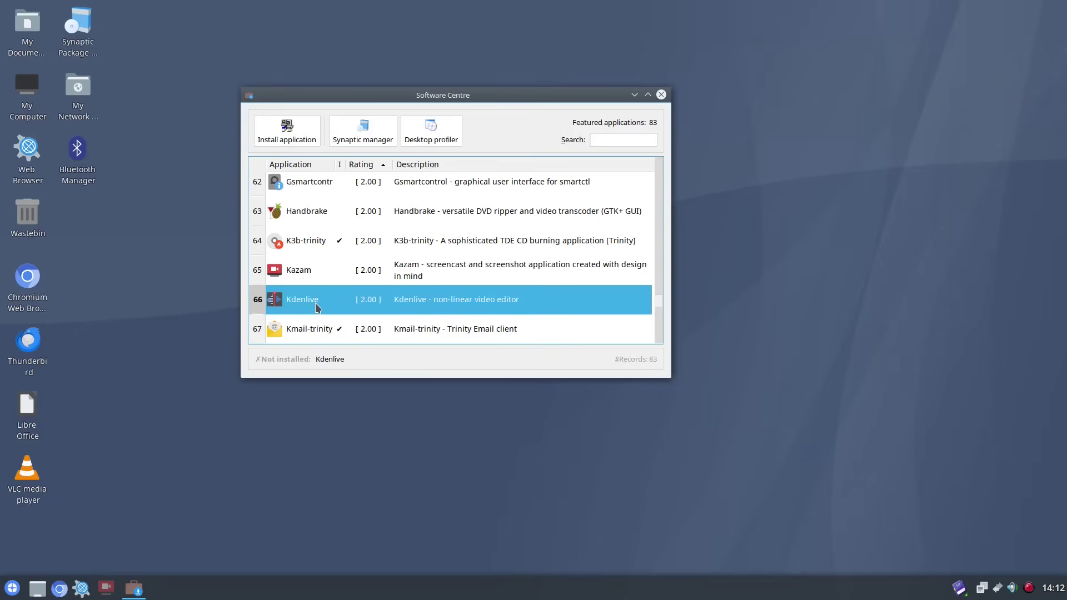
pyautogui.click(283, 136)
pyautogui.click(486, 398)
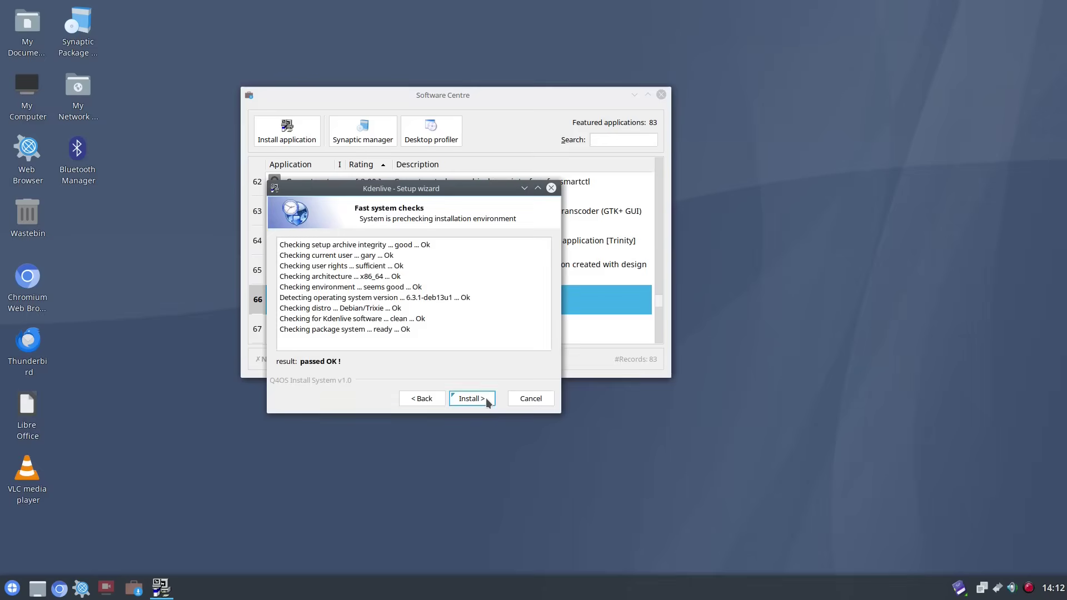
pyautogui.click(485, 398)
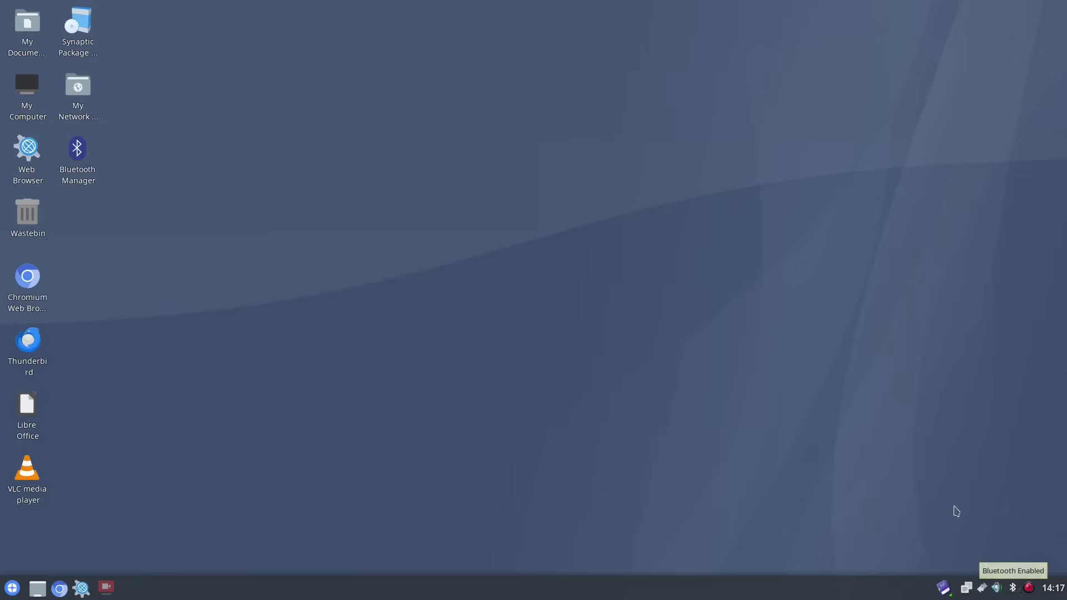
# Search 'kden' in the application menu and launch the Kdenlive video editor
pyautogui.click(12, 588)
pyautogui.write('kde')
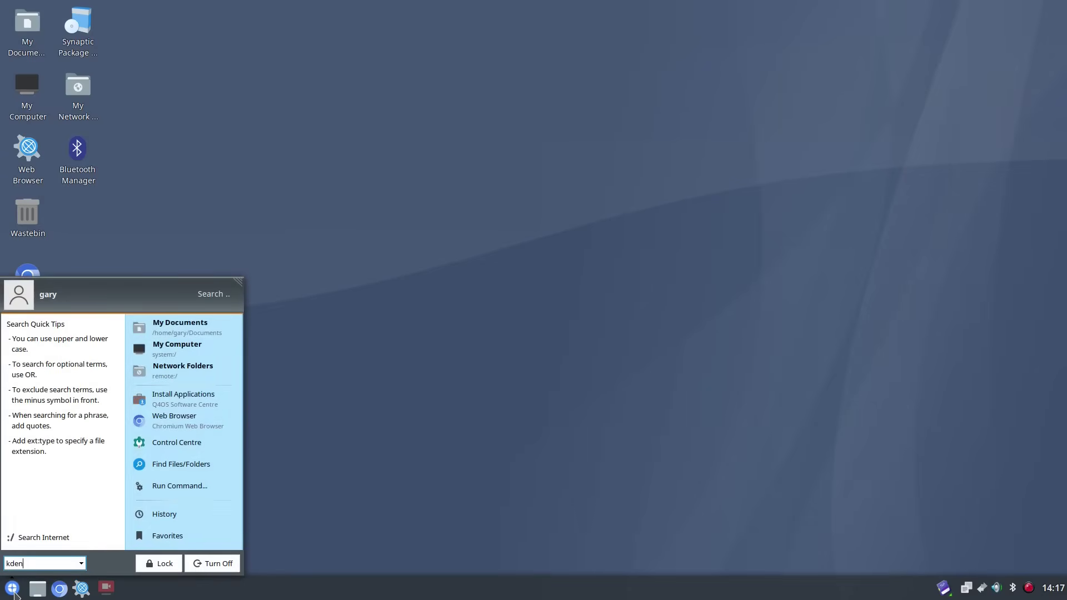
pyautogui.write('n')
pyautogui.click(53, 348)
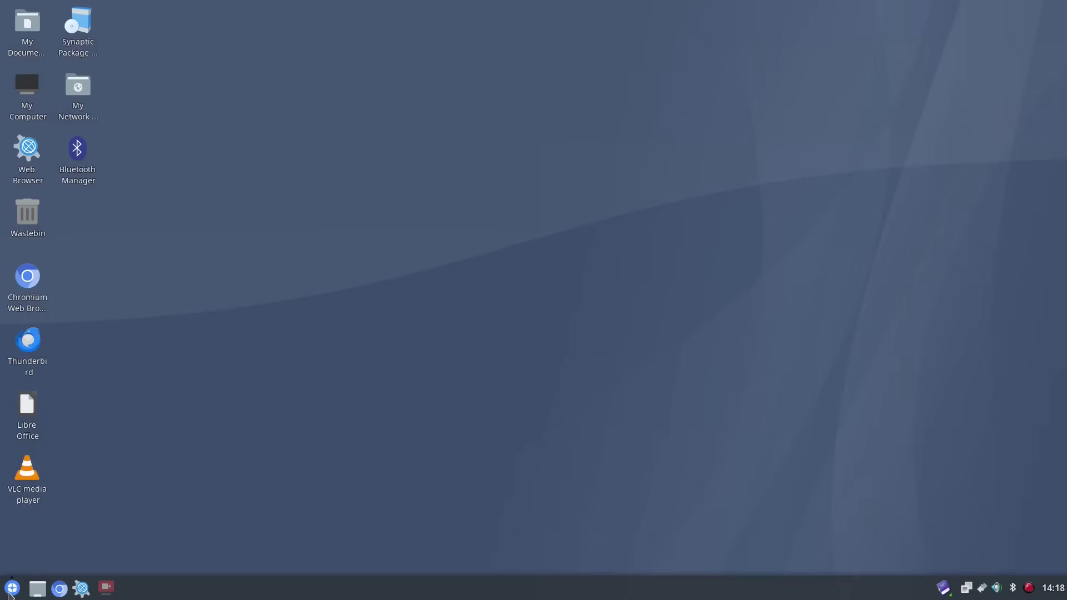
# Launch Q4OS Look Switcher via a 'look' search and apply the Darkonair theme
pyautogui.click(11, 590)
pyautogui.write('loo')
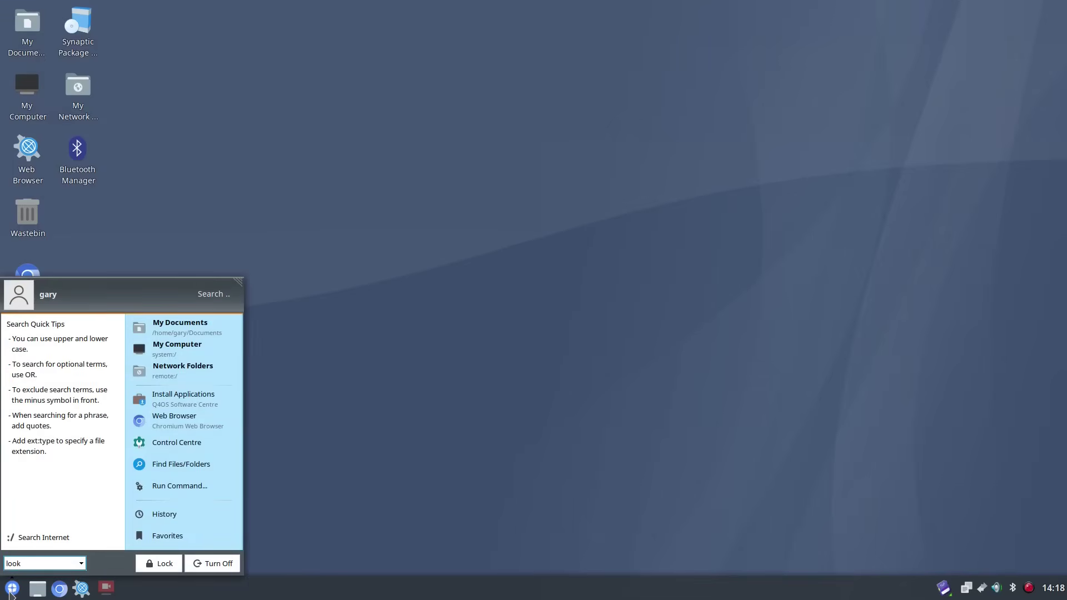
pyautogui.write('k')
pyautogui.click(71, 342)
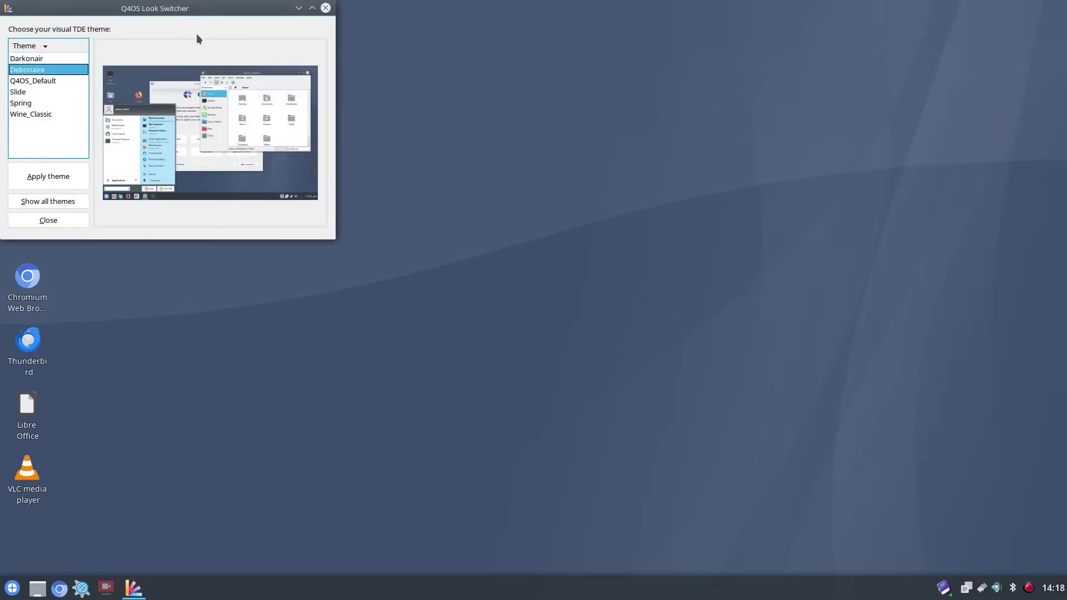
pyautogui.moveTo(196, 16); pyautogui.dragTo(643, 124)
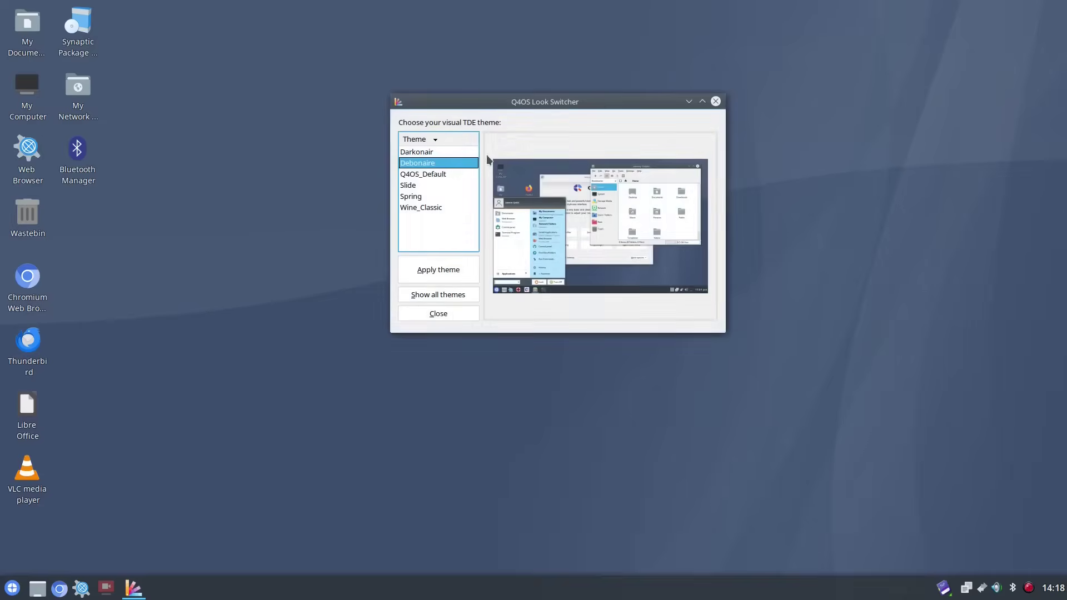
pyautogui.click(418, 156)
pyautogui.click(444, 277)
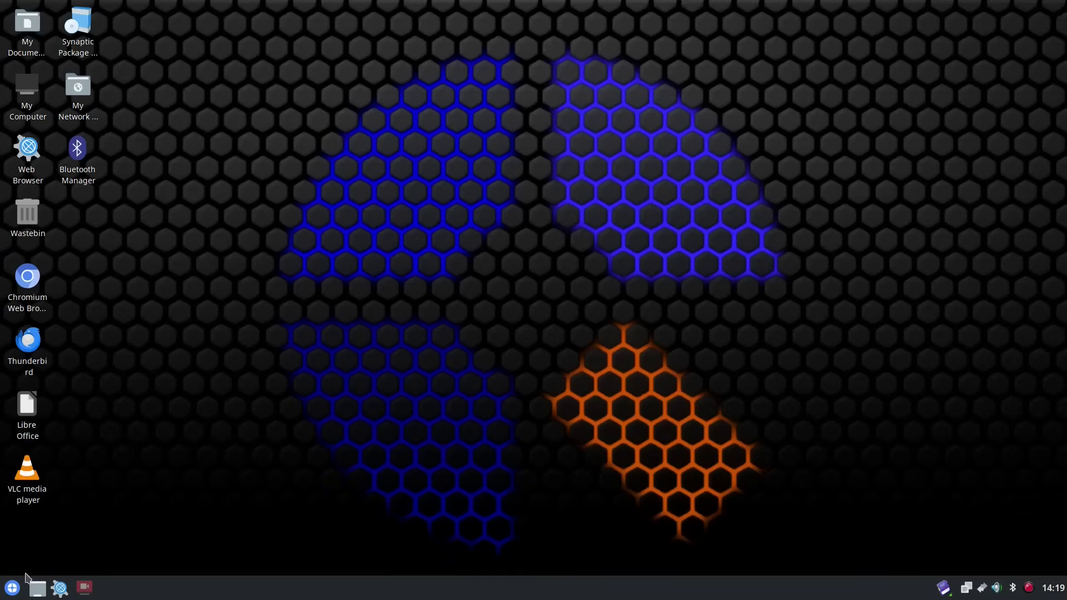
pyautogui.click(12, 587)
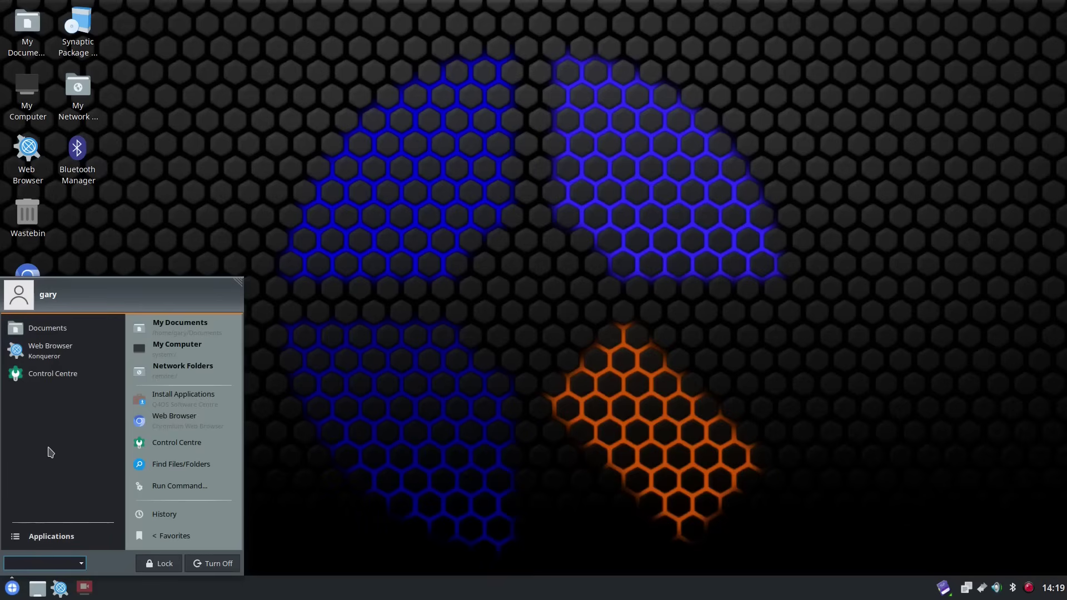
pyautogui.write('look')
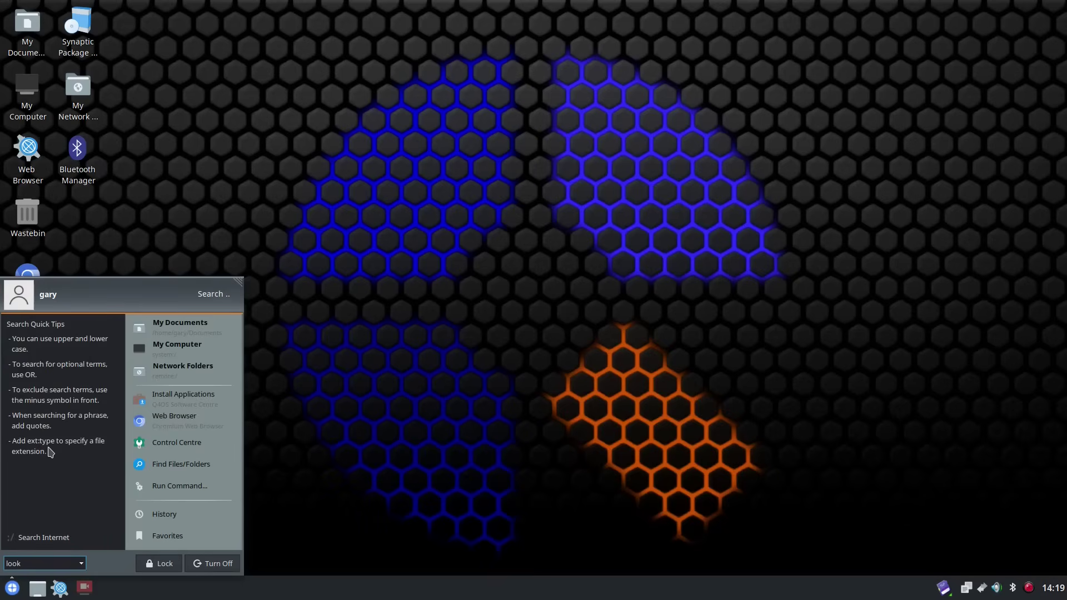
pyautogui.click(47, 353)
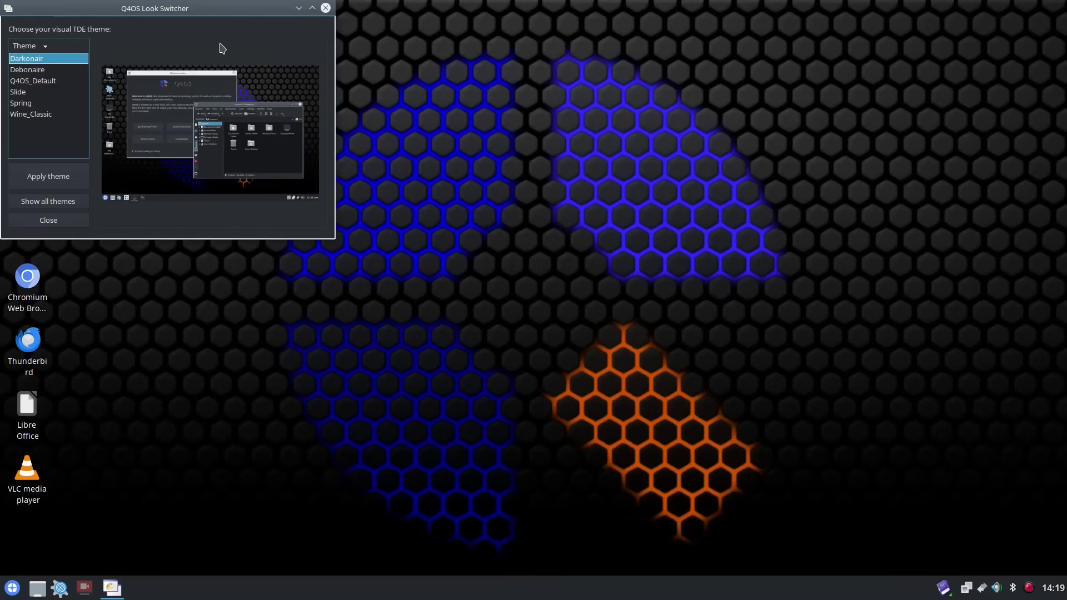
pyautogui.moveTo(214, 12); pyautogui.dragTo(558, 119)
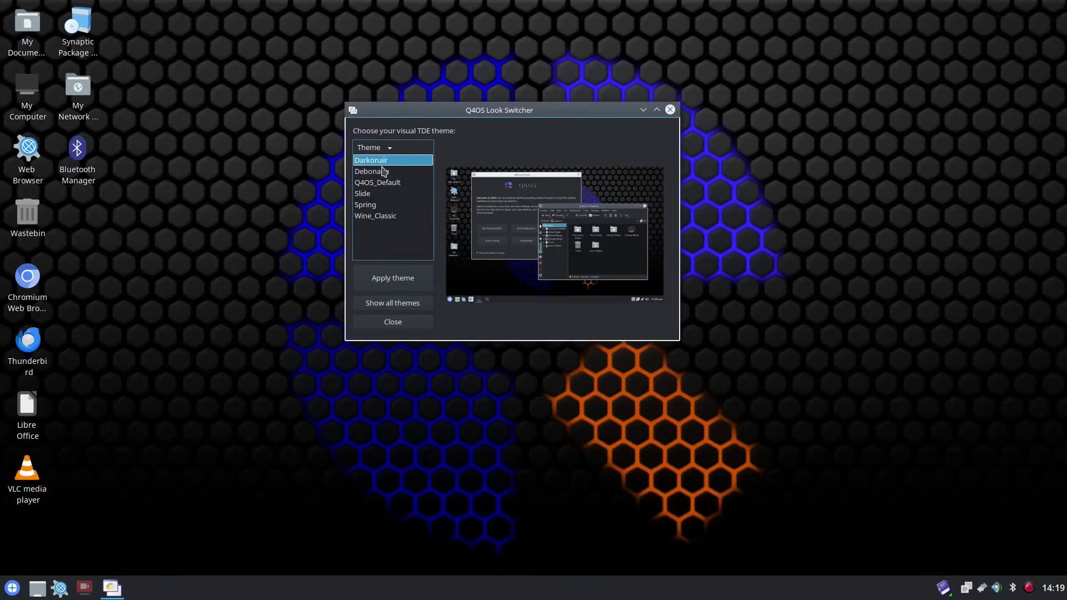
pyautogui.click(400, 305)
pyautogui.click(514, 250)
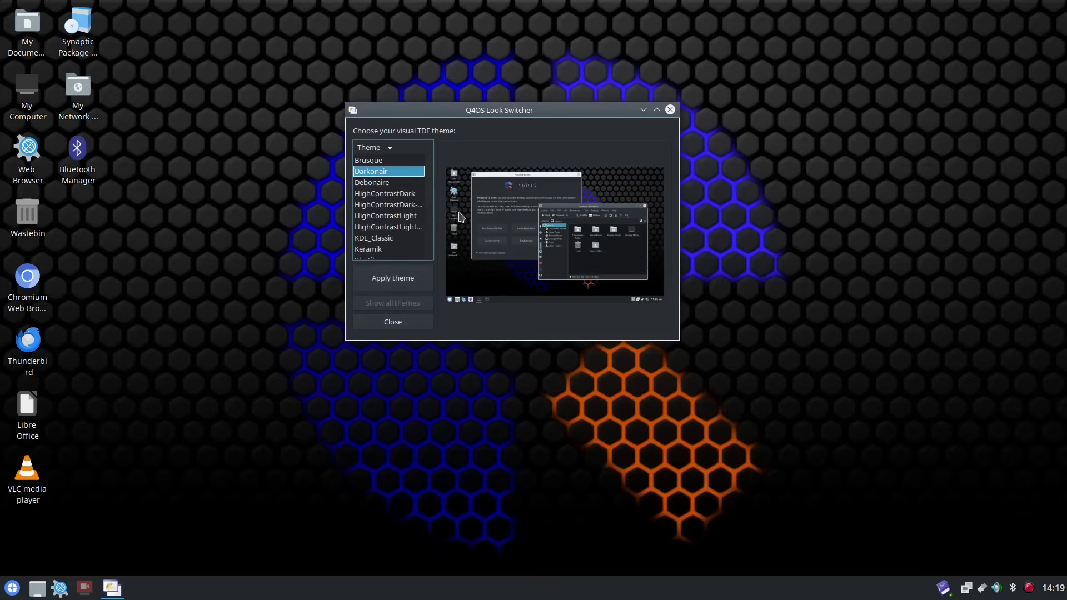
pyautogui.scroll(-5, 428, 173)
pyautogui.scroll(5, 429, 169)
# Close Look Switcher and move the My Documents icon to the Wastebin, suppressing the notice
pyautogui.click(387, 326)
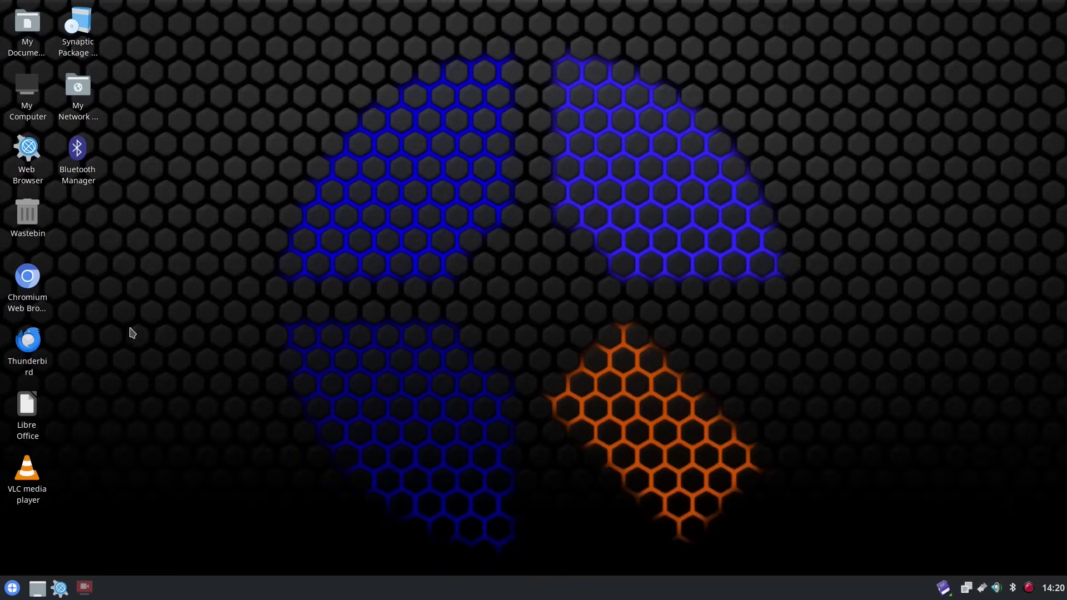
pyautogui.click(20, 35)
pyautogui.rightClick(20, 35)
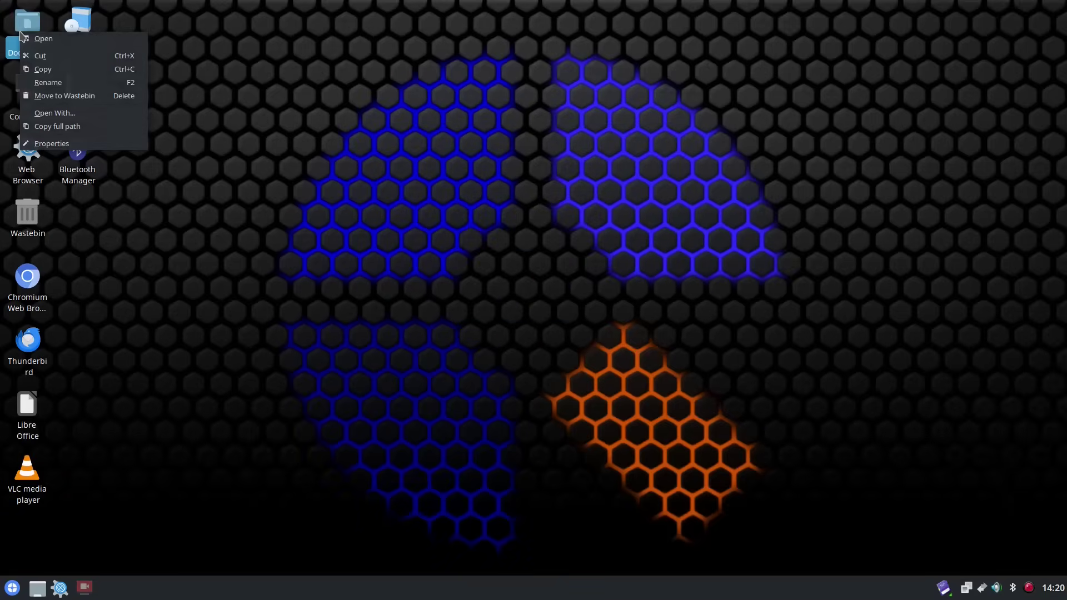
pyautogui.click(68, 96)
pyautogui.click(411, 312)
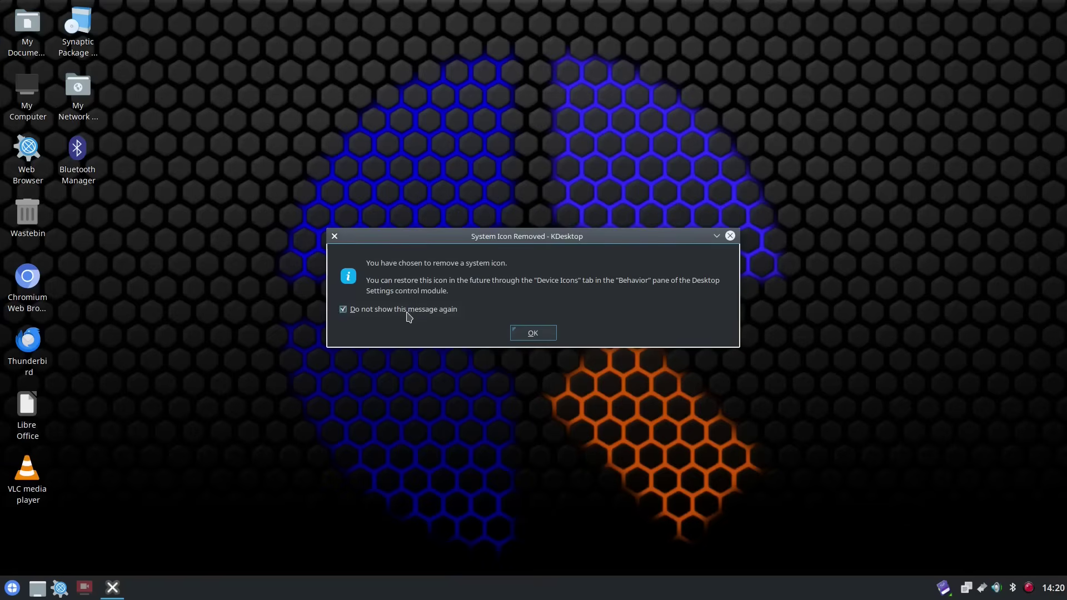
pyautogui.click(528, 333)
# Remove the My Computer and network icons from the desktop
pyautogui.rightClick(28, 92)
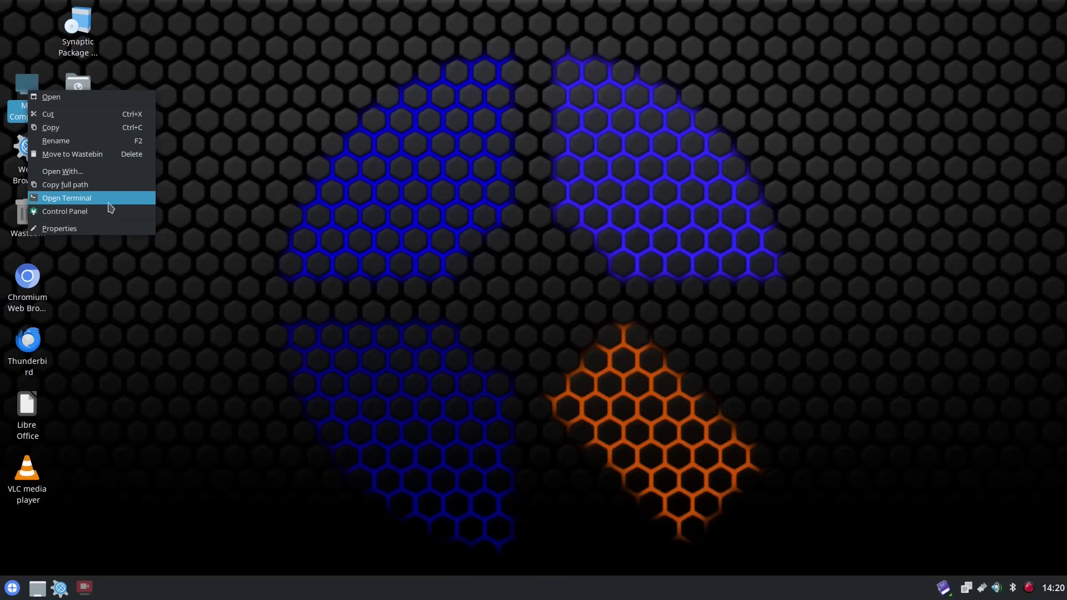
pyautogui.click(133, 155)
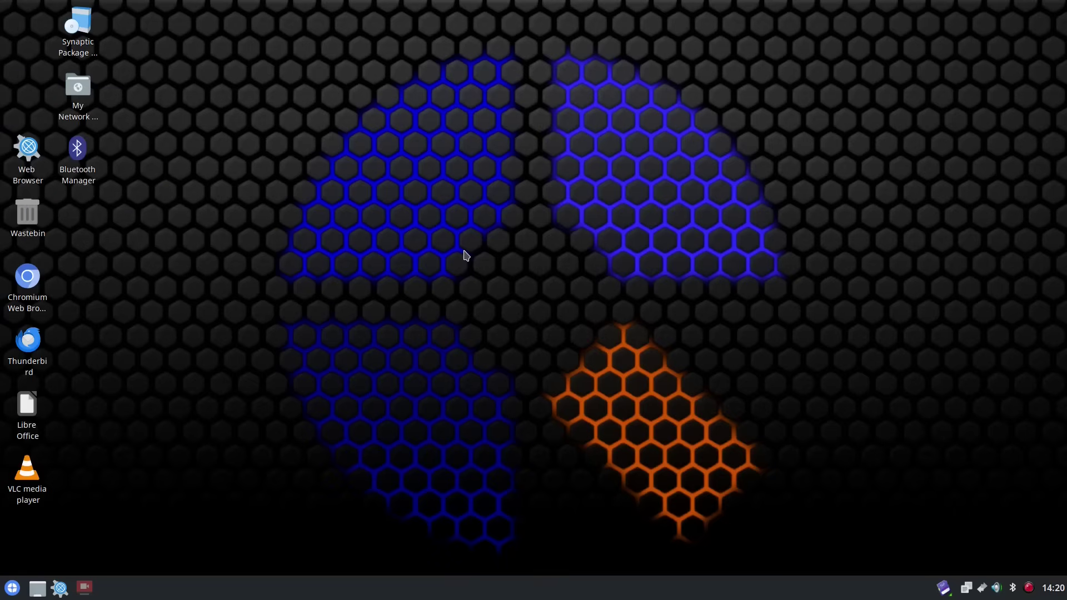
pyautogui.rightClick(83, 106)
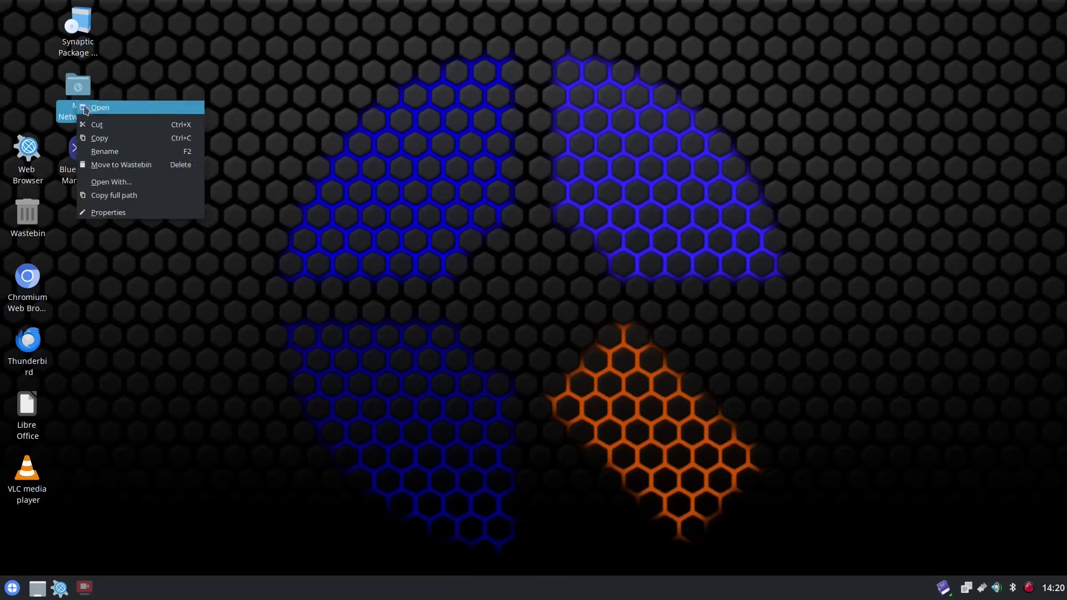
pyautogui.click(138, 166)
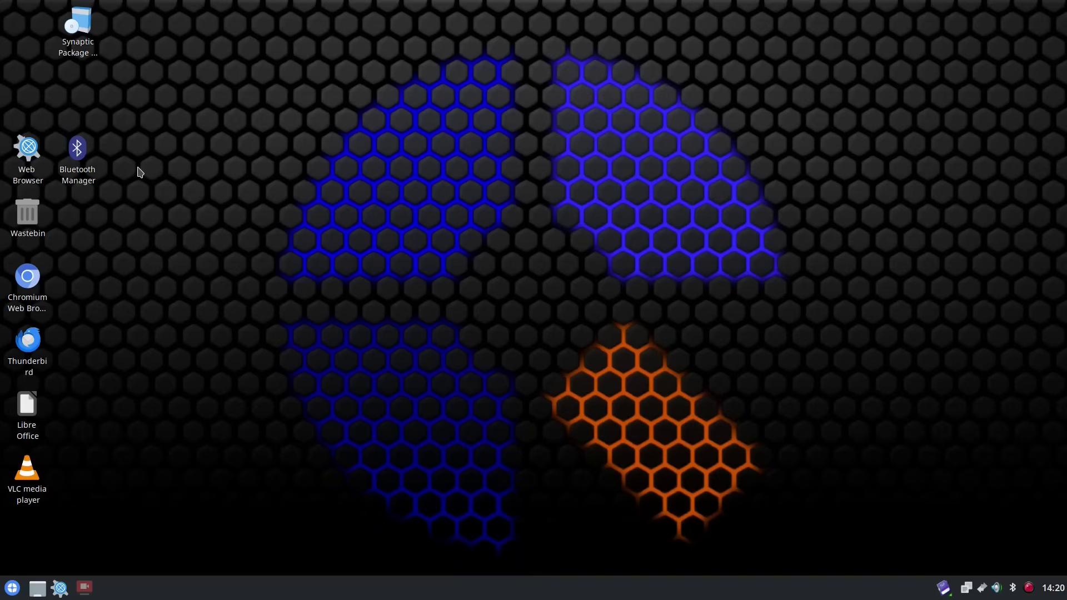
# Line up the remaining desktop icons vertically in one column
pyautogui.rightClick(170, 260)
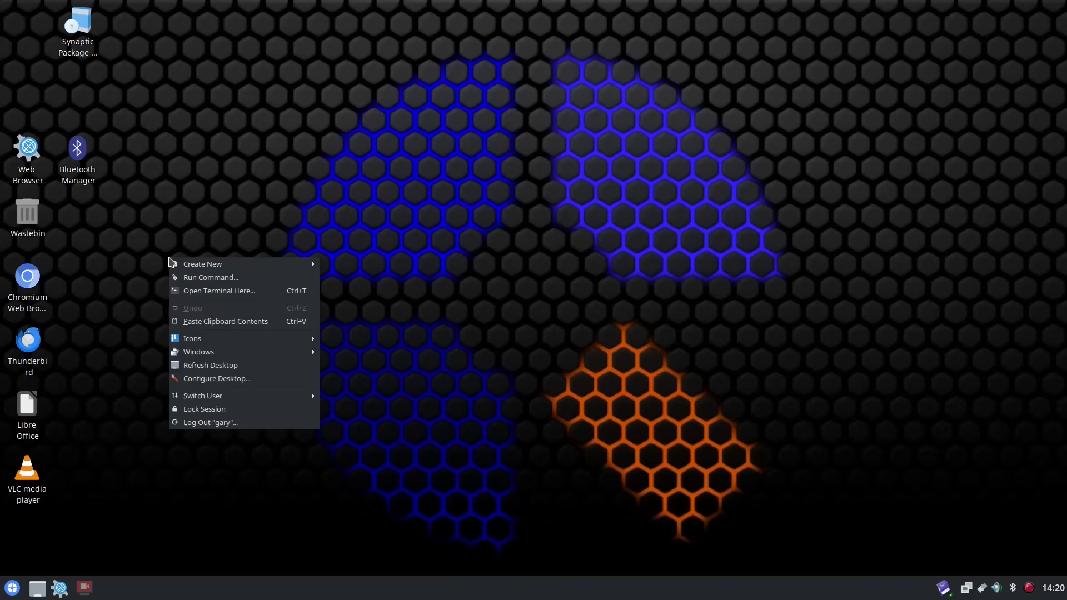
pyautogui.moveTo(256, 345)
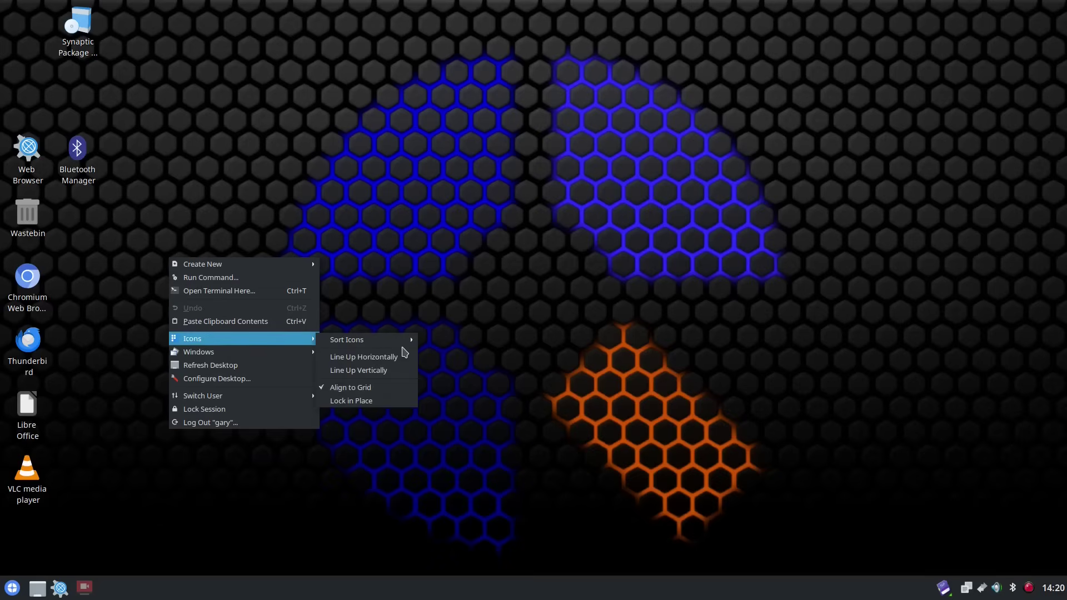
pyautogui.moveTo(392, 346)
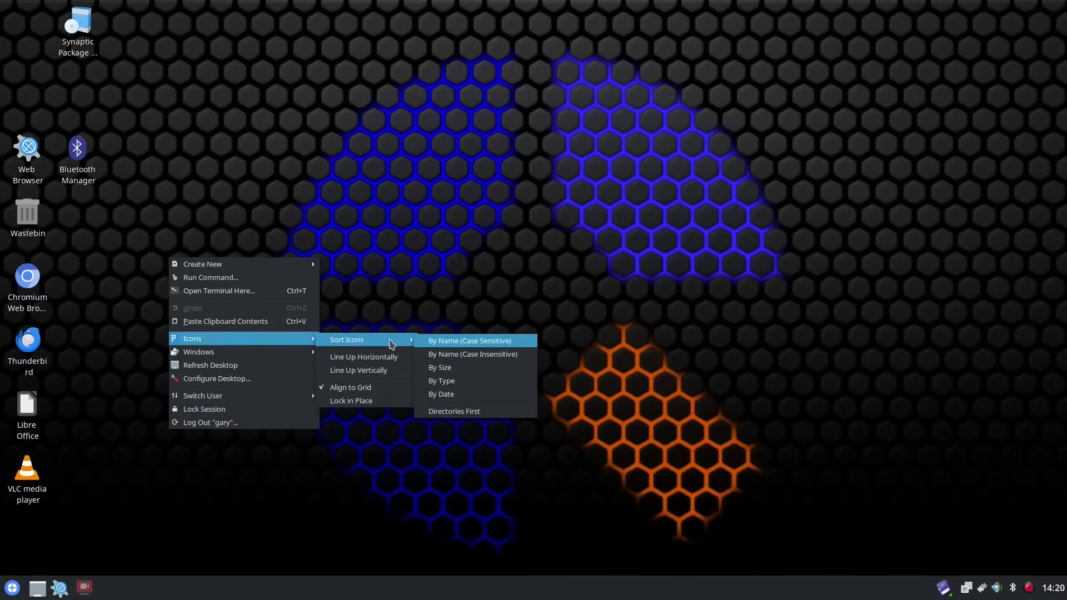
pyautogui.click(377, 370)
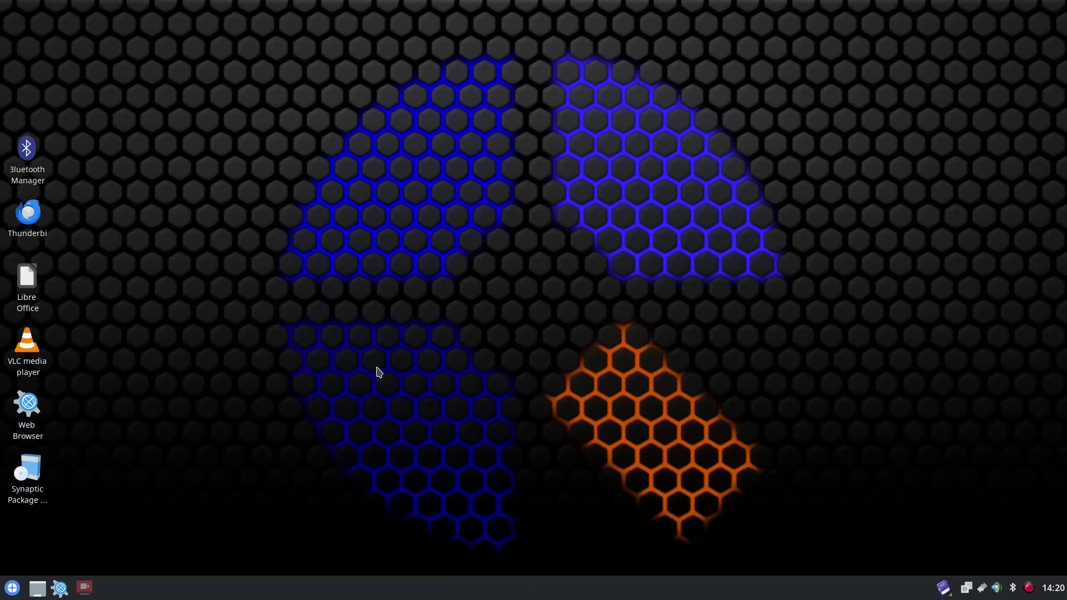
# Find 'dolp' in the start menu, add the Dolphin File Manager to the desktop, and launch it
pyautogui.click(12, 589)
pyautogui.write('dolp')
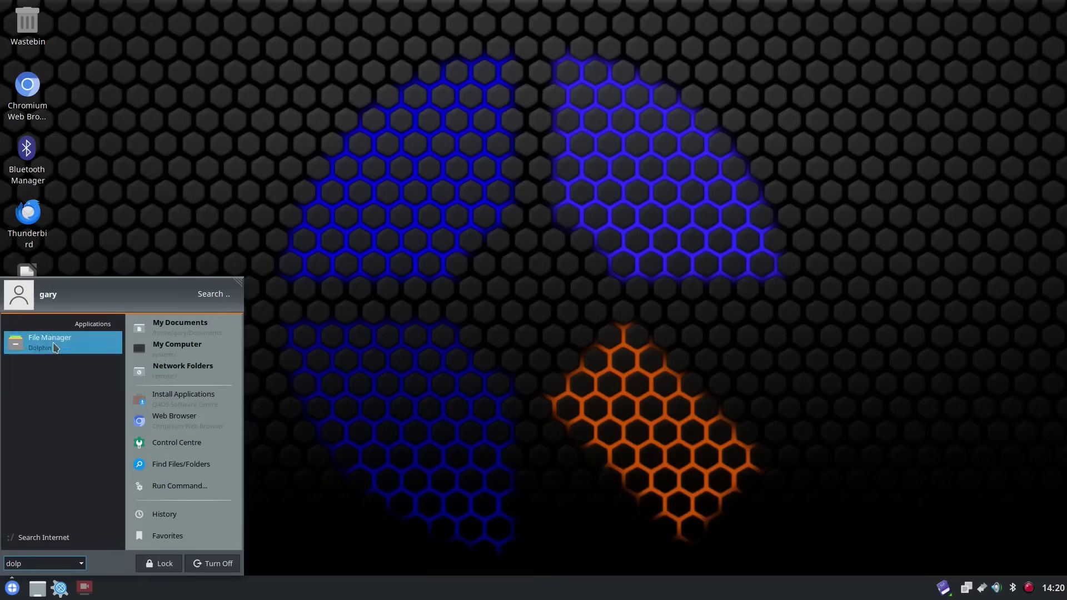
pyautogui.rightClick(54, 345)
pyautogui.click(103, 381)
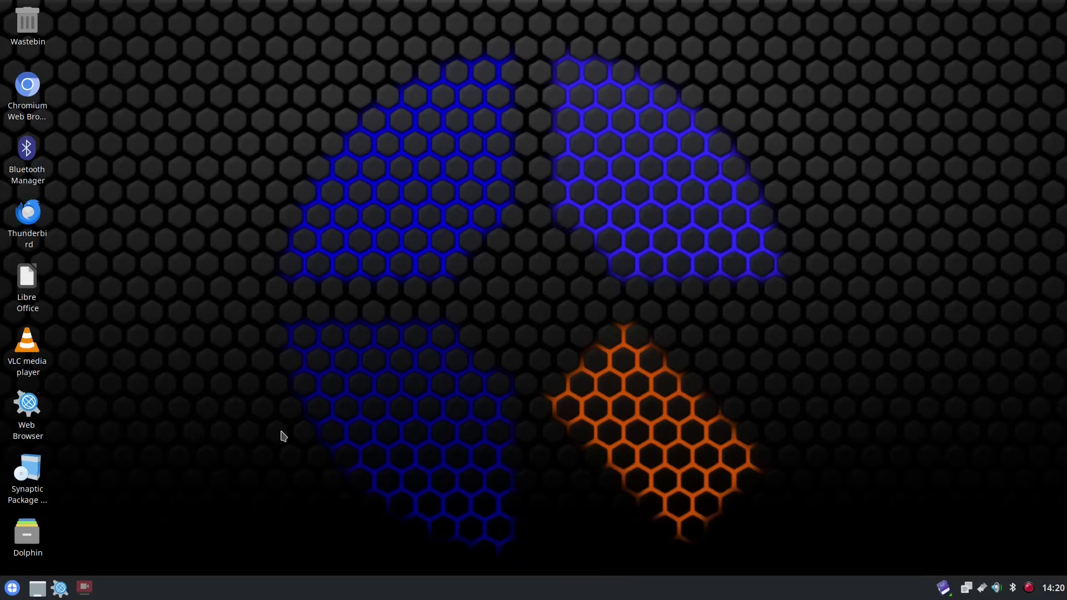
pyautogui.doubleClick(29, 537)
pyautogui.click(11, 591)
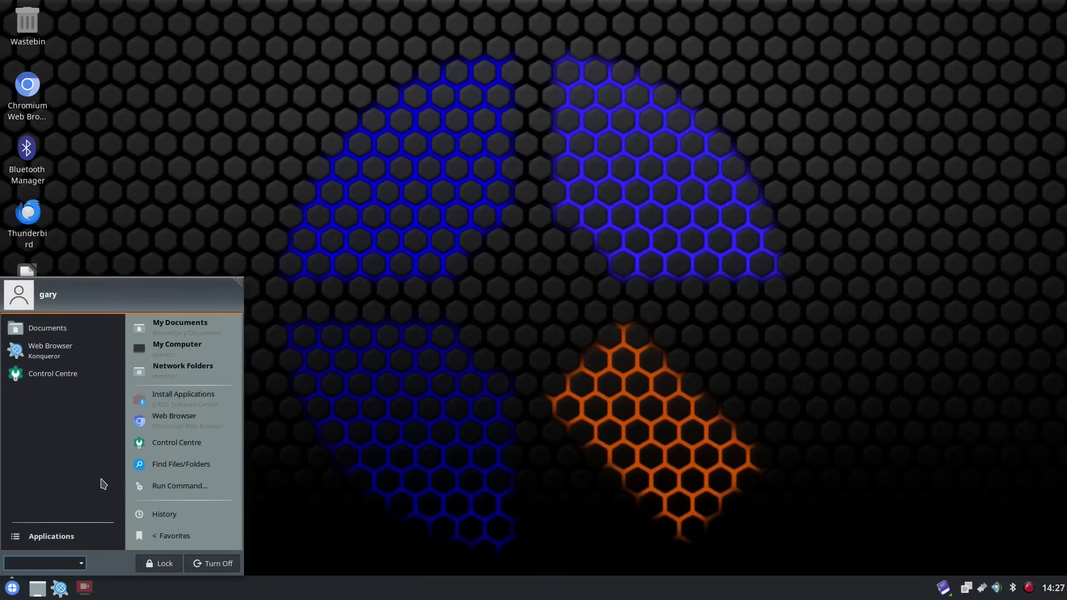
pyautogui.click(445, 403)
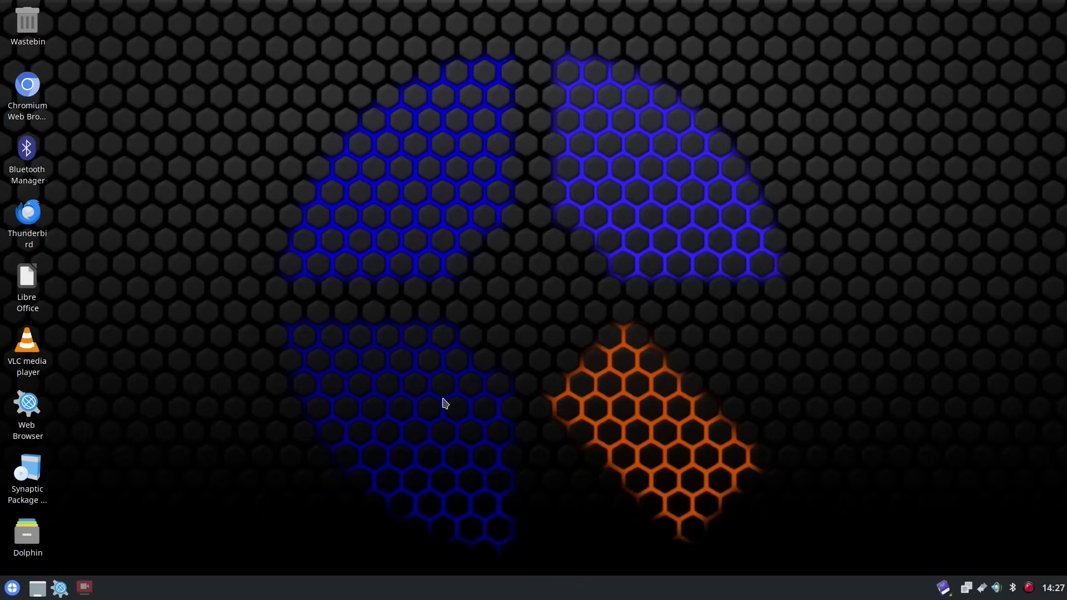